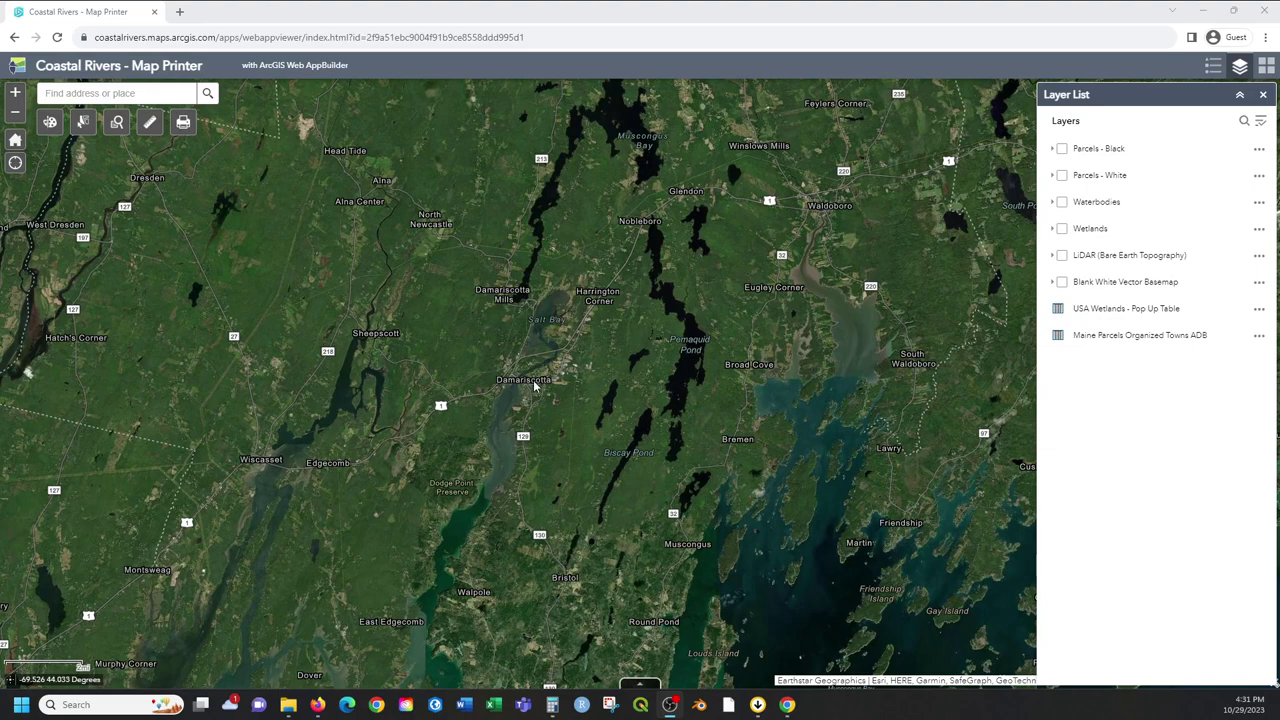
# Locate and frame the farm fields along Belvedere Rd, east of Salt Bay near Damariscotta.
pyautogui.scroll(3, 535, 385)
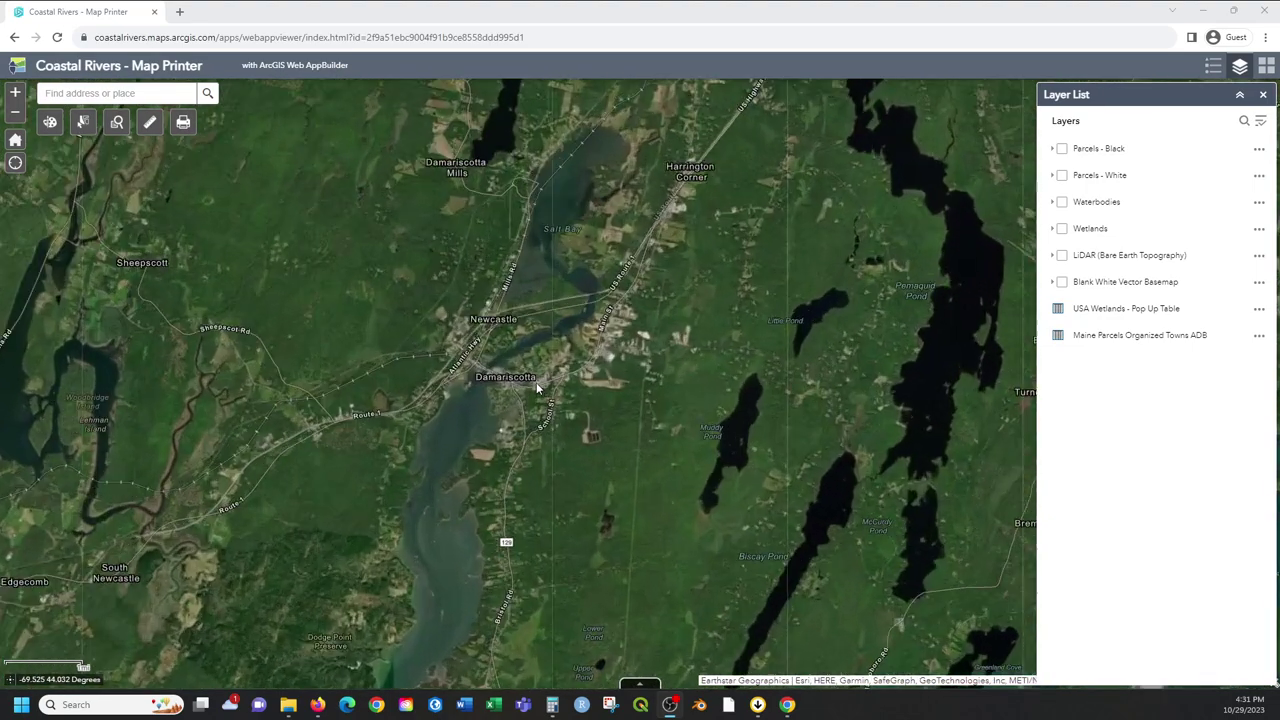
pyautogui.scroll(3, 536, 382)
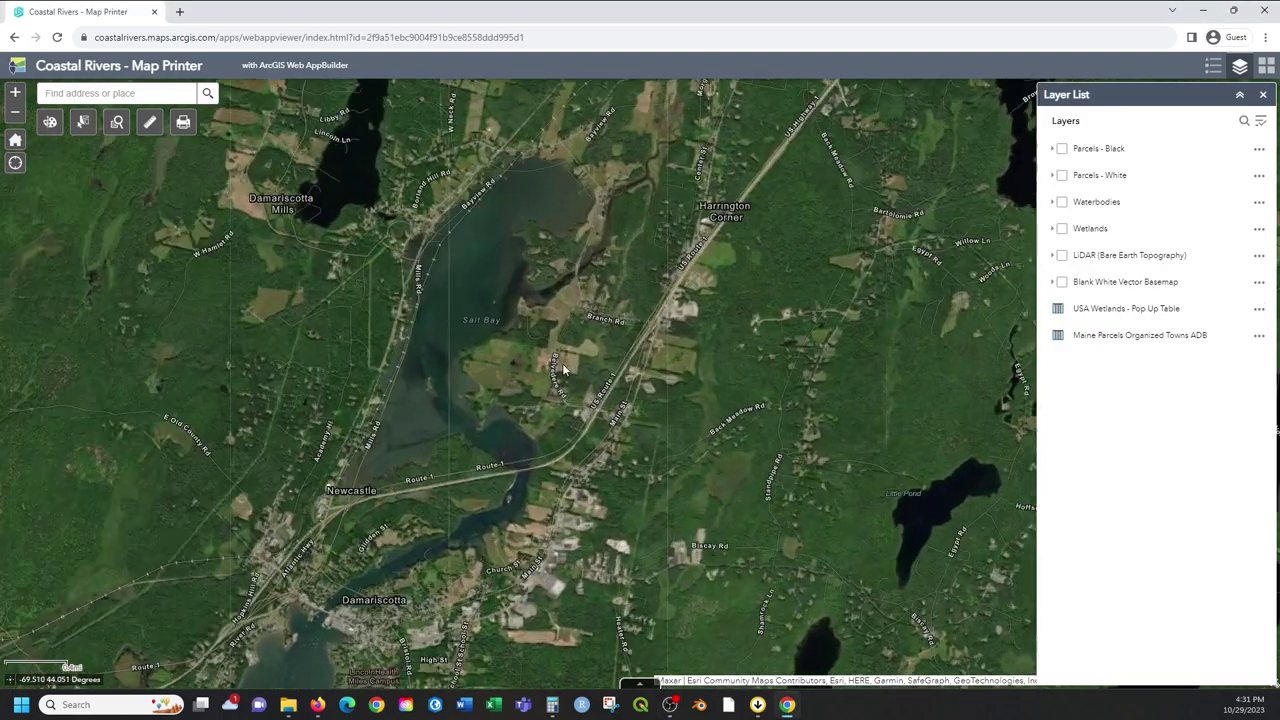
pyautogui.scroll(2, 563, 370)
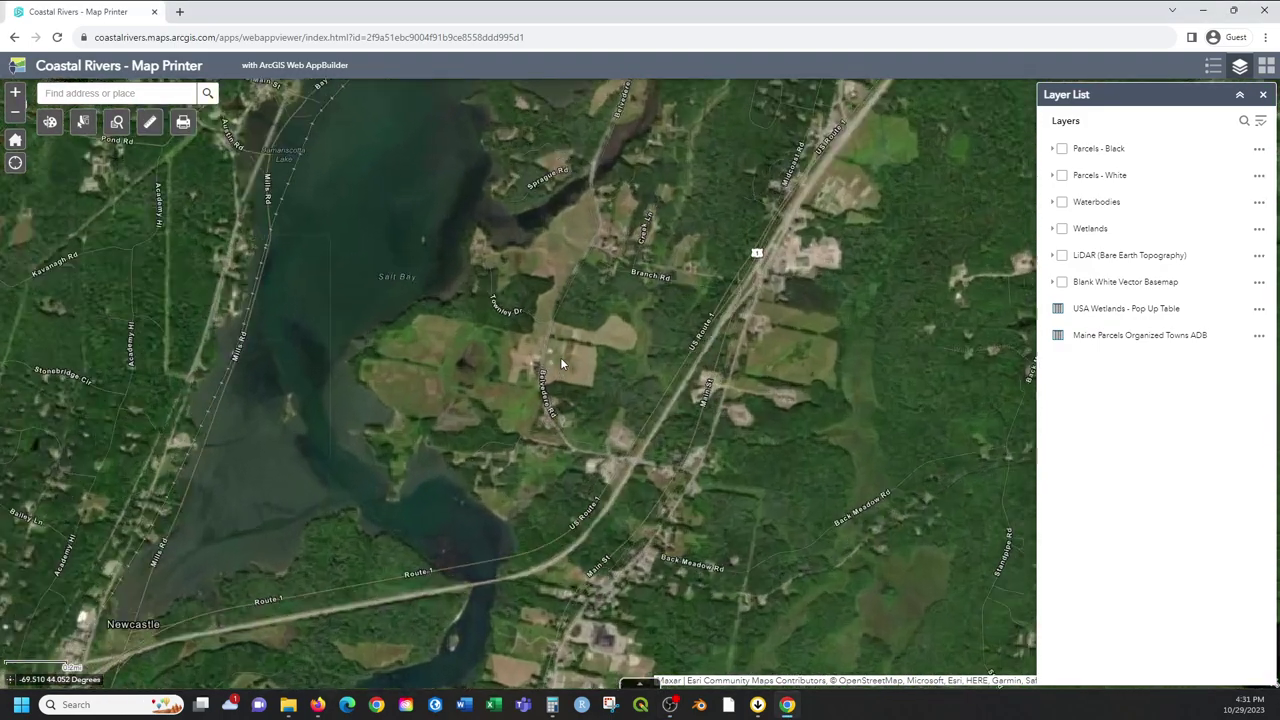
pyautogui.scroll(1, 561, 363)
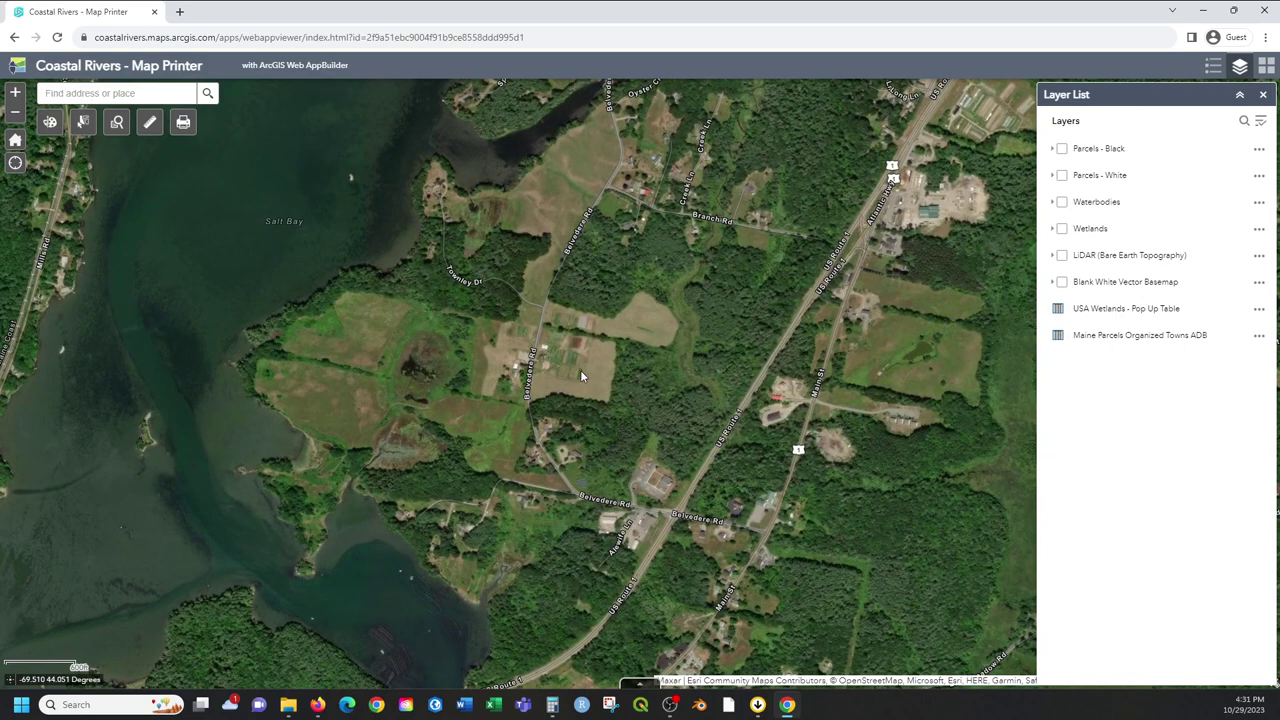
pyautogui.scroll(1, 580, 375)
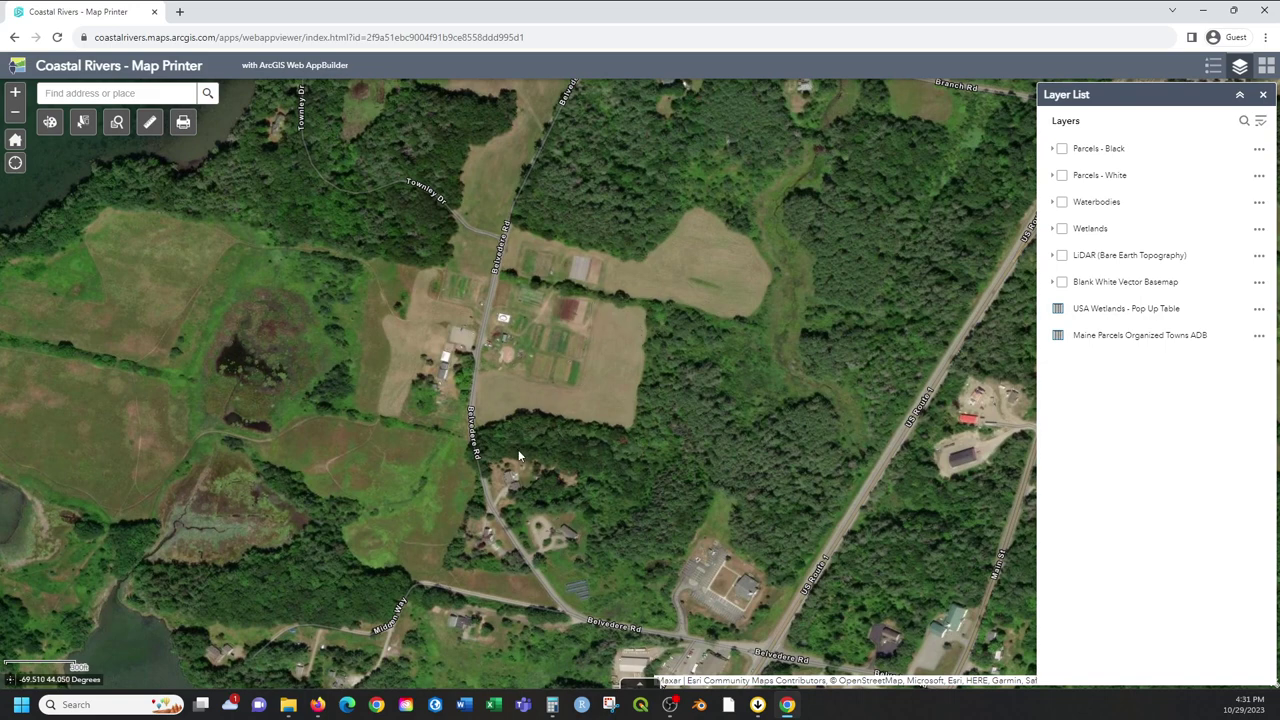
pyautogui.moveTo(521, 448); pyautogui.dragTo(501, 471)
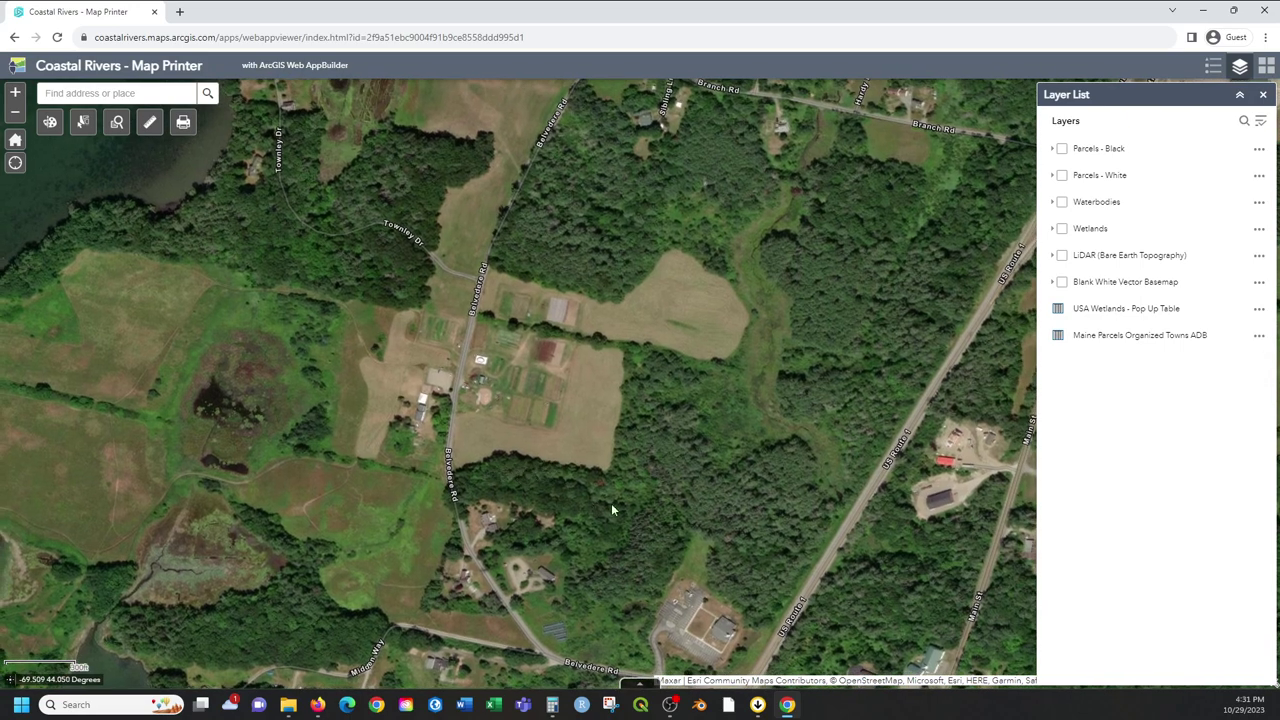
pyautogui.scroll(2, 513, 458)
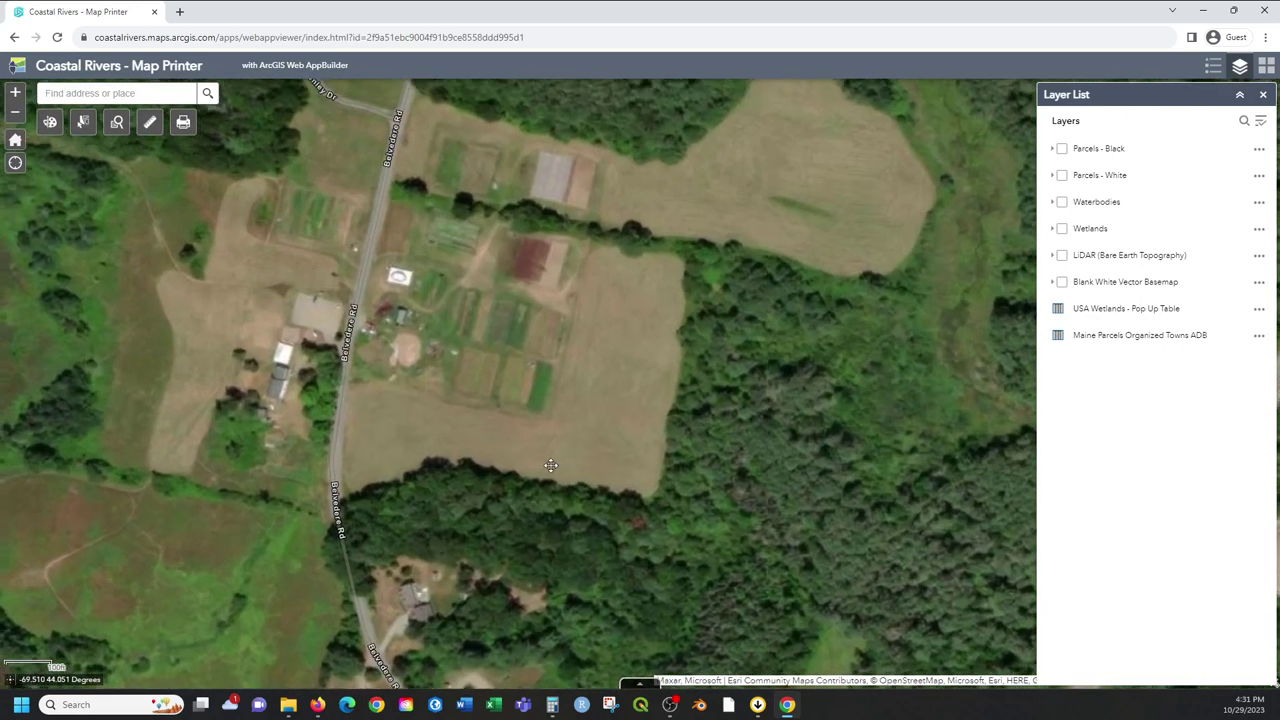
pyautogui.moveTo(551, 465); pyautogui.dragTo(562, 499)
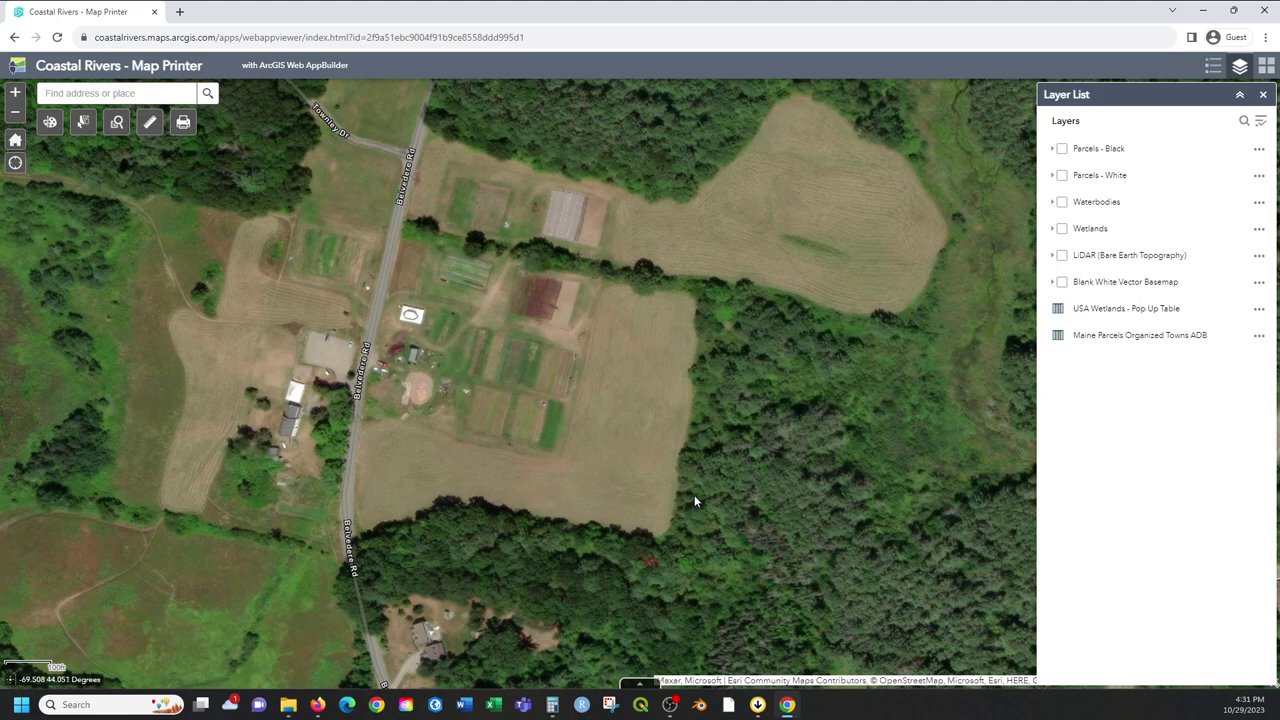
pyautogui.scroll(-1, 725, 470)
pyautogui.moveTo(650, 492); pyautogui.dragTo(568, 464)
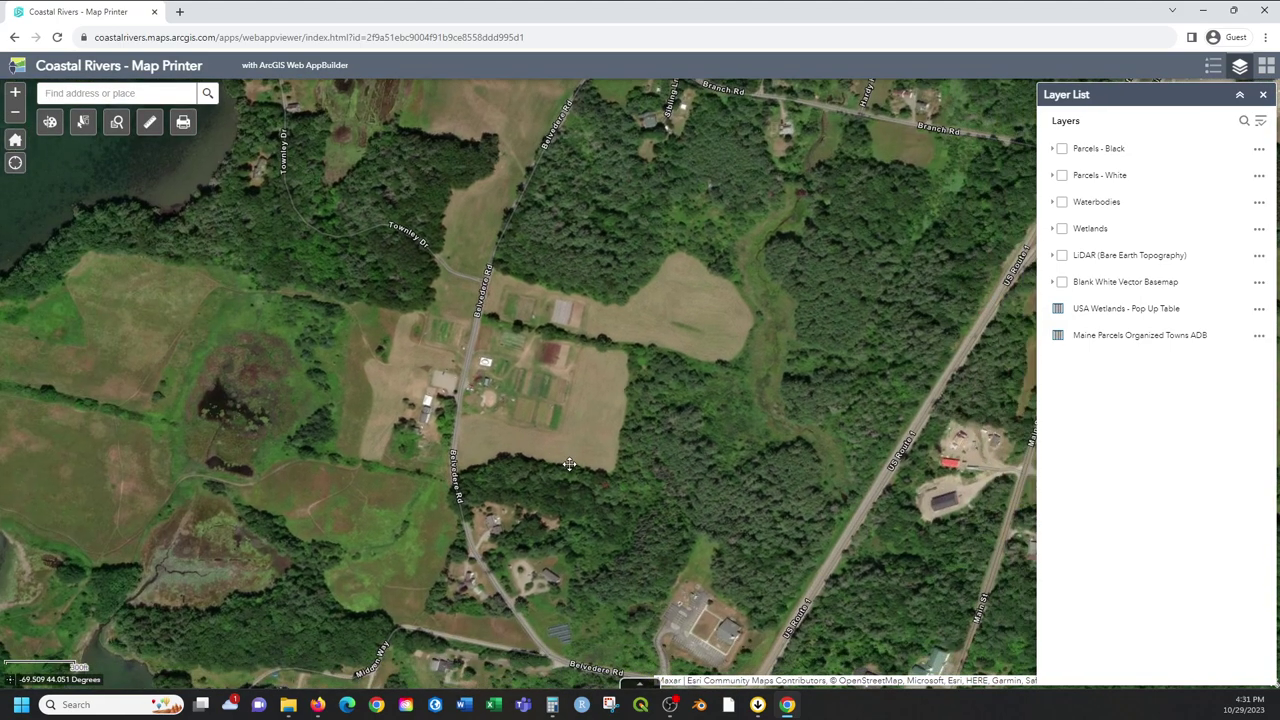
# Change the basemap to USA Topo Maps and examine the contours around Salt Bay and Knowlton Corner.
pyautogui.click(1264, 68)
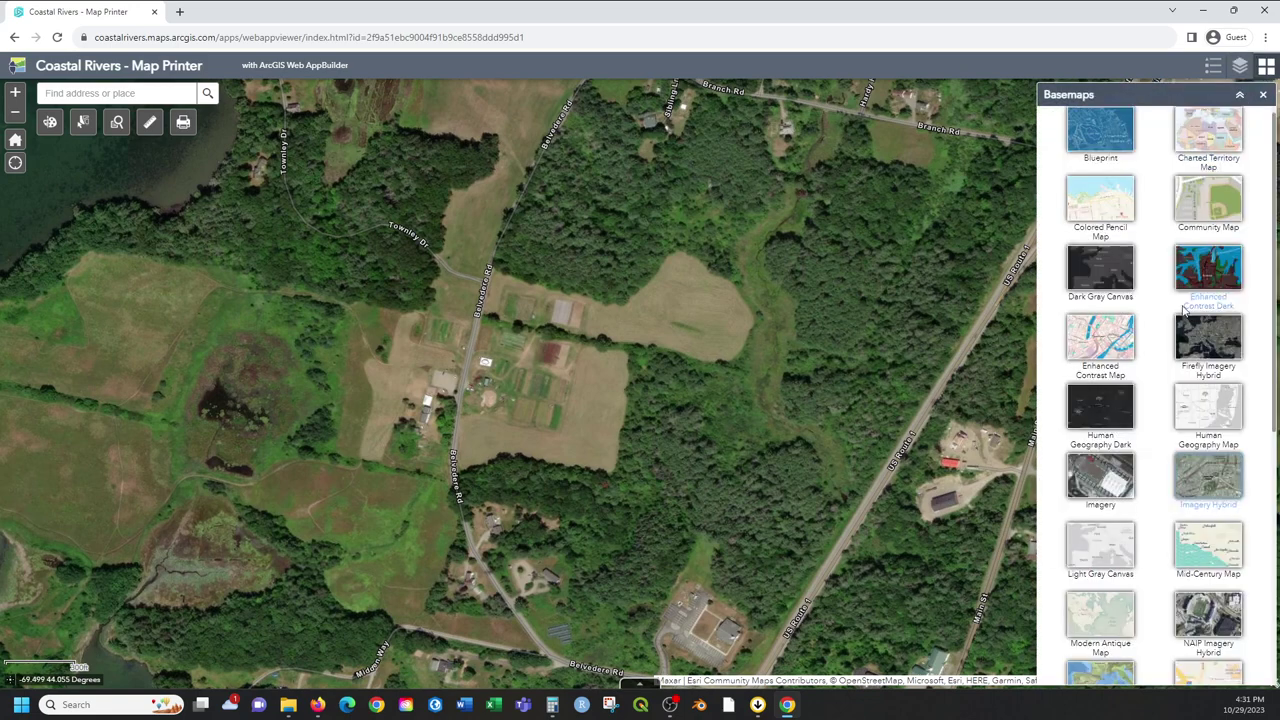
pyautogui.scroll(-3, 1170, 375)
pyautogui.scroll(-2, 1210, 432)
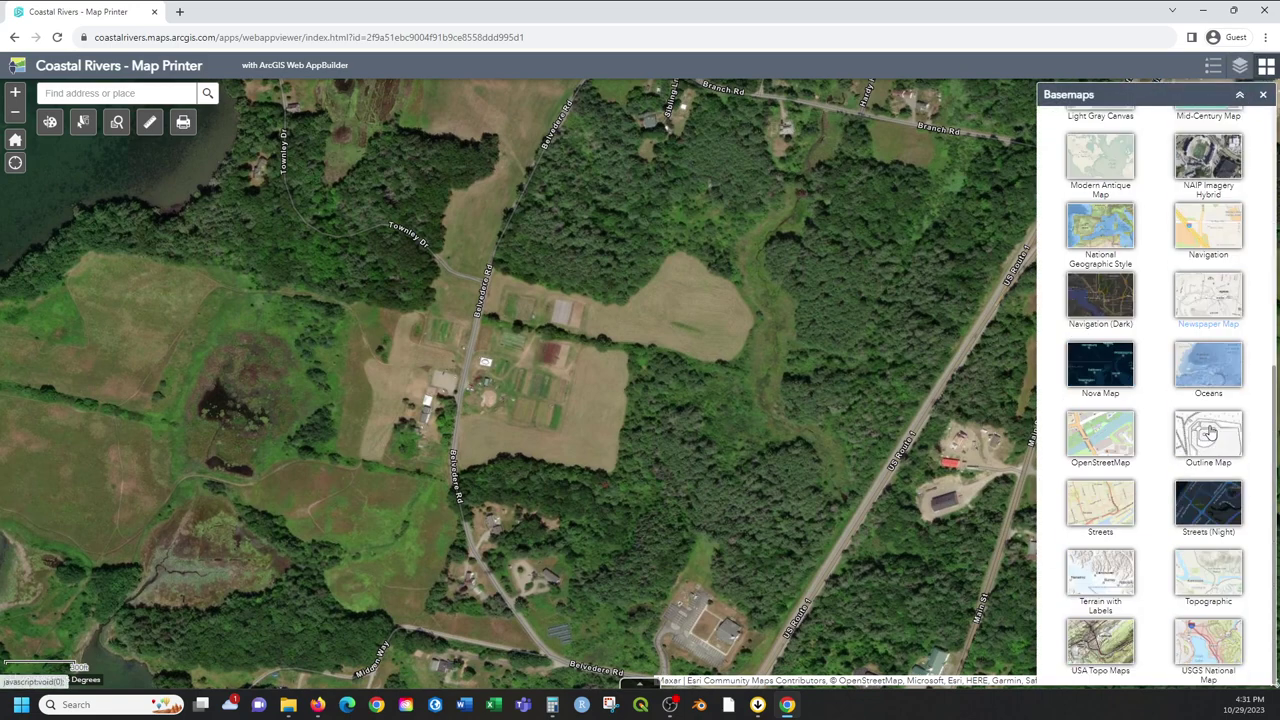
pyautogui.click(1093, 652)
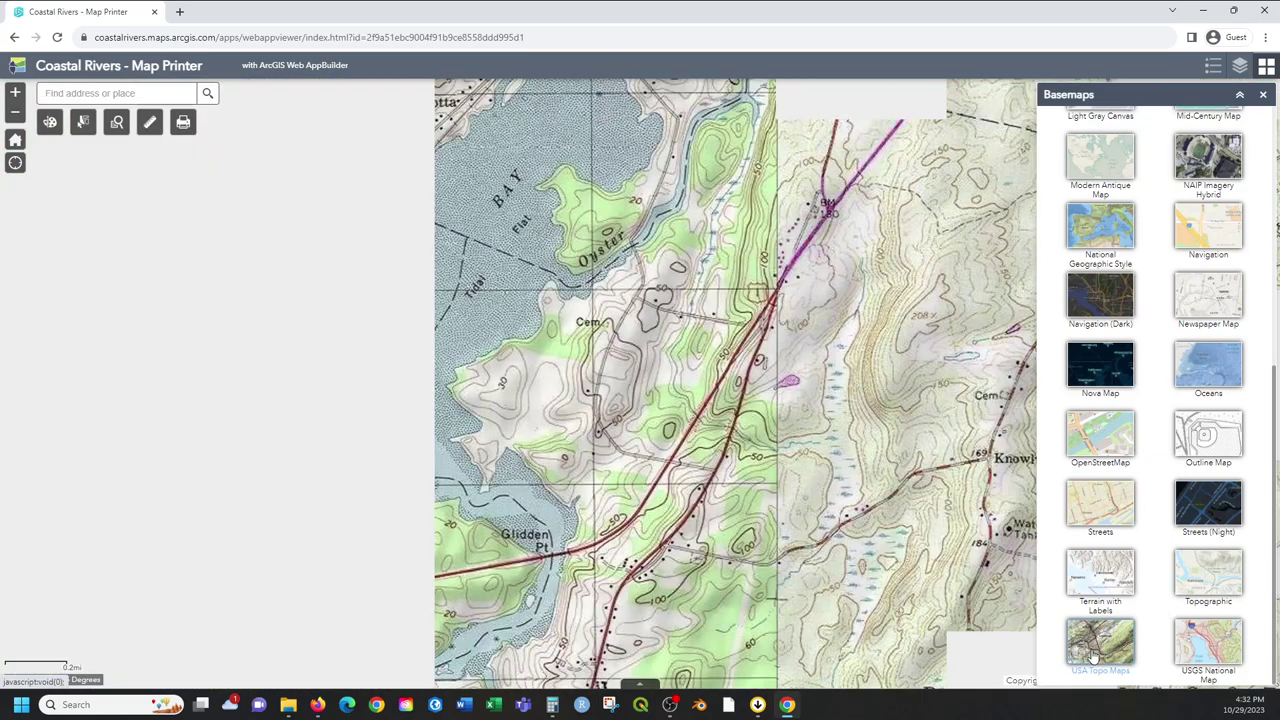
pyautogui.scroll(2, 826, 457)
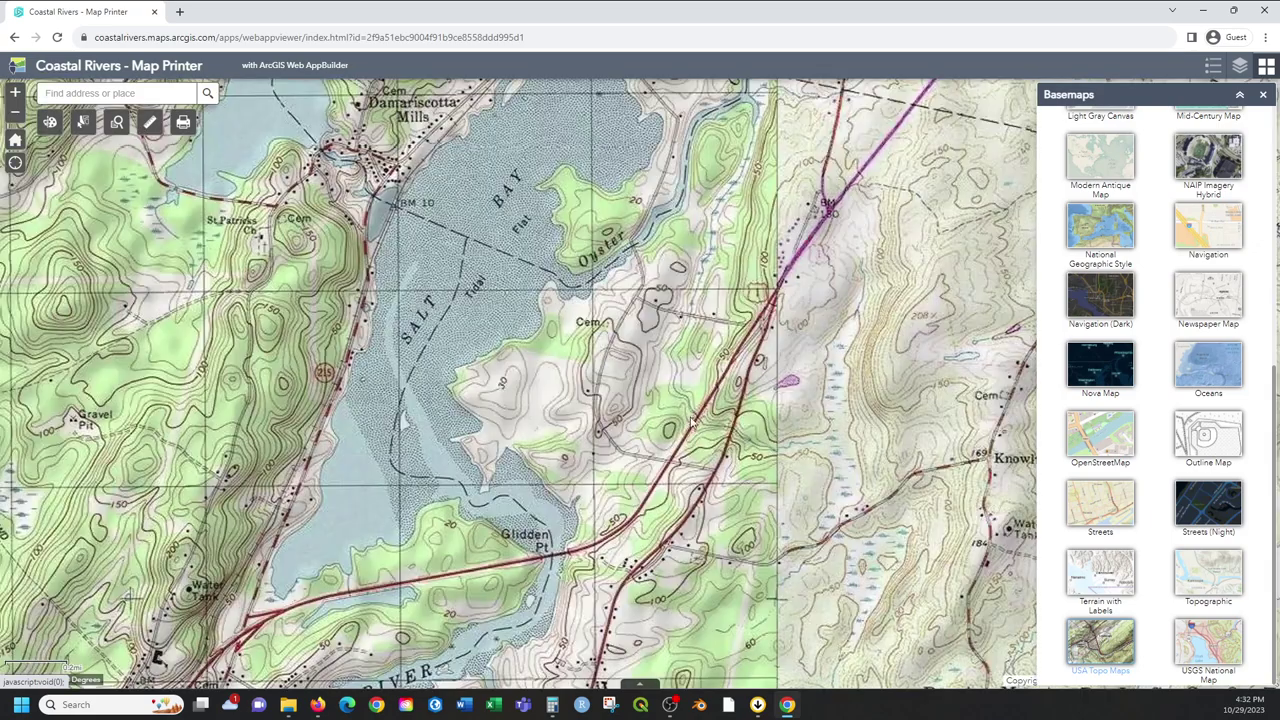
pyautogui.moveTo(759, 440); pyautogui.dragTo(633, 425)
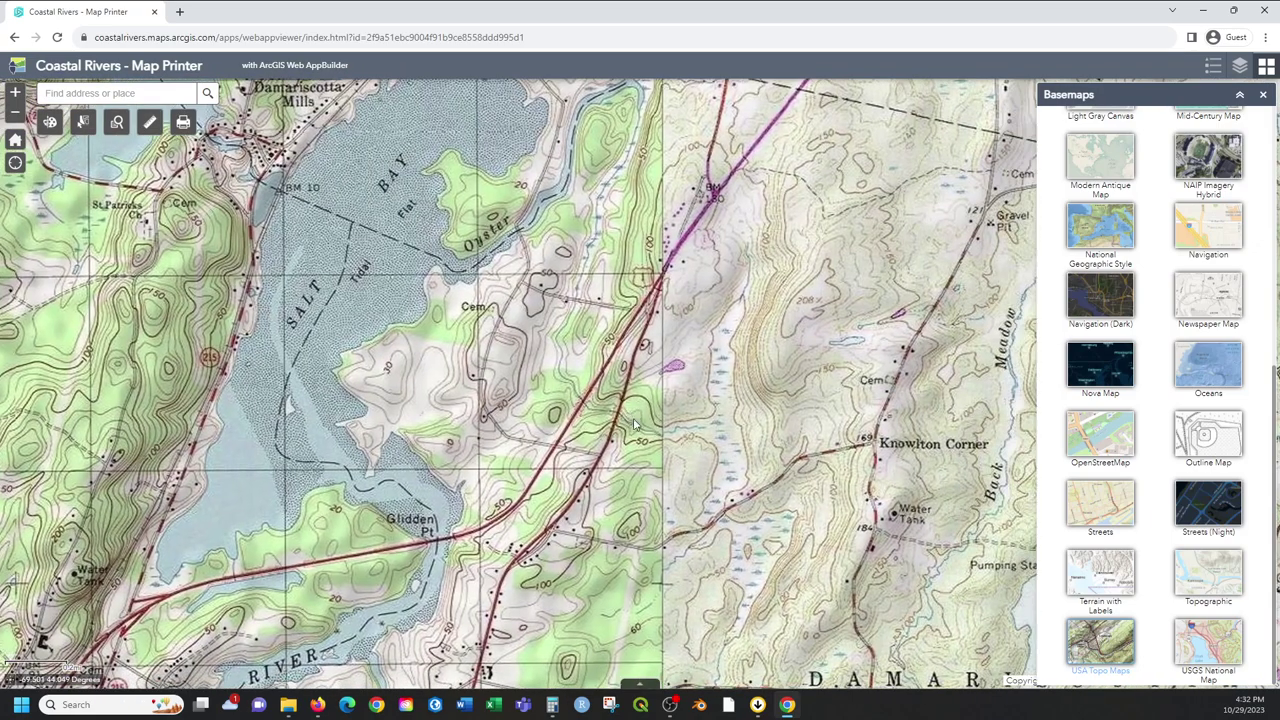
# Change the basemap to USGS National Map and examine the area around Belvedere Rd and Townley Dr.
pyautogui.click(1200, 642)
pyautogui.scroll(1, 610, 418)
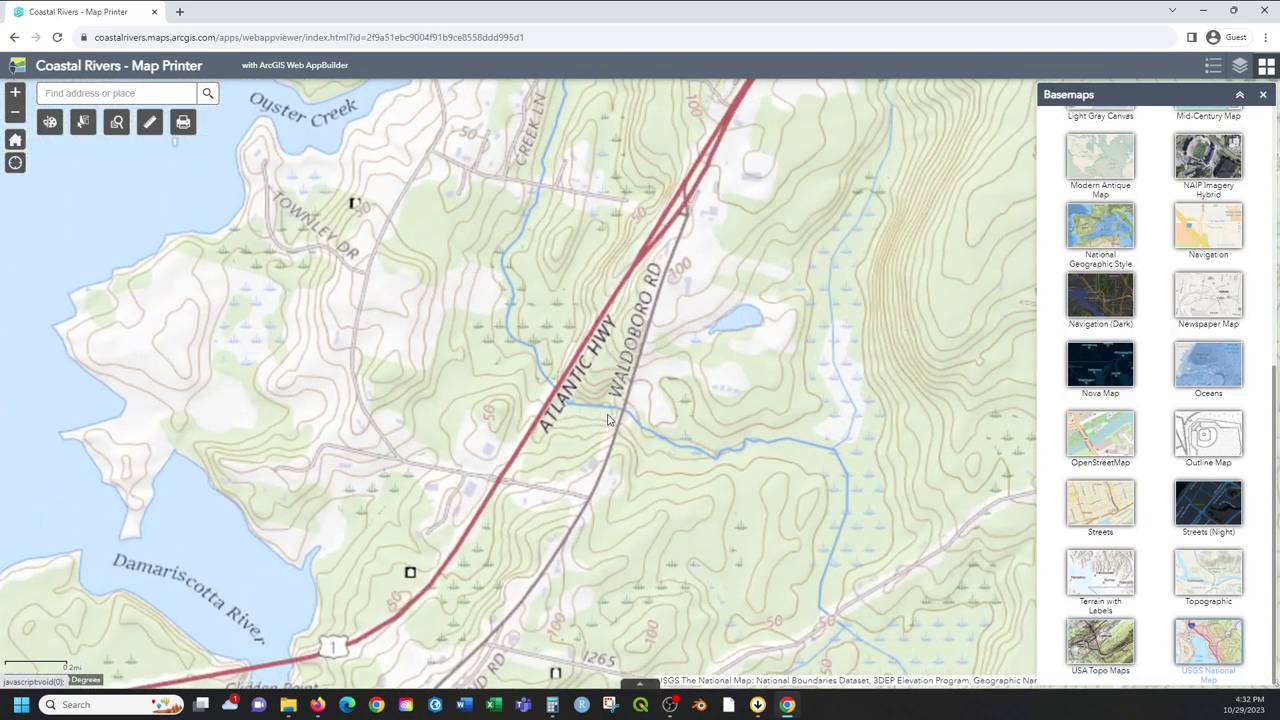
pyautogui.moveTo(537, 321); pyautogui.dragTo(621, 431)
pyautogui.scroll(4, 1170, 600)
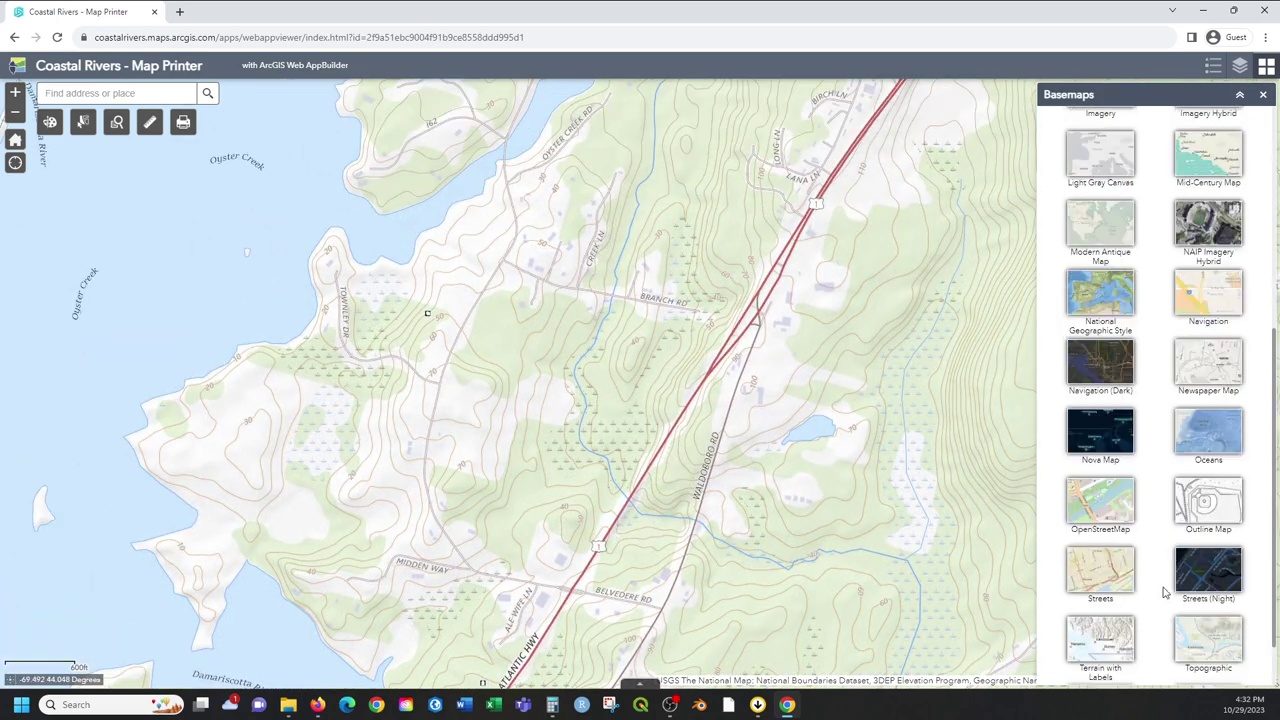
# Compare the Imagery and Imagery Hybrid basemaps, leaving Imagery Hybrid active.
pyautogui.scroll(1, 1164, 593)
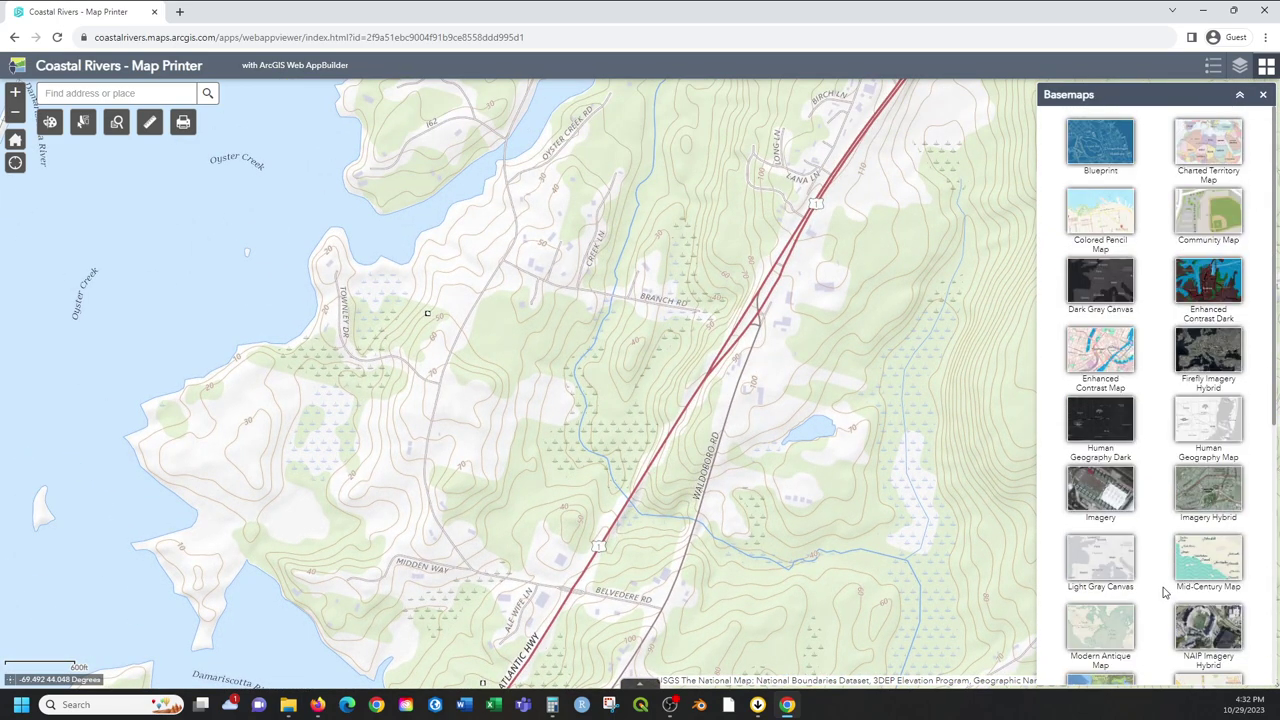
pyautogui.click(1095, 500)
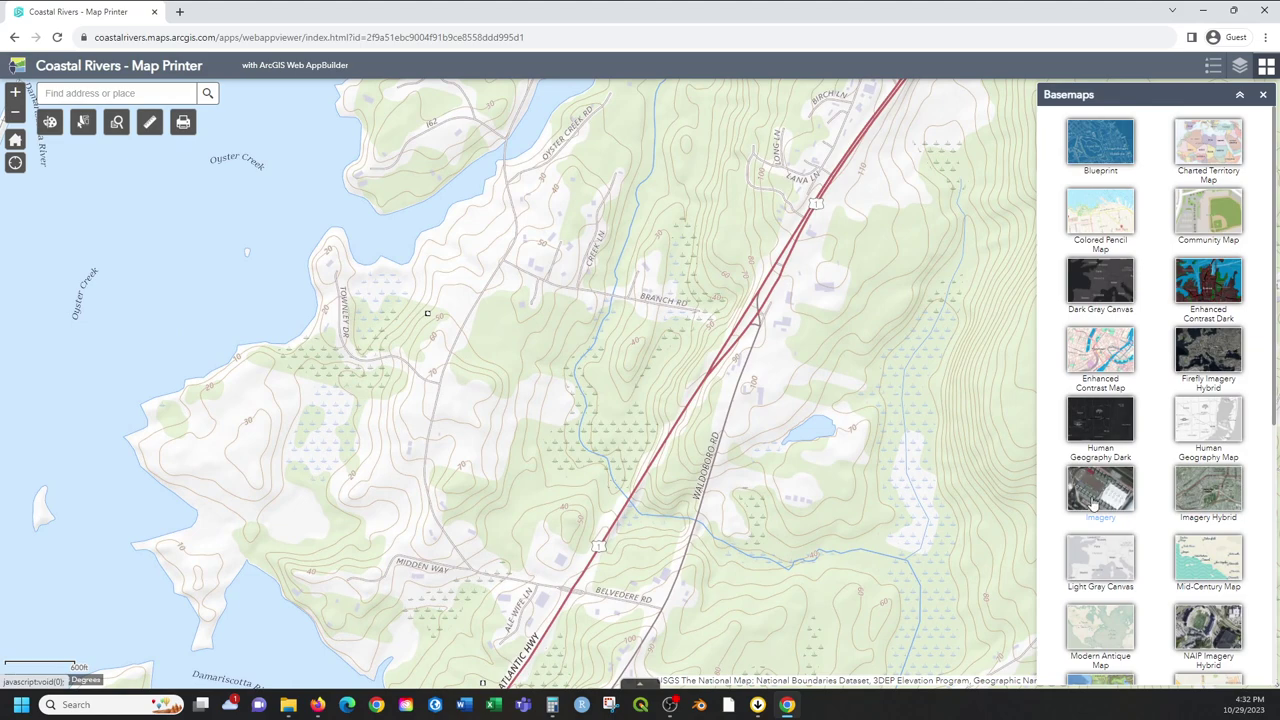
pyautogui.click(1200, 502)
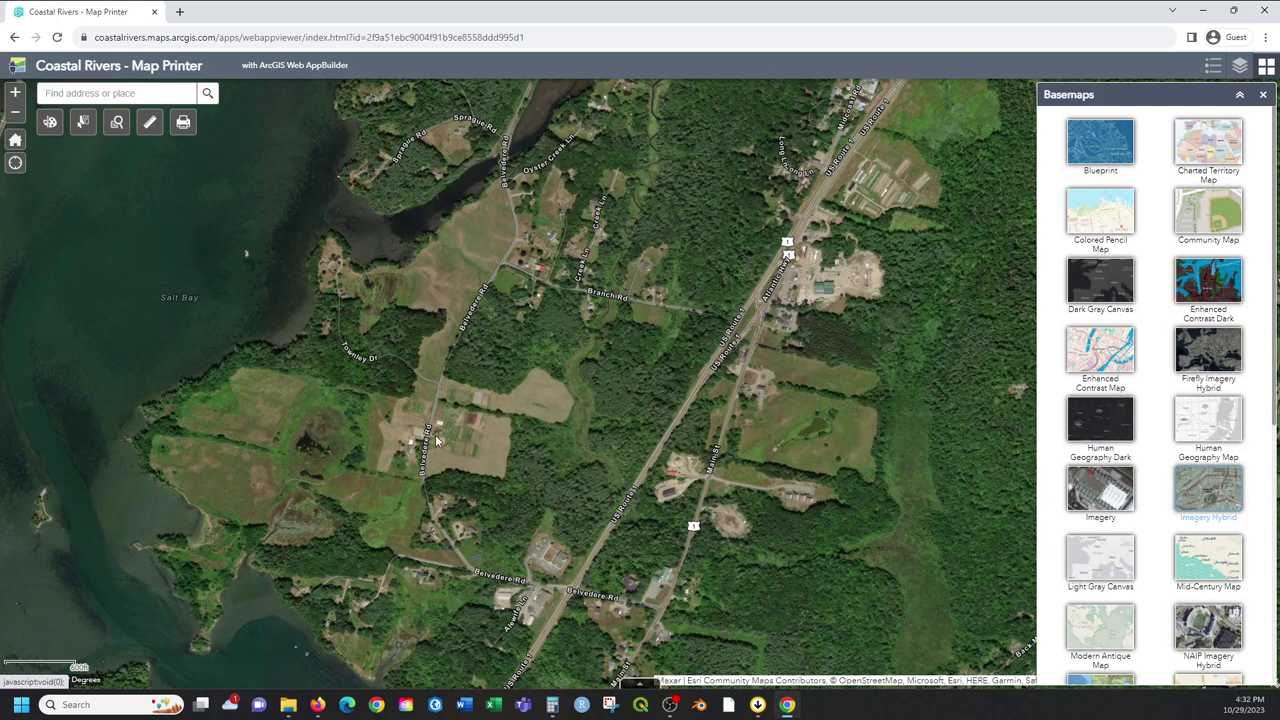
pyautogui.click(1094, 494)
pyautogui.click(1230, 495)
# Frame the map closely on the farm fields along Belvedere Rd and collapse the basemap choices.
pyautogui.scroll(2, 425, 476)
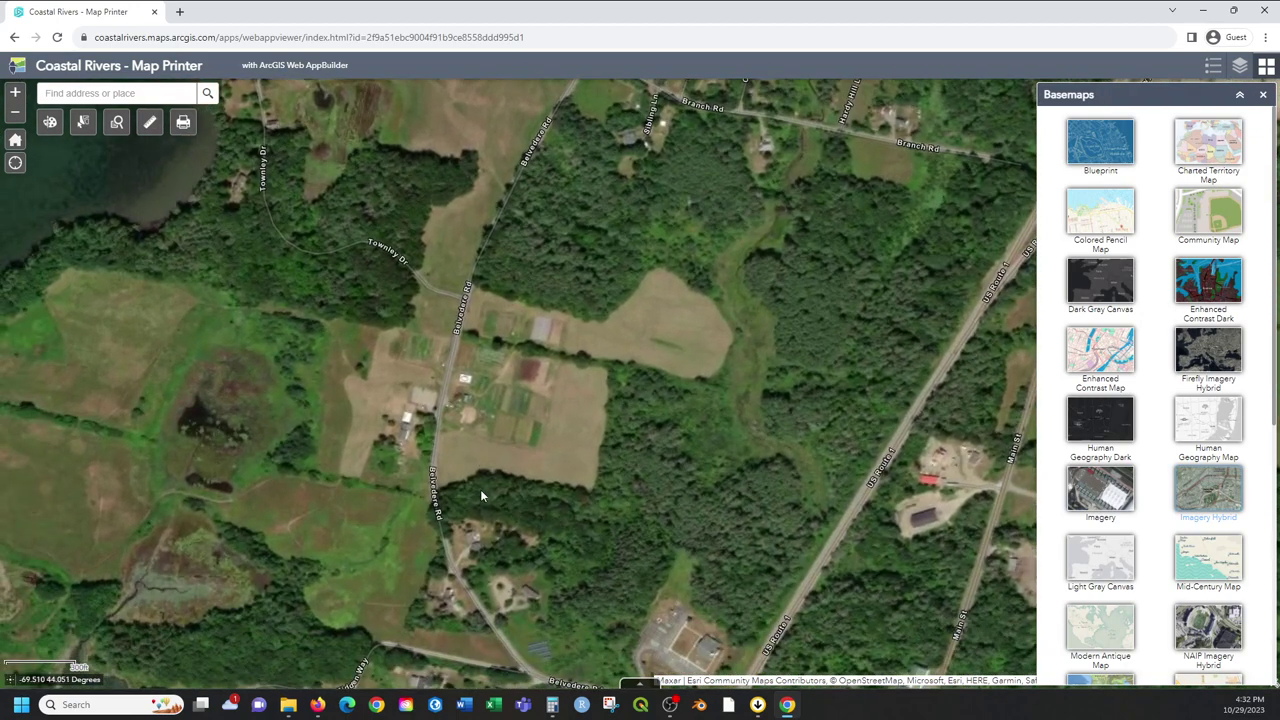
pyautogui.scroll(2, 477, 489)
pyautogui.moveTo(610, 384); pyautogui.dragTo(602, 431)
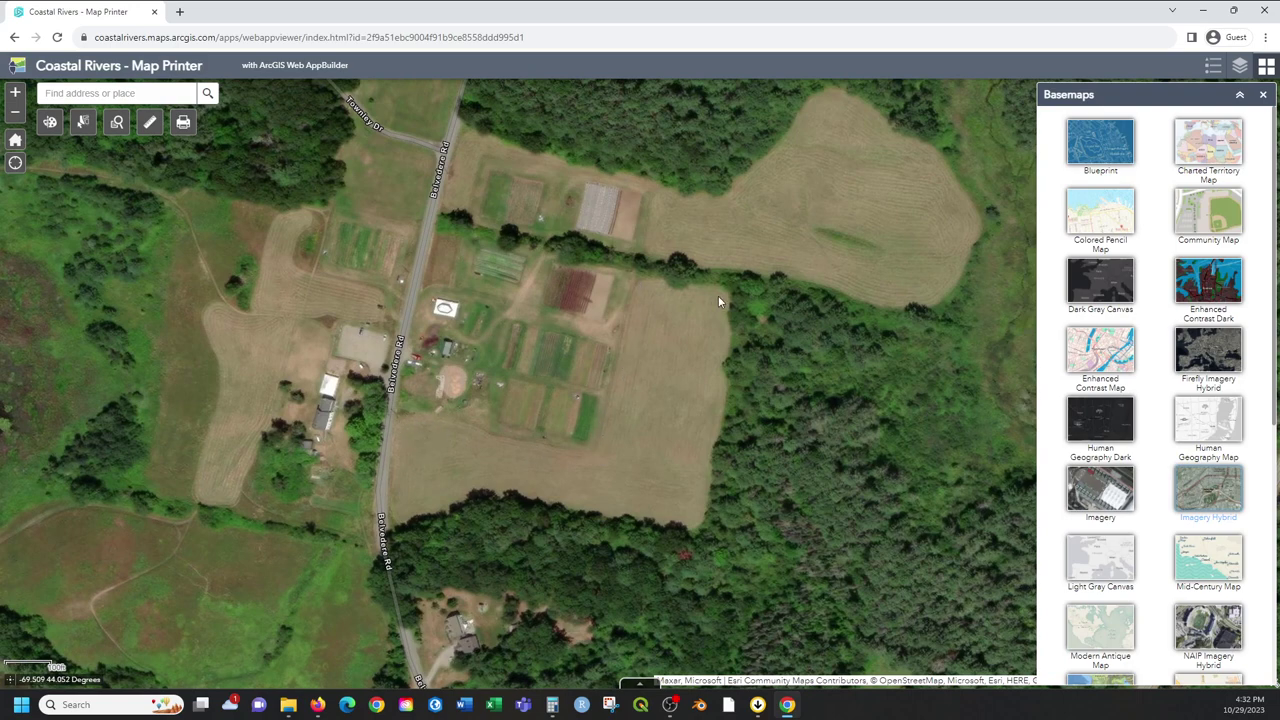
pyautogui.moveTo(718, 295); pyautogui.dragTo(732, 280)
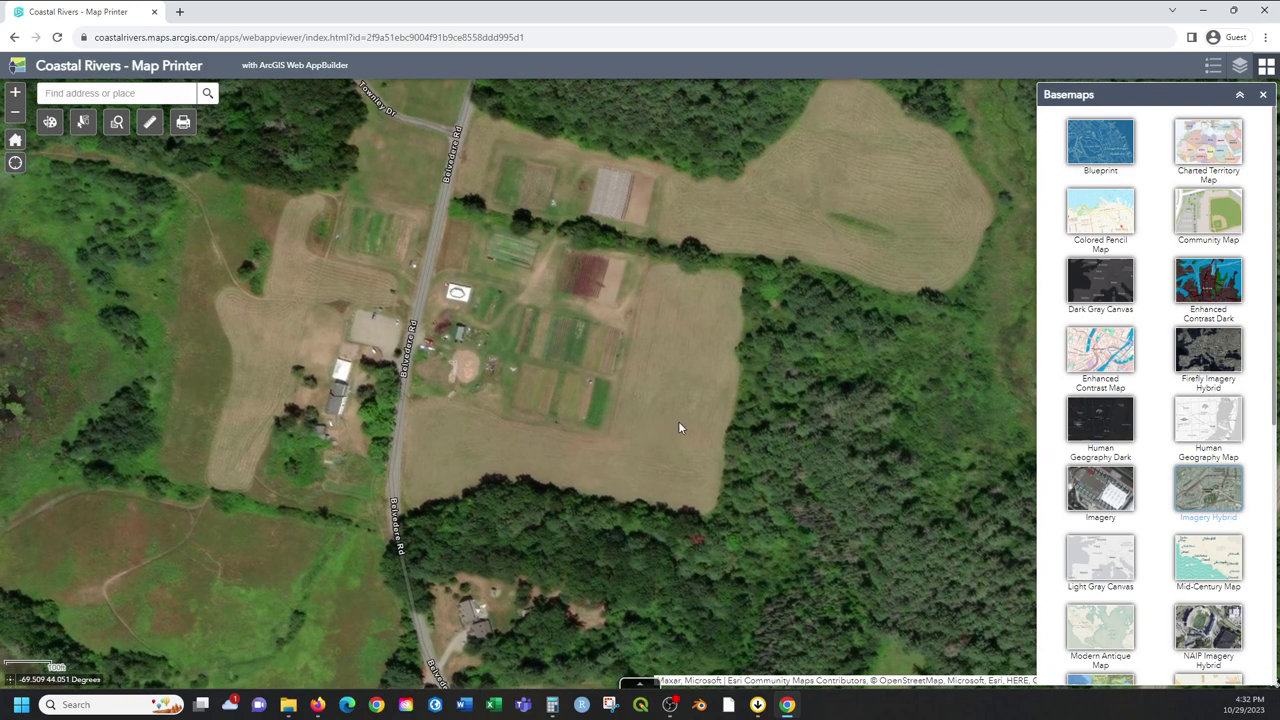
pyautogui.scroll(1, 697, 428)
pyautogui.scroll(-1, 690, 432)
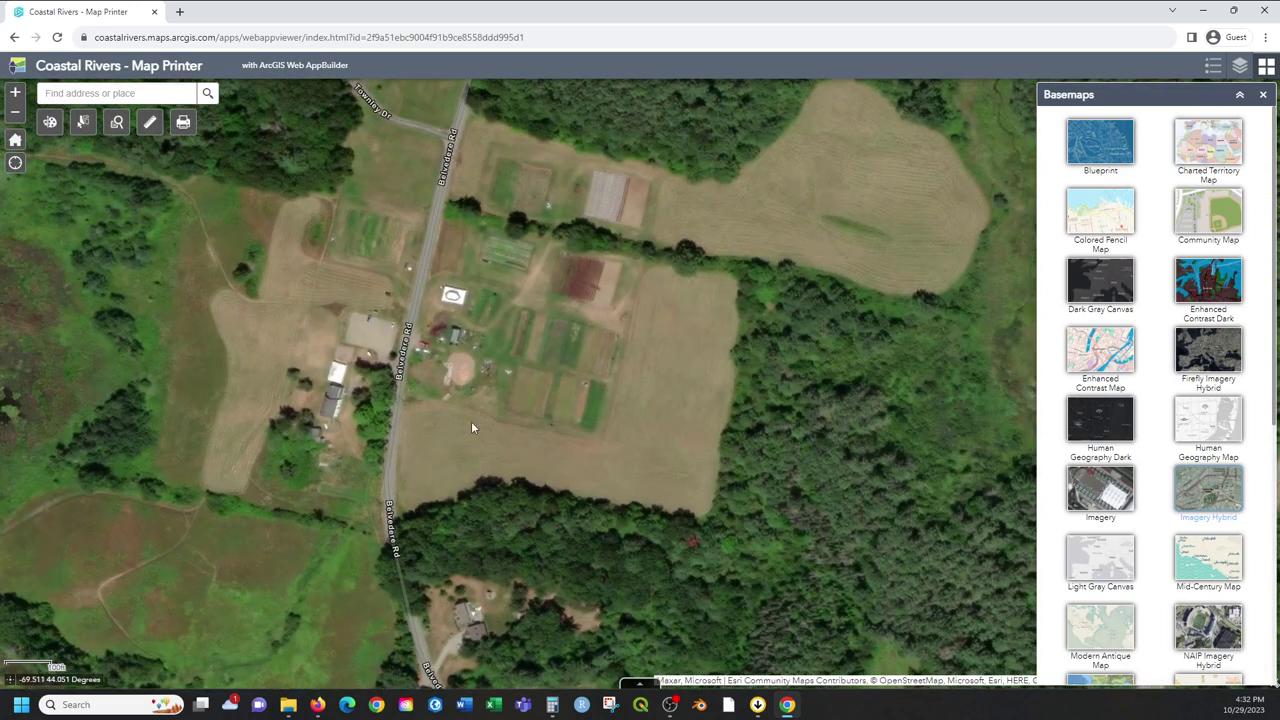
pyautogui.click(1240, 97)
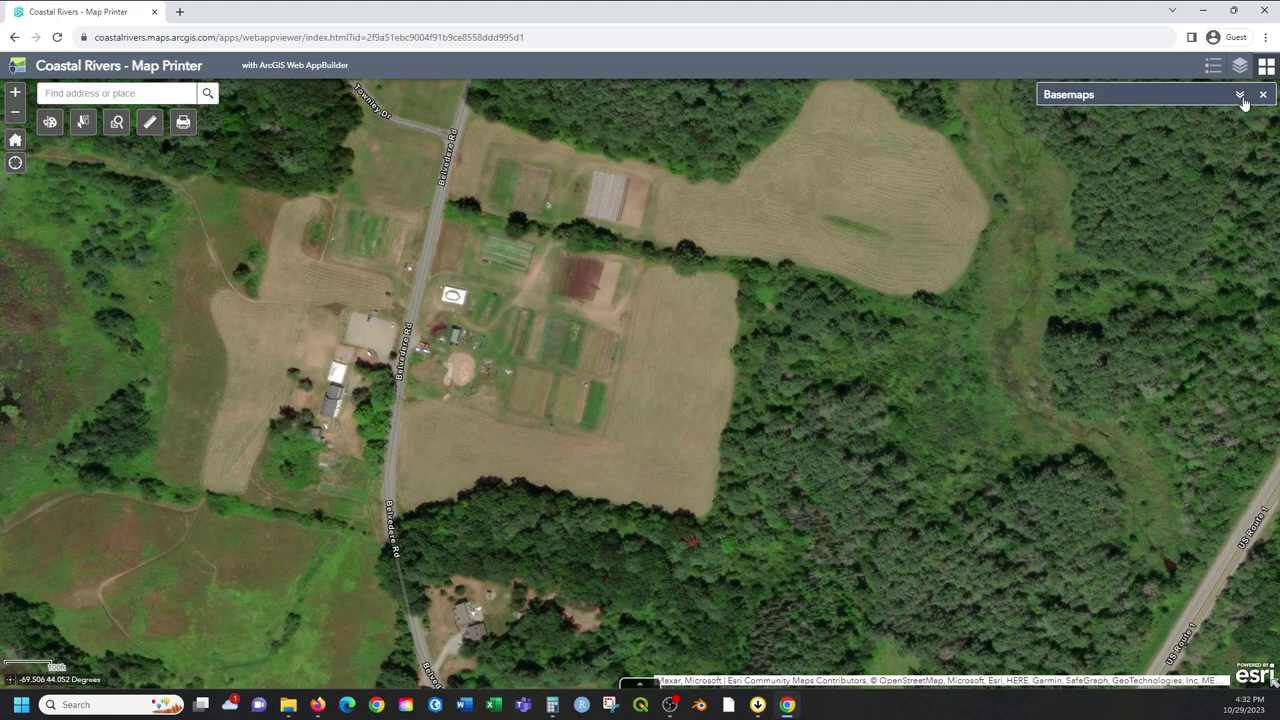
# Try the Parcels - Black layer, and replace it with the Parcels - White layer over the imagery.
pyautogui.click(1240, 66)
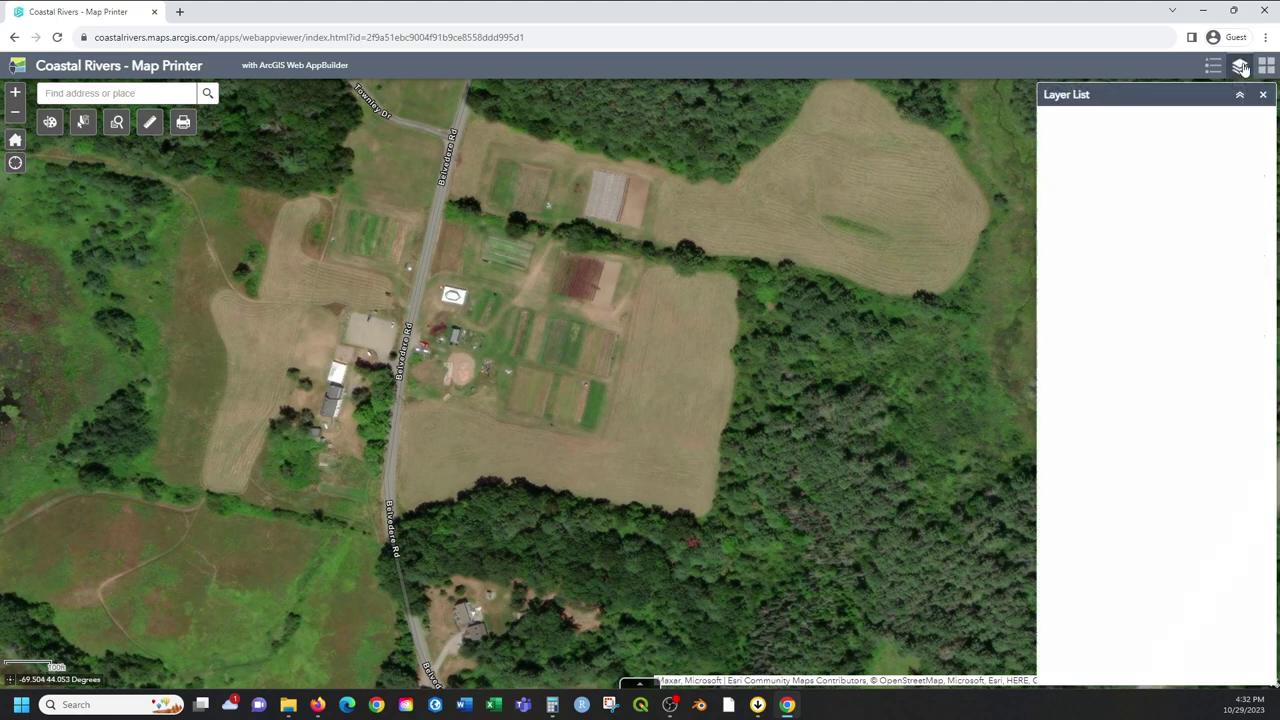
pyautogui.click(1063, 150)
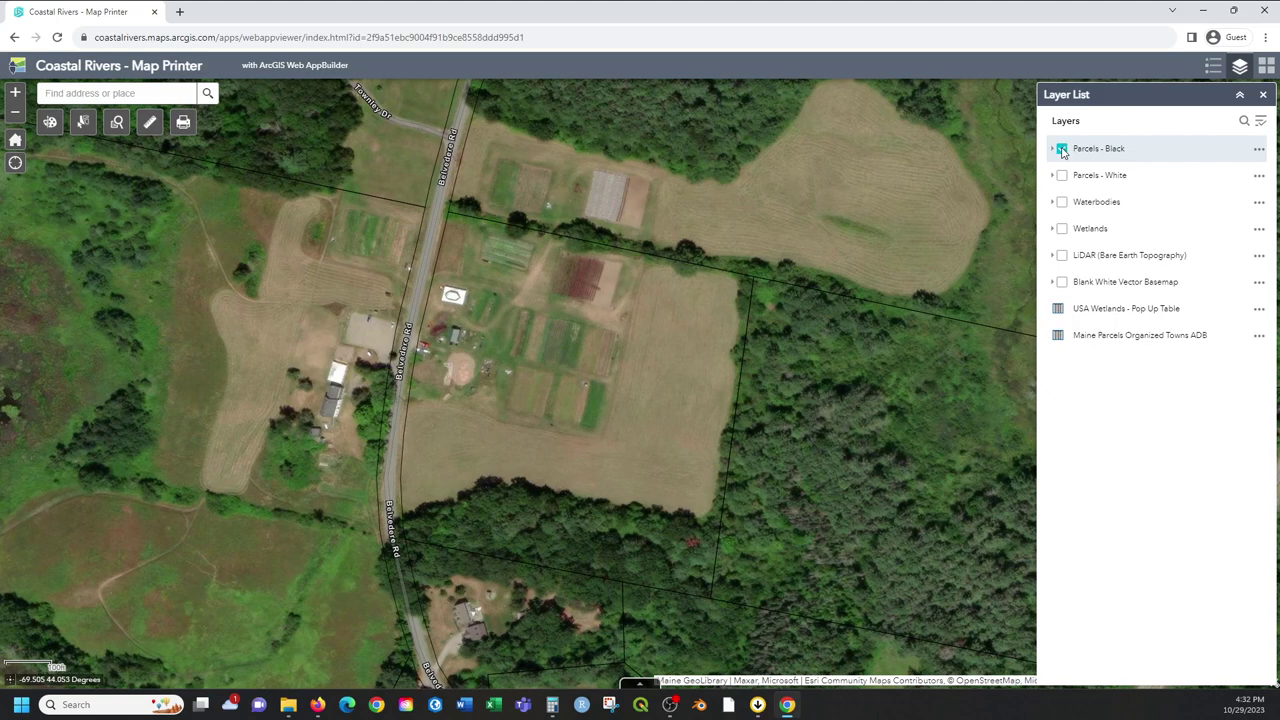
pyautogui.click(1063, 149)
pyautogui.click(1062, 176)
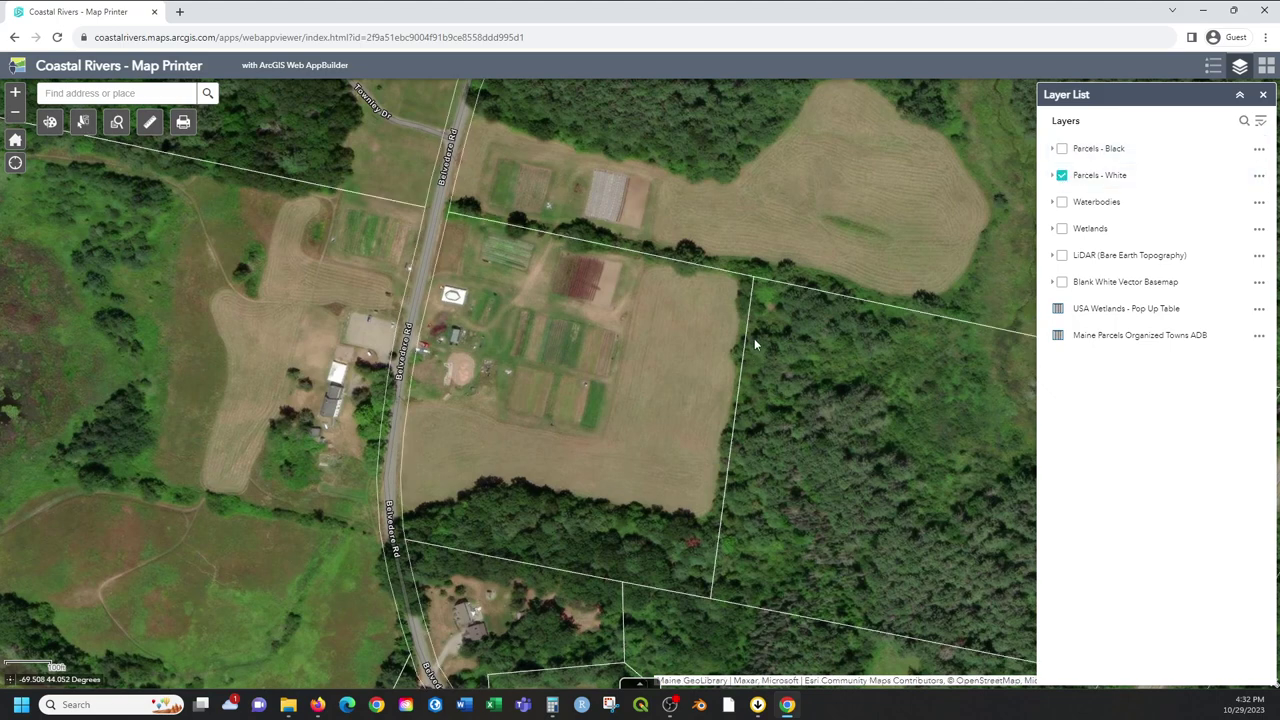
pyautogui.moveTo(754, 338); pyautogui.dragTo(759, 358)
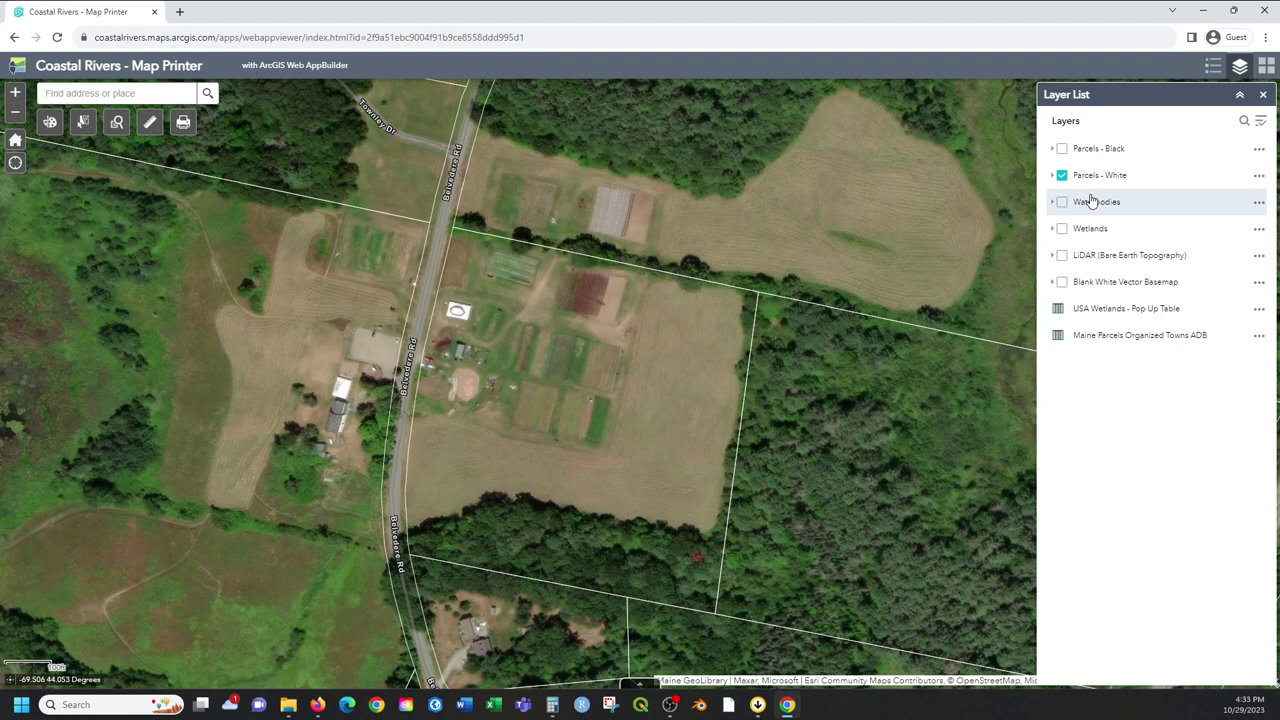
# Turn on the Wetlands layer, try the Waterbodies layer, and leave Waterbodies off.
pyautogui.click(1062, 229)
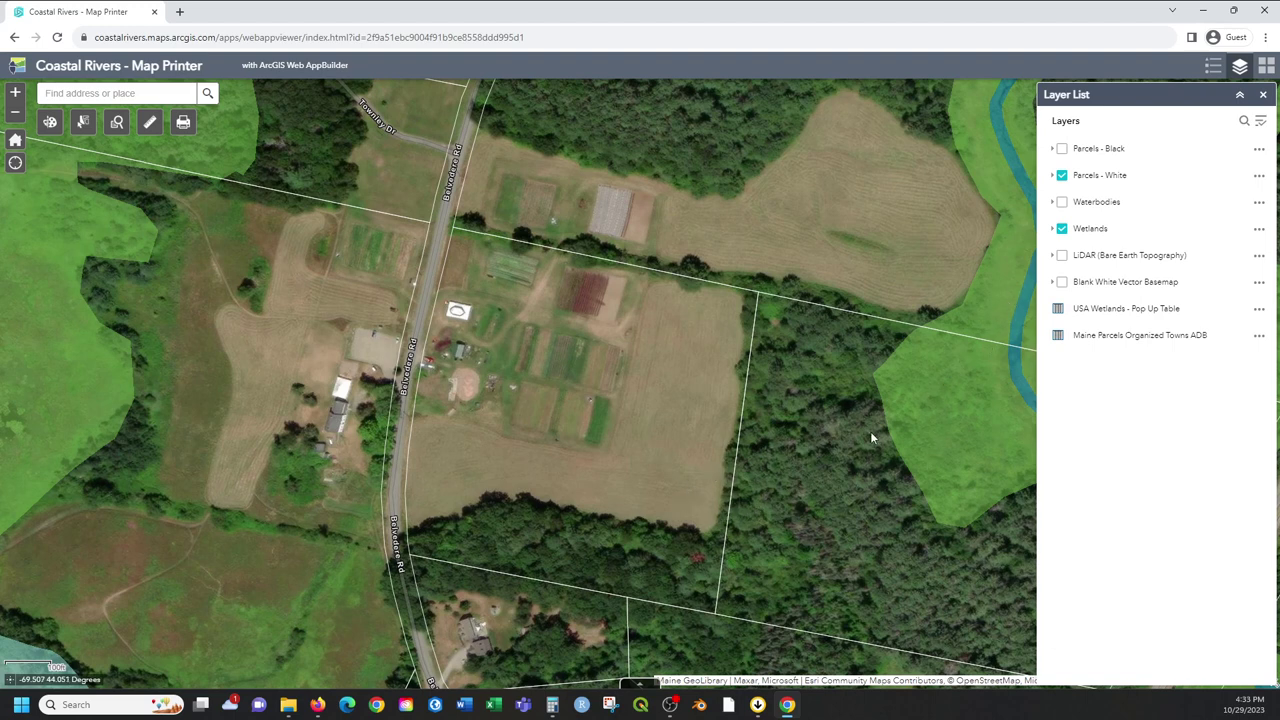
pyautogui.click(1062, 203)
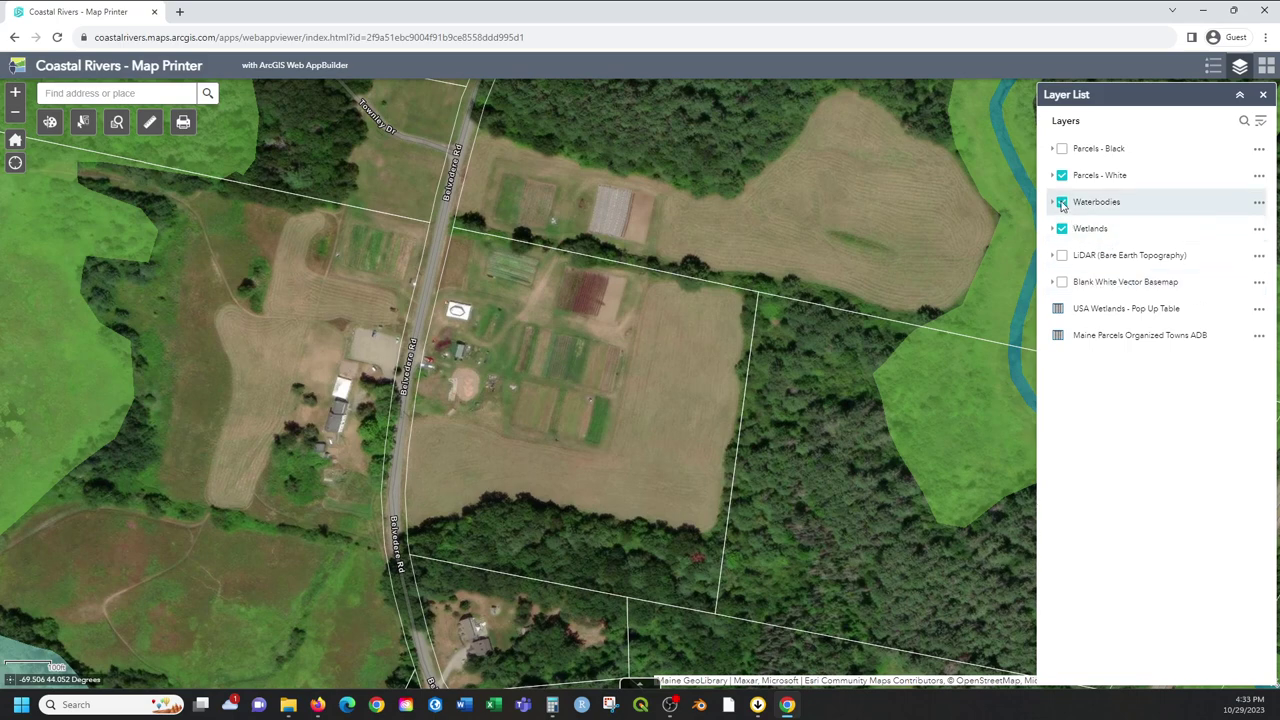
pyautogui.click(1062, 203)
pyautogui.moveTo(742, 595); pyautogui.dragTo(718, 584)
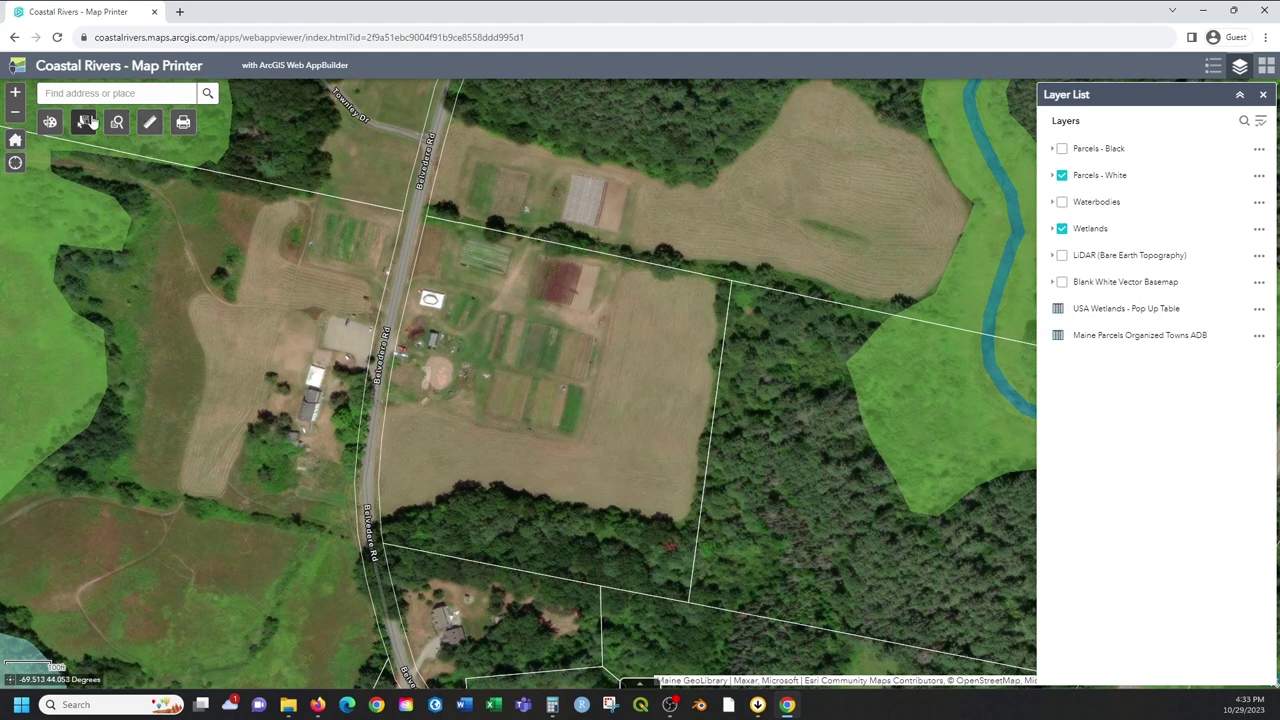
# Open the Draw tool and choose the polygon draw mode.
pyautogui.click(55, 122)
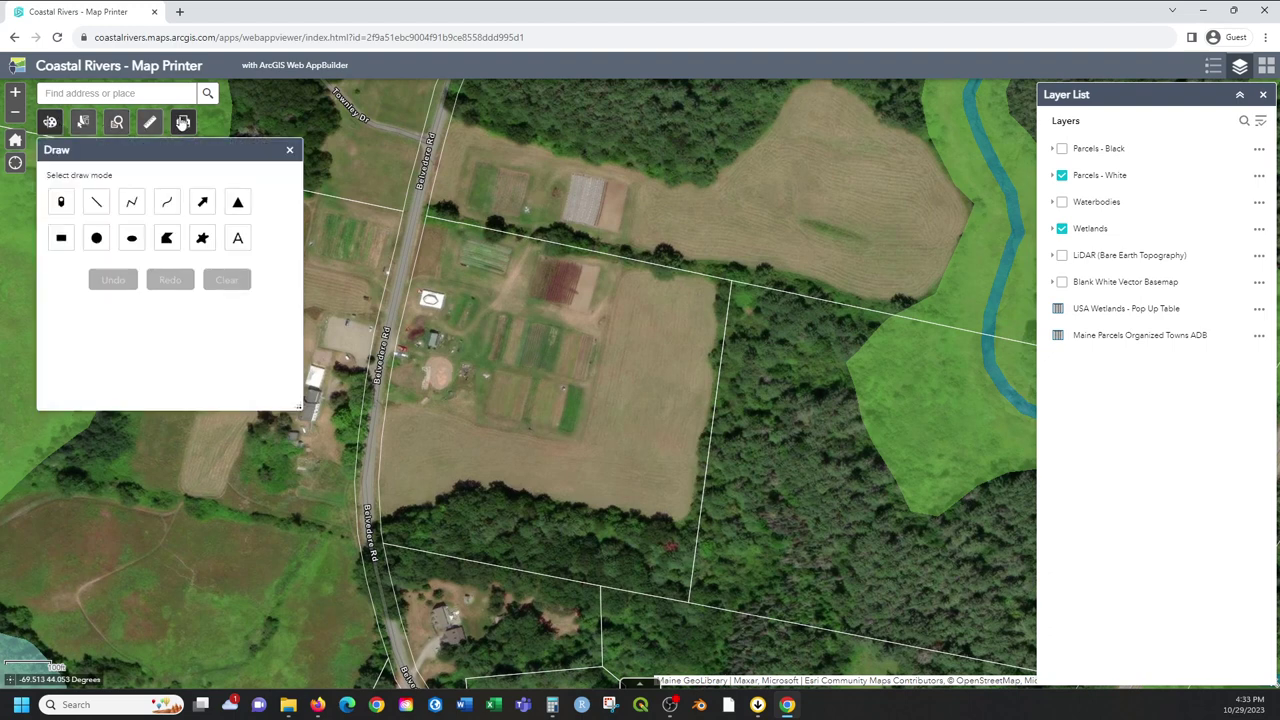
pyautogui.click(183, 122)
pyautogui.click(52, 122)
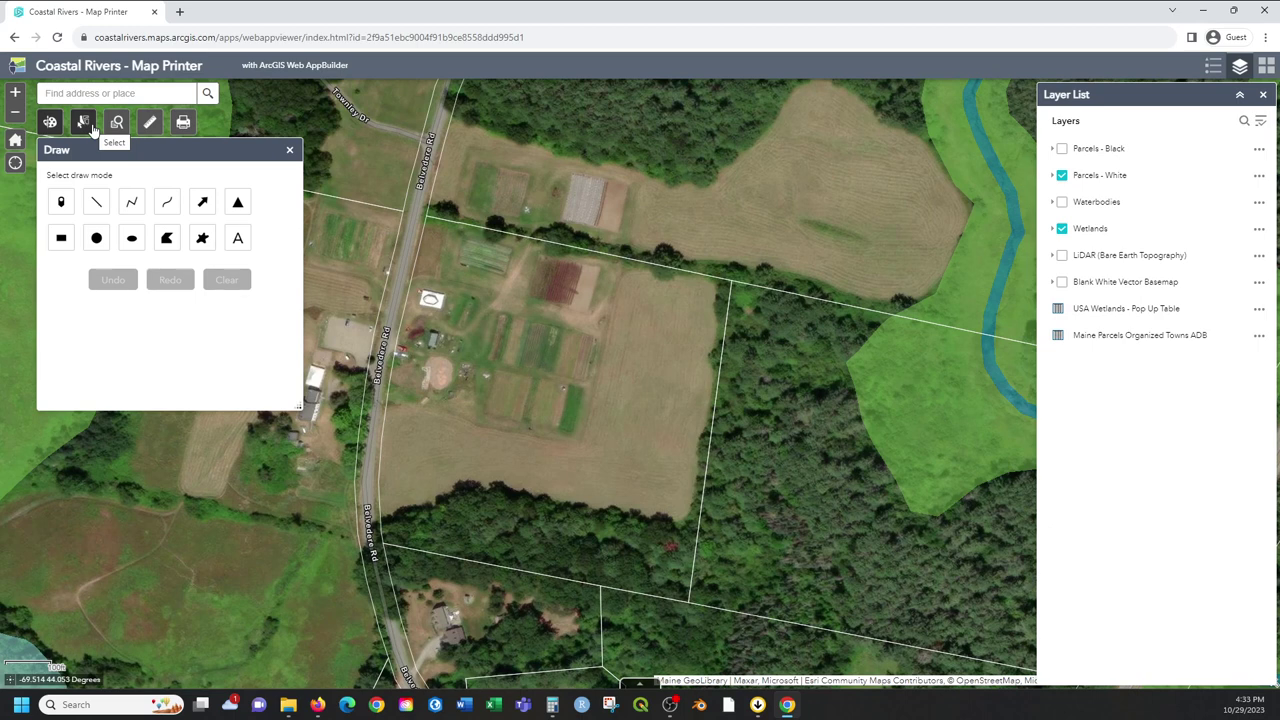
pyautogui.click(167, 239)
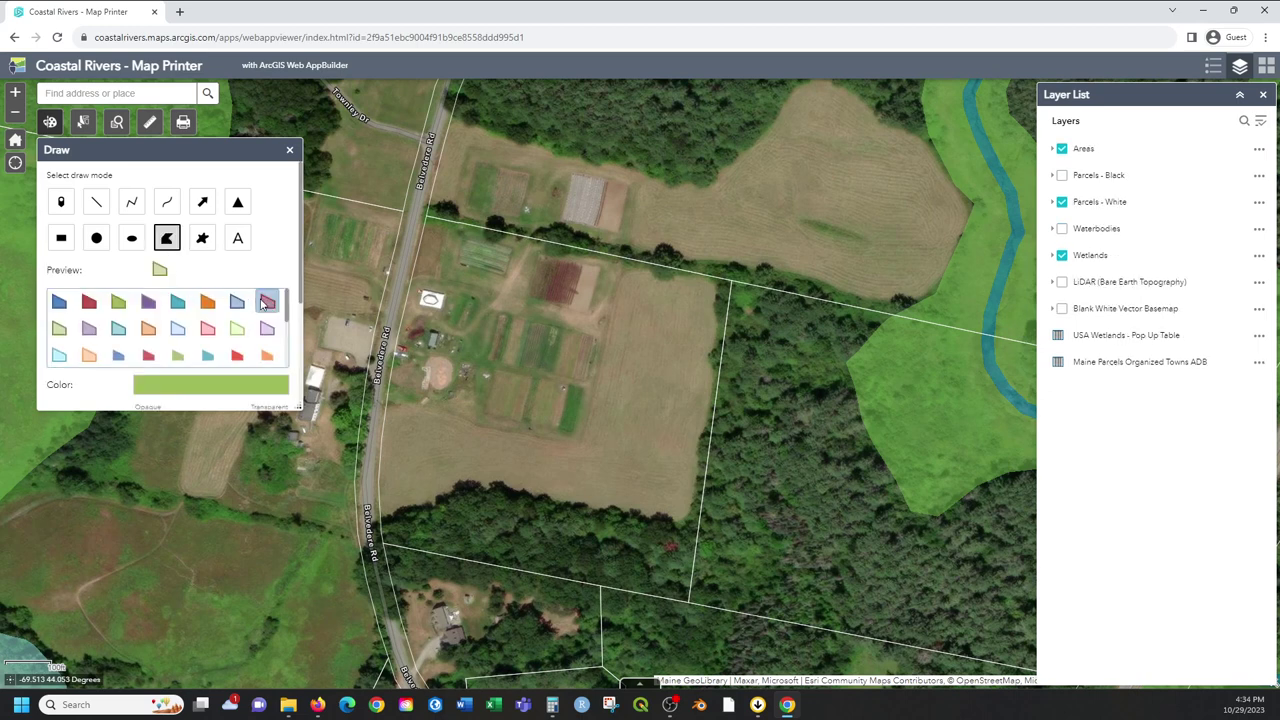
# Give the polygon the yellow fill symbol with a blue outline and set its transparency to 75%.
pyautogui.scroll(-1, 284, 262)
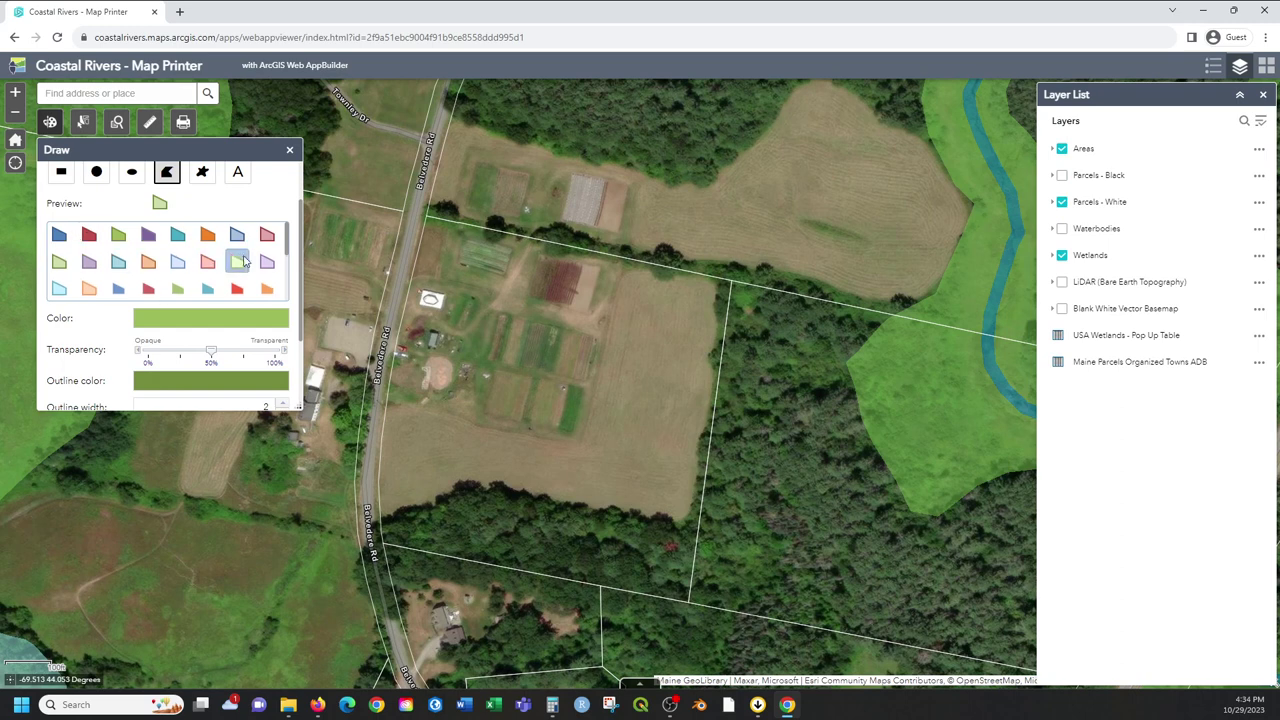
pyautogui.scroll(-3, 250, 260)
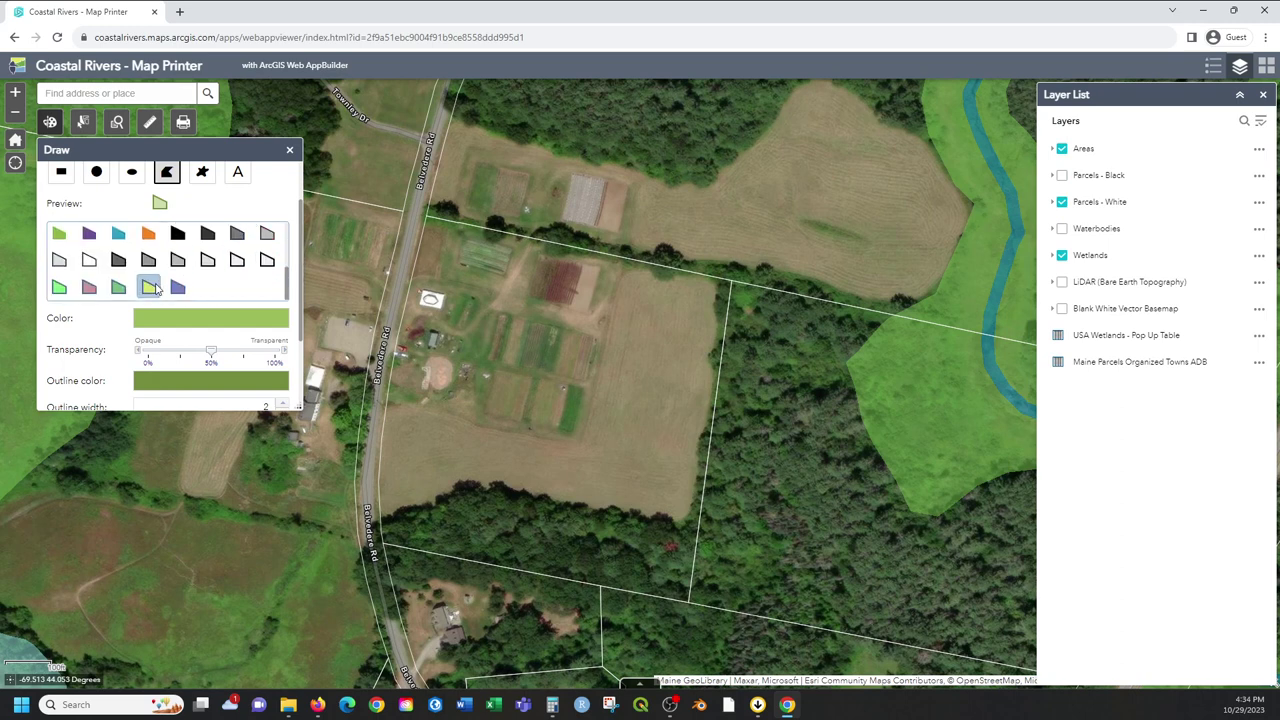
pyautogui.scroll(2, 176, 280)
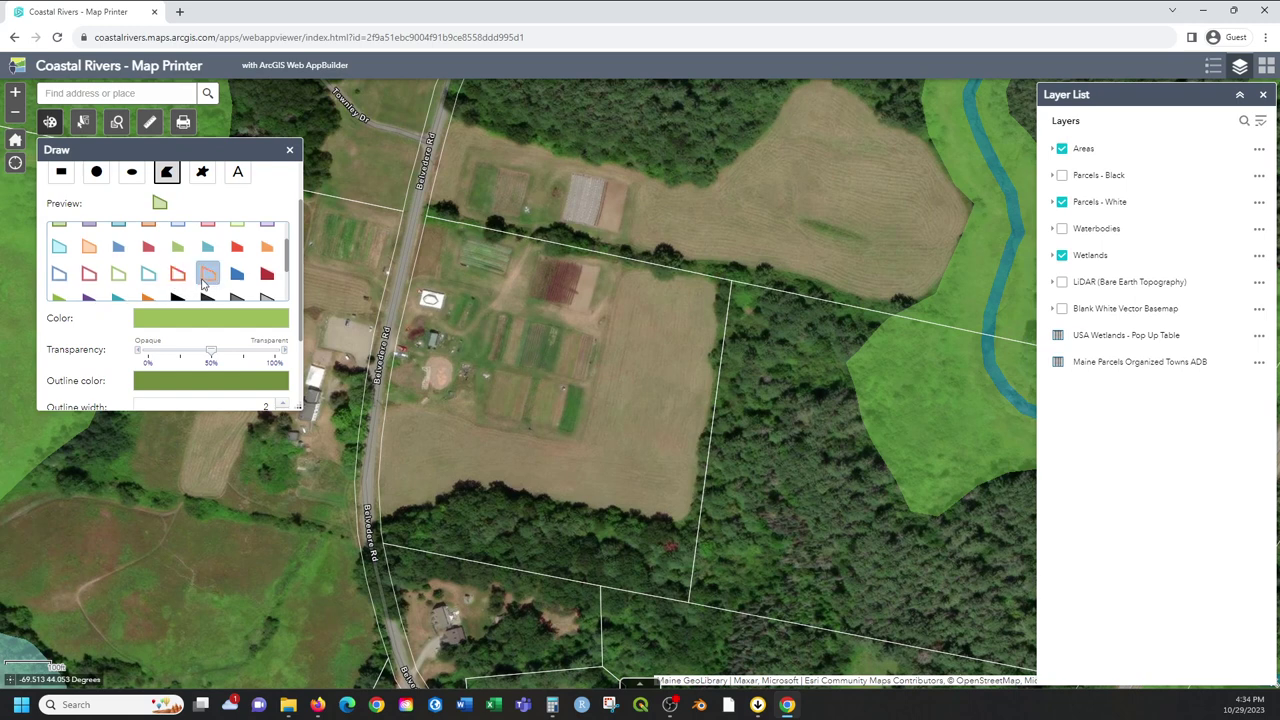
pyautogui.scroll(3, 205, 268)
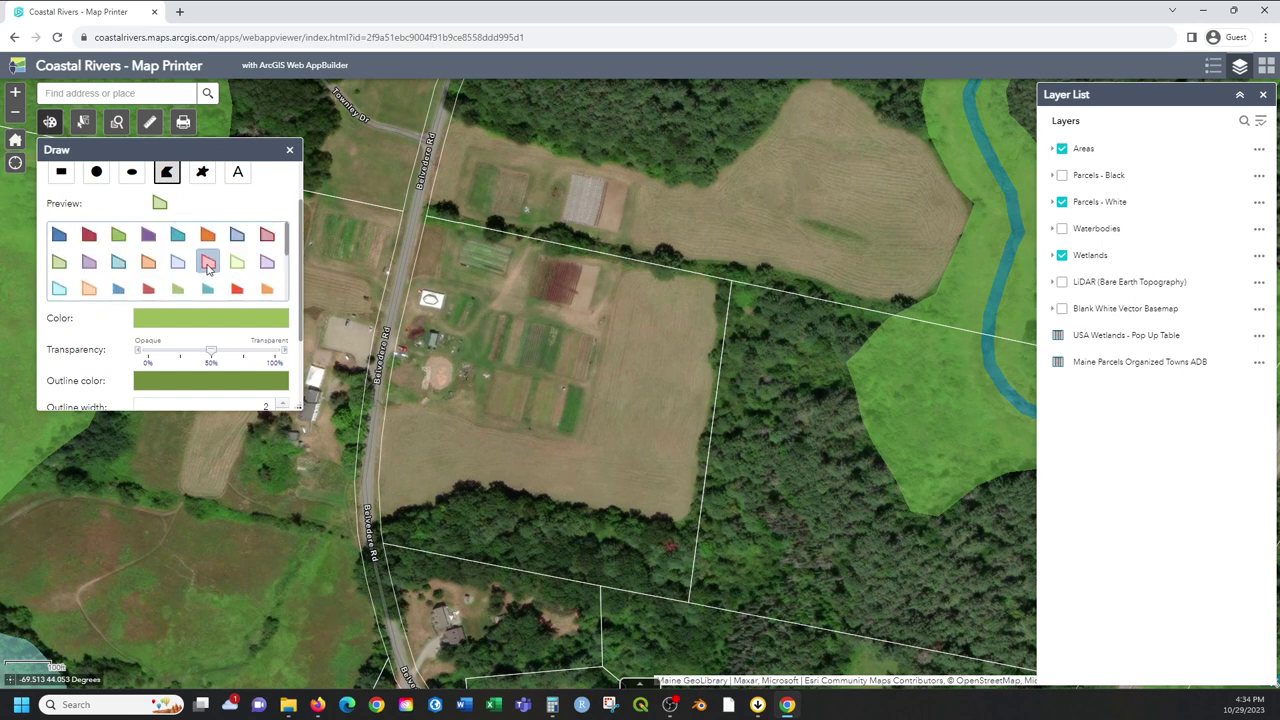
pyautogui.scroll(-5, 207, 265)
pyautogui.click(150, 288)
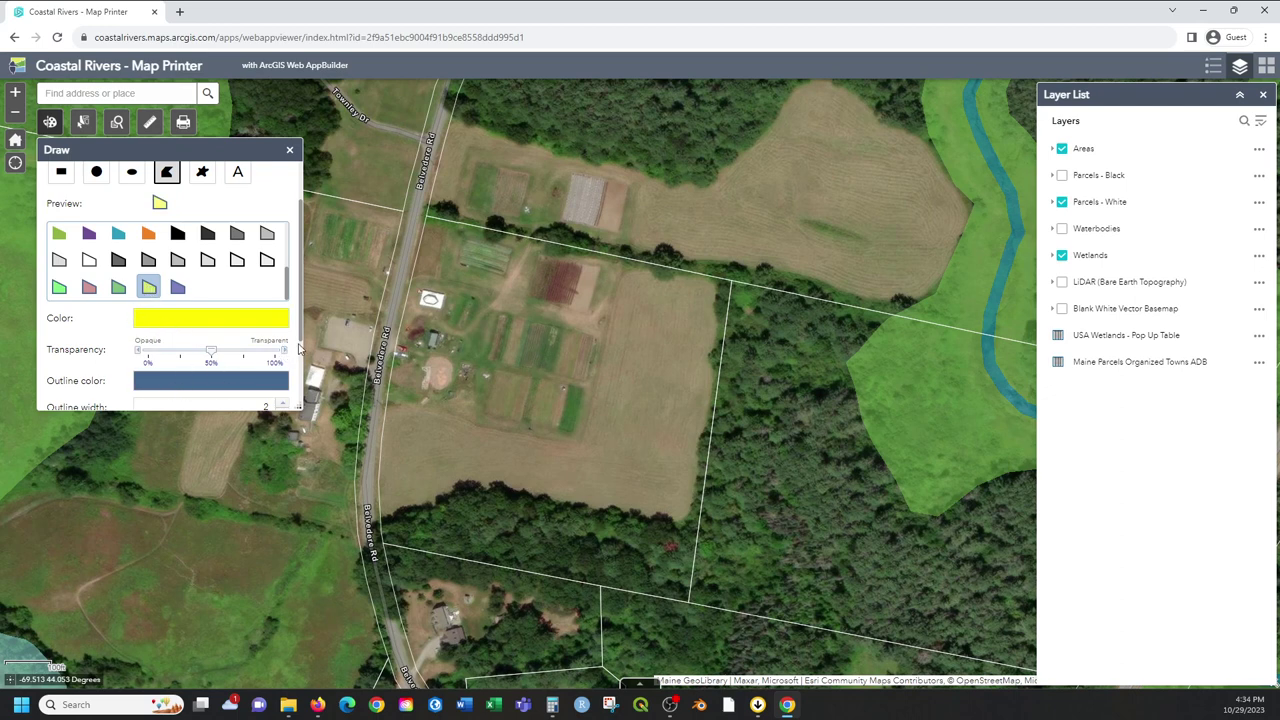
pyautogui.scroll(-1, 295, 349)
pyautogui.scroll(1, 295, 349)
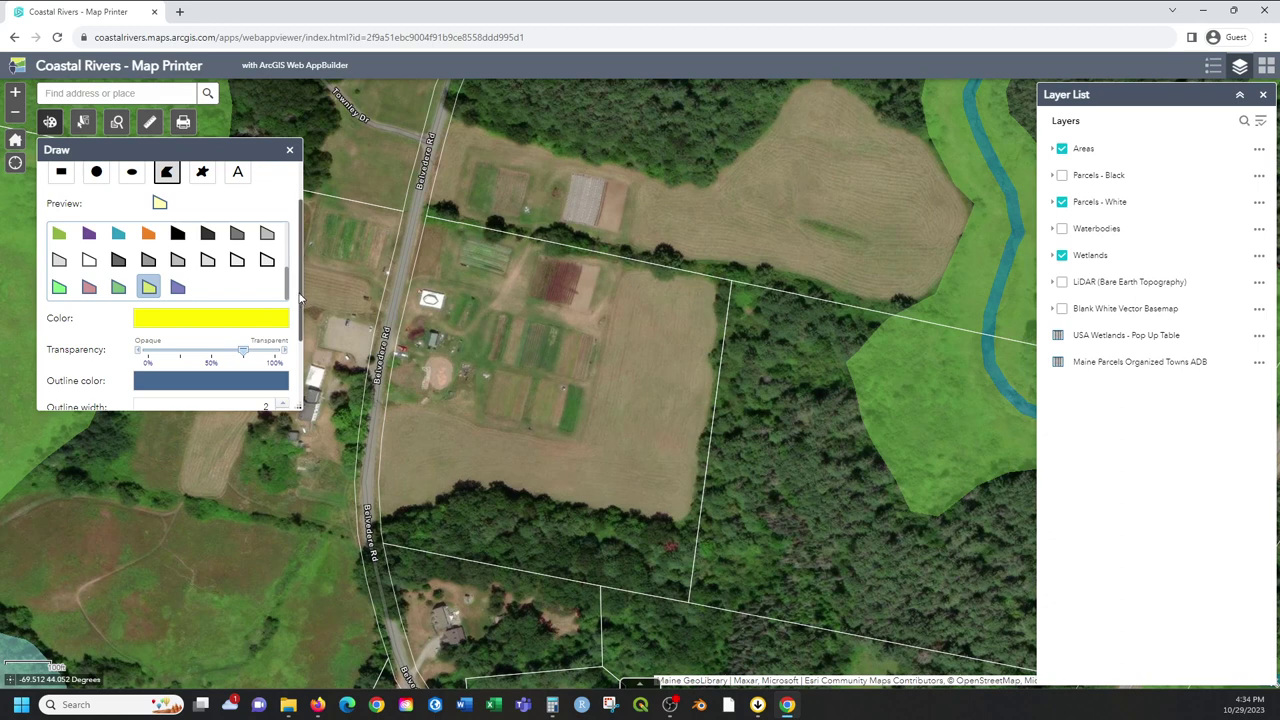
# Turn on the area measurement for the polygon and set its unit to Acres.
pyautogui.moveTo(299, 298); pyautogui.dragTo(302, 367)
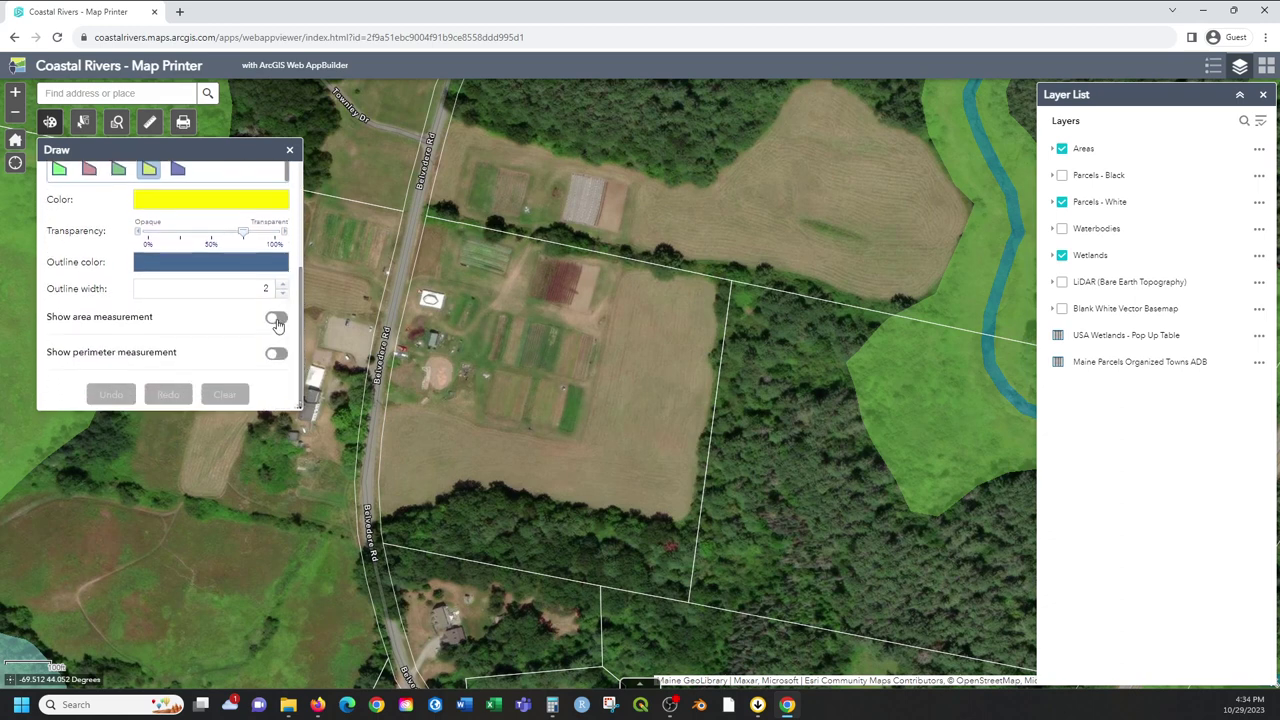
pyautogui.click(276, 319)
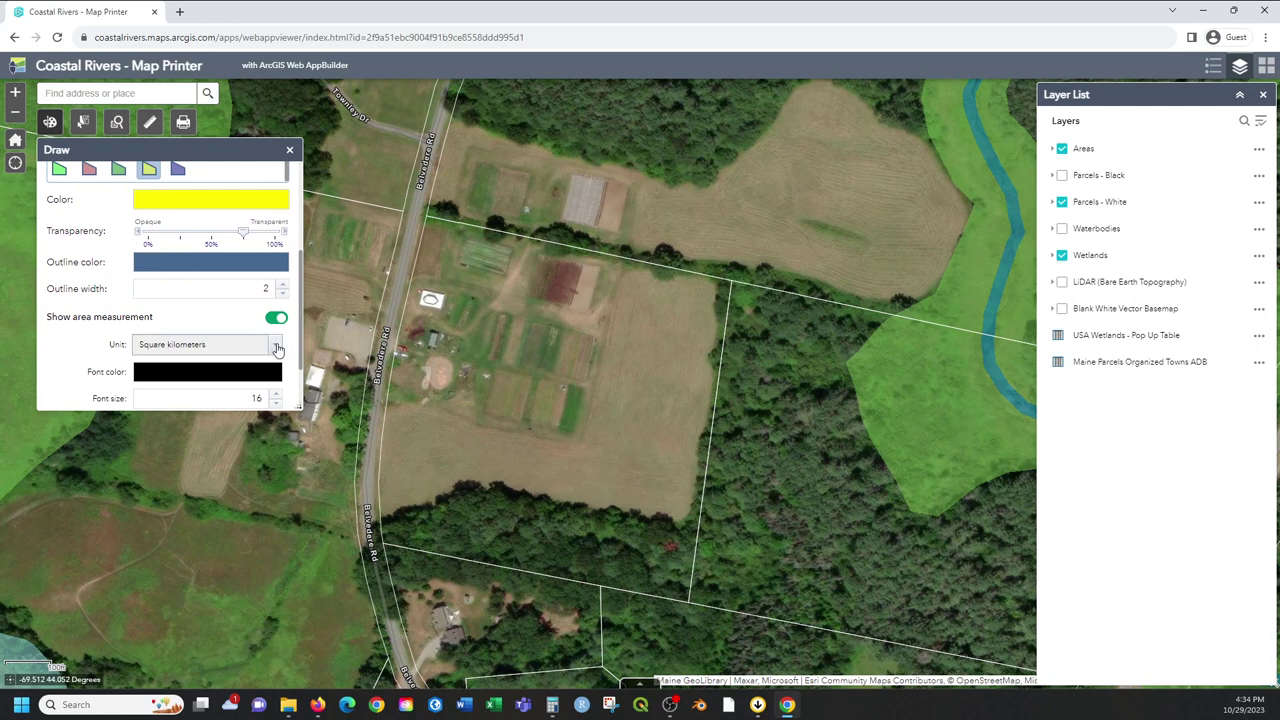
pyautogui.click(277, 346)
pyautogui.click(155, 393)
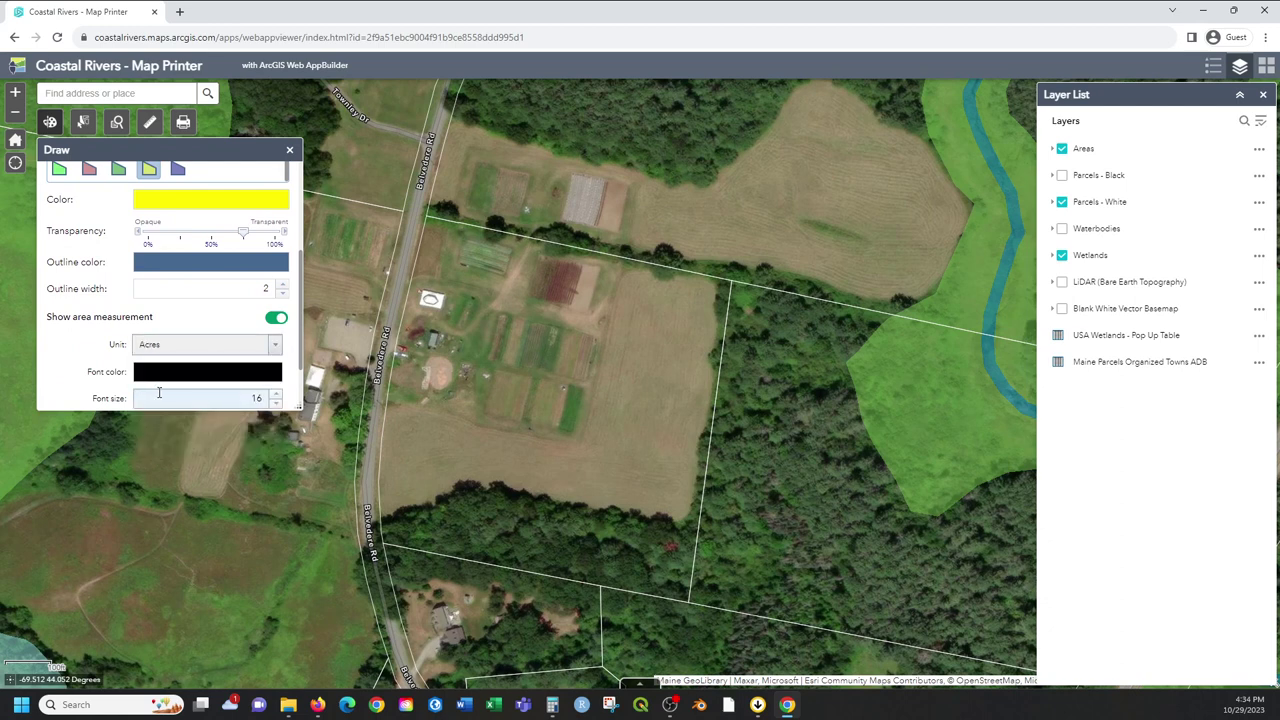
# Turn on the perimeter measurement for the polygon and set its unit to Yards.
pyautogui.moveTo(303, 341); pyautogui.dragTo(304, 382)
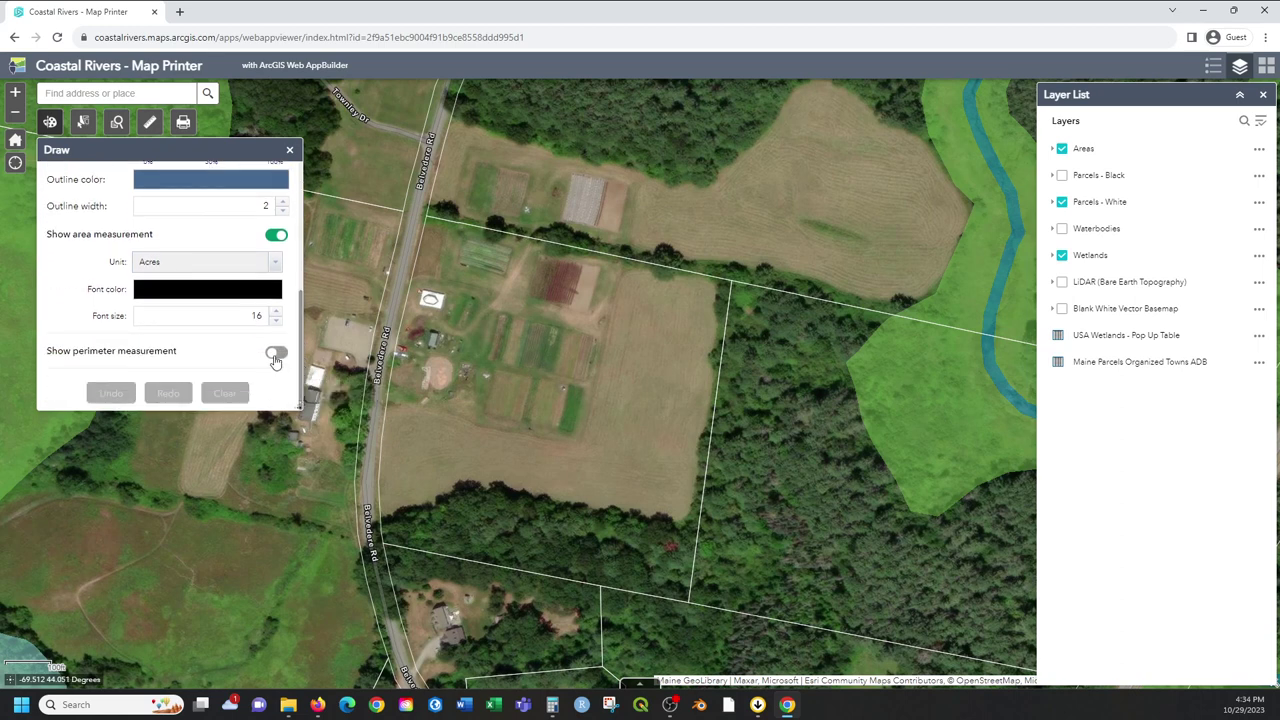
pyautogui.click(276, 355)
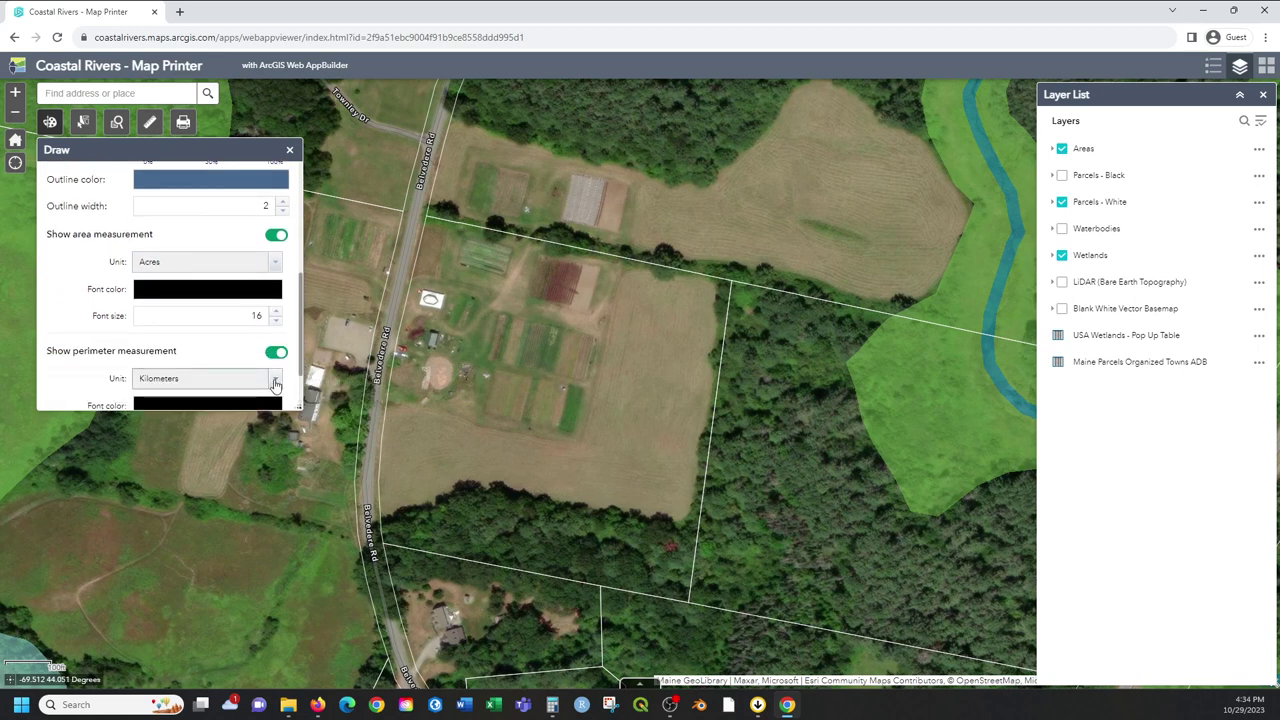
pyautogui.click(275, 384)
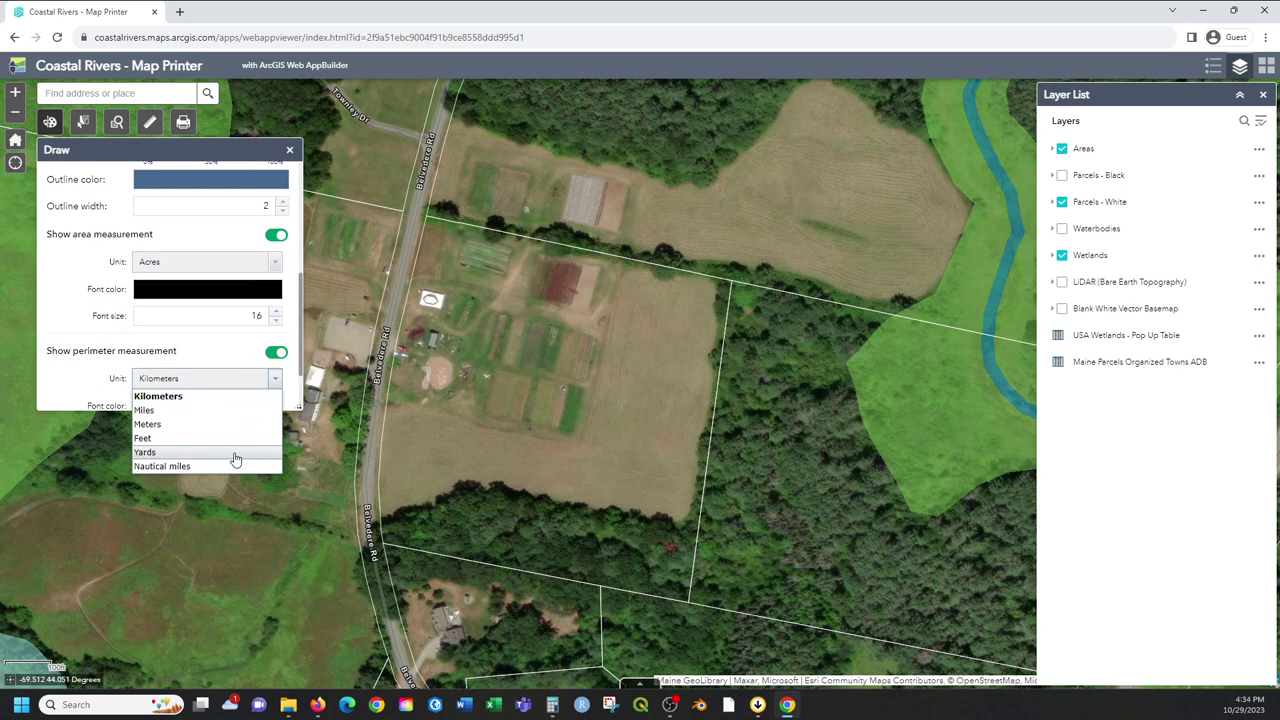
pyautogui.click(235, 455)
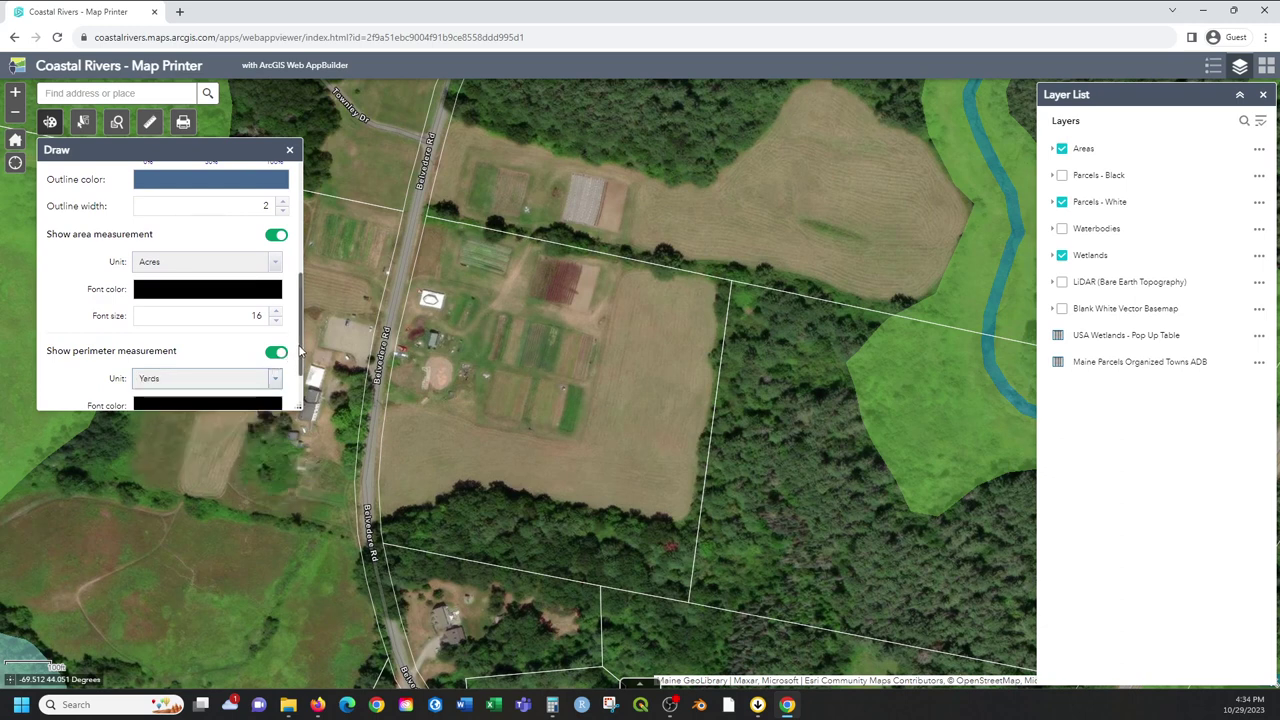
pyautogui.moveTo(299, 350); pyautogui.dragTo(303, 388)
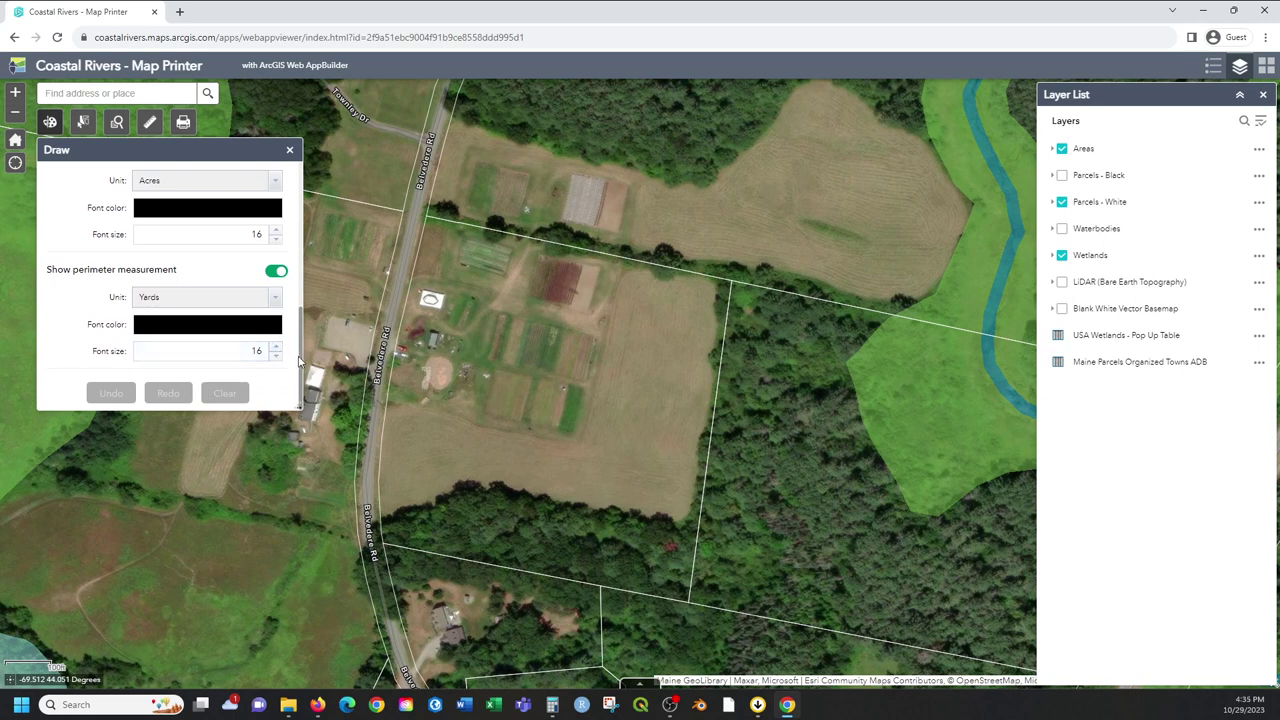
pyautogui.moveTo(300, 350)
pyautogui.mouseDown()
pyautogui.moveTo(319, 210)
pyautogui.moveTo(334, 325)
pyautogui.mouseUp()
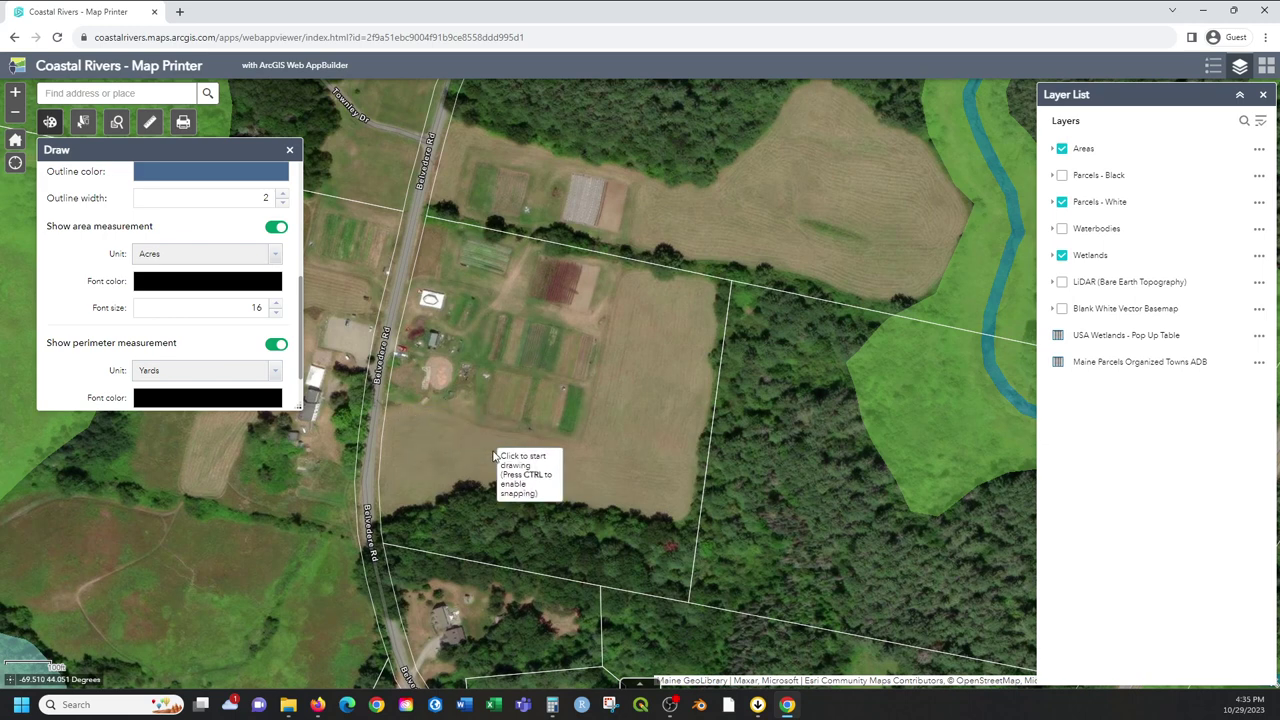
pyautogui.click(582, 442)
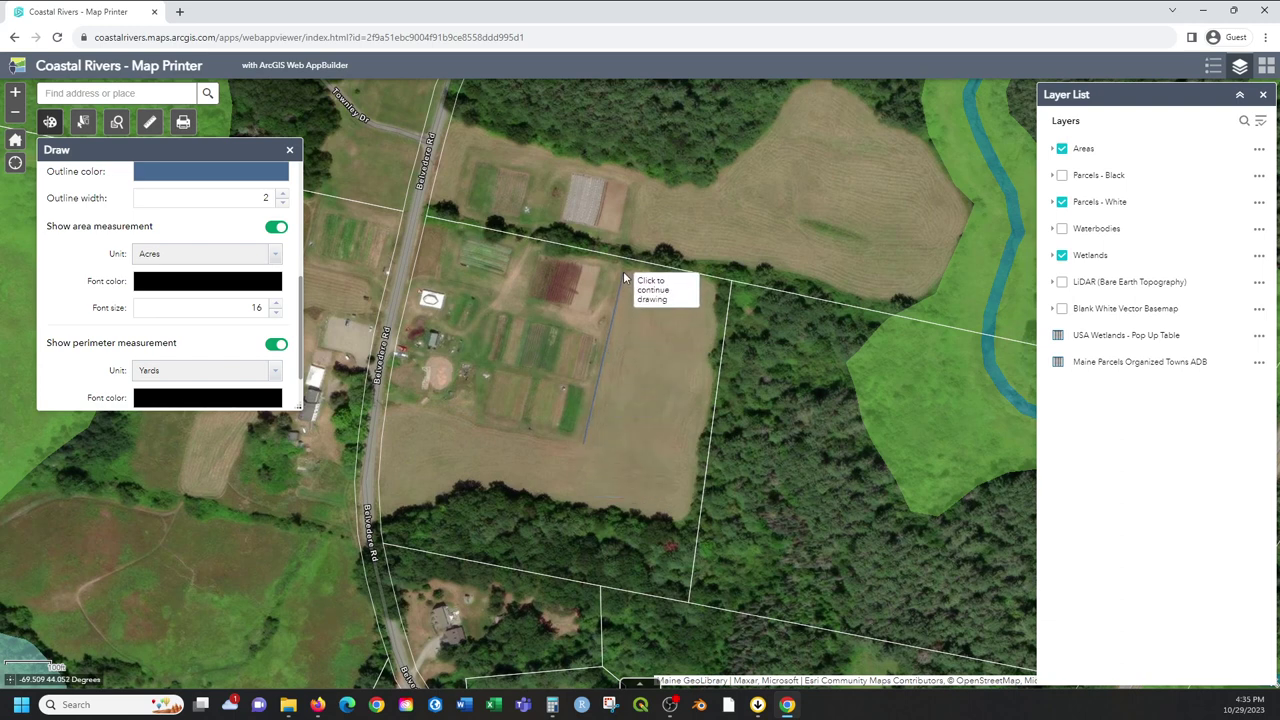
pyautogui.click(719, 285)
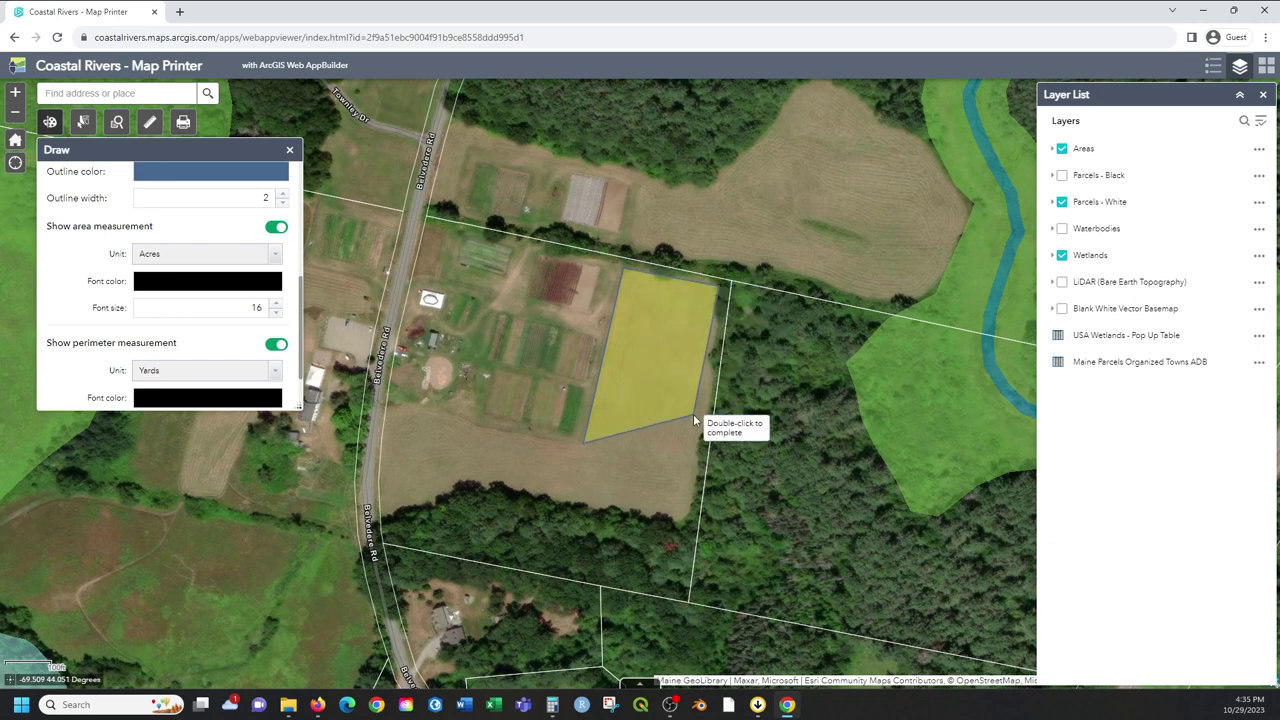
pyautogui.click(681, 522)
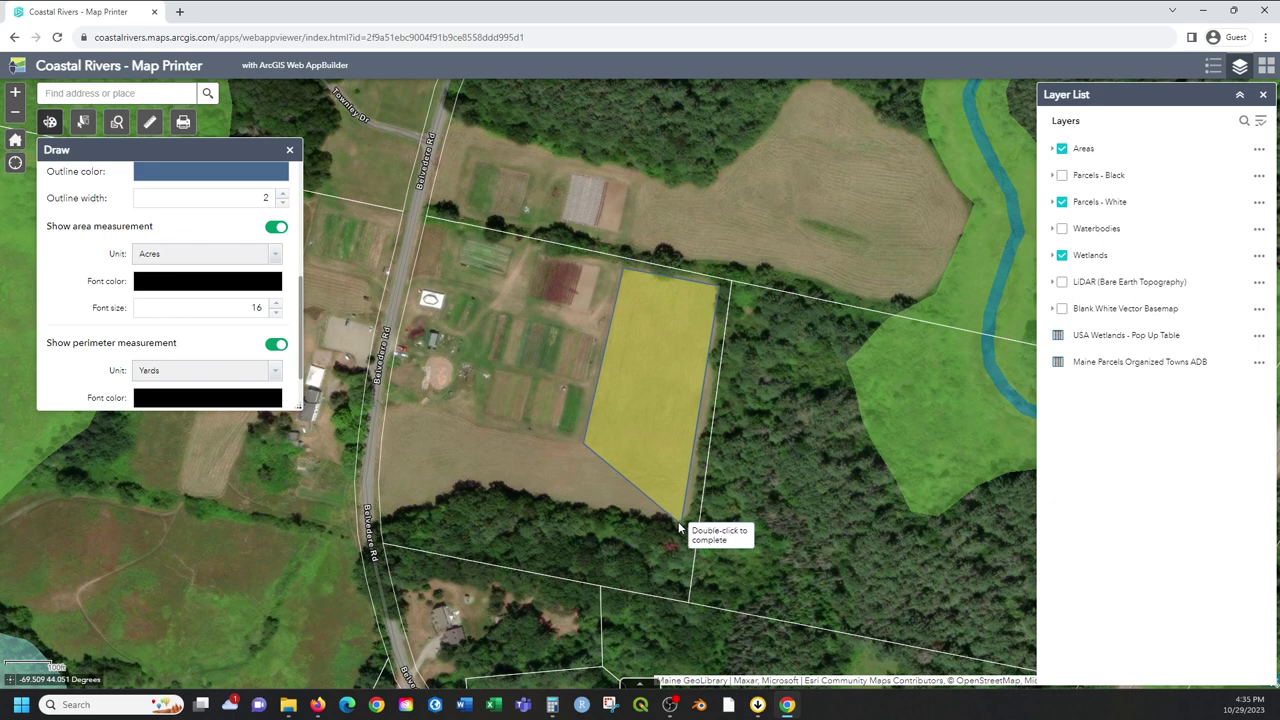
pyautogui.click(475, 491)
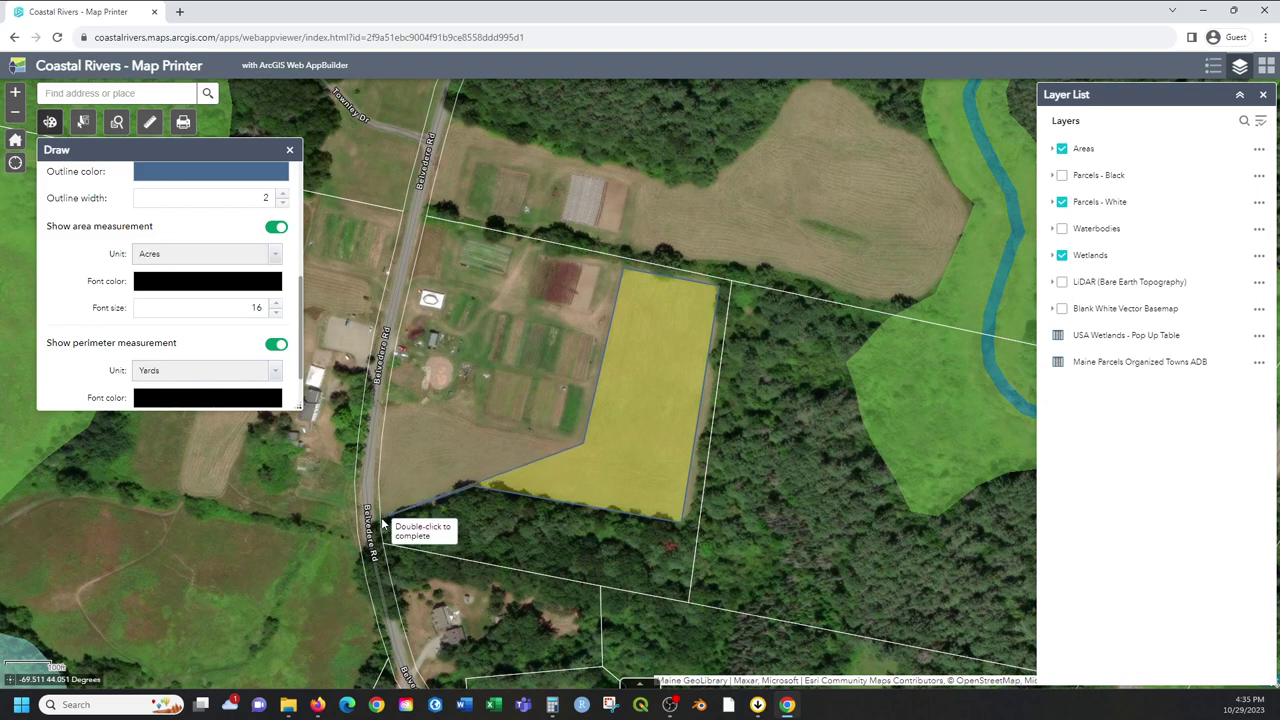
pyautogui.scroll(1, 370, 528)
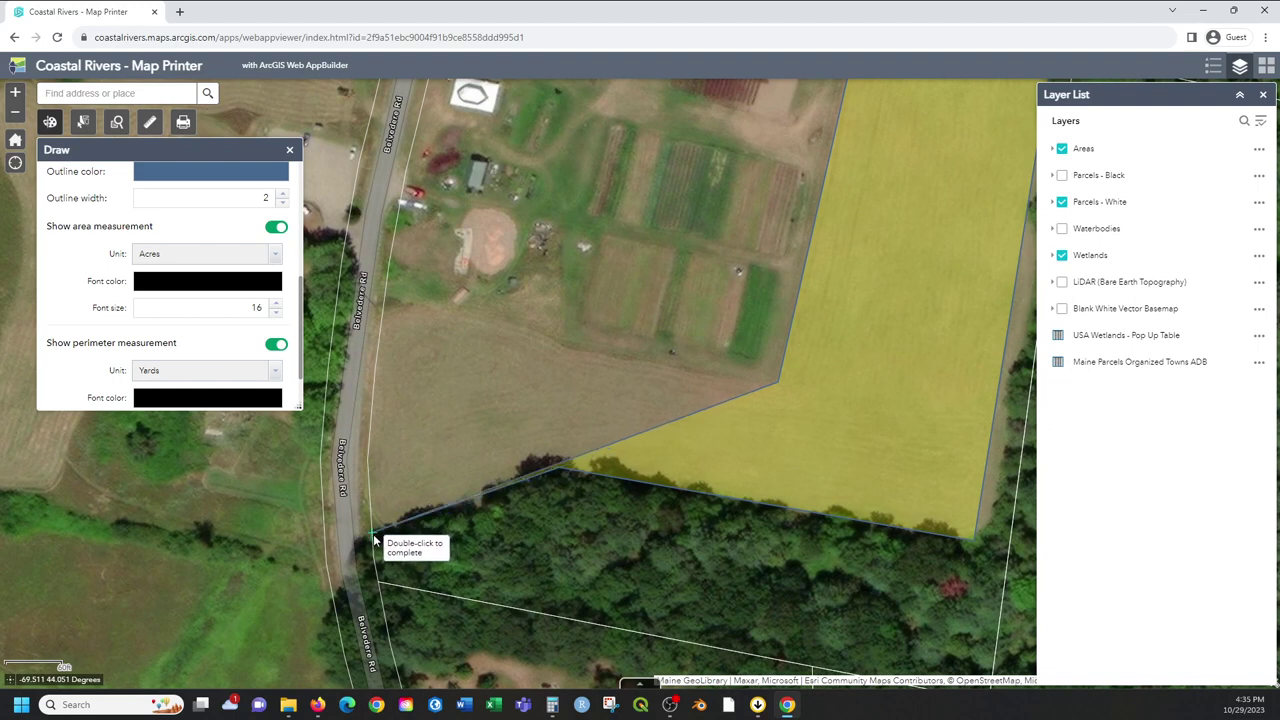
pyautogui.click(371, 531)
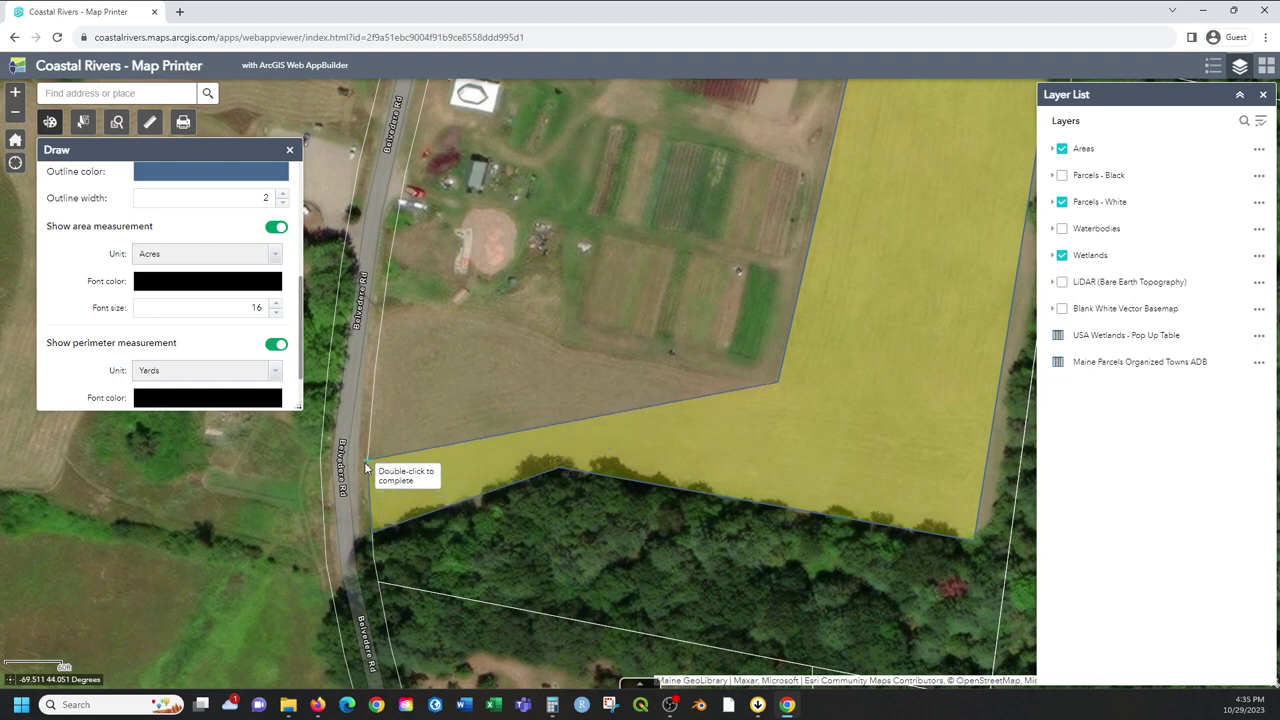
pyautogui.click(368, 460)
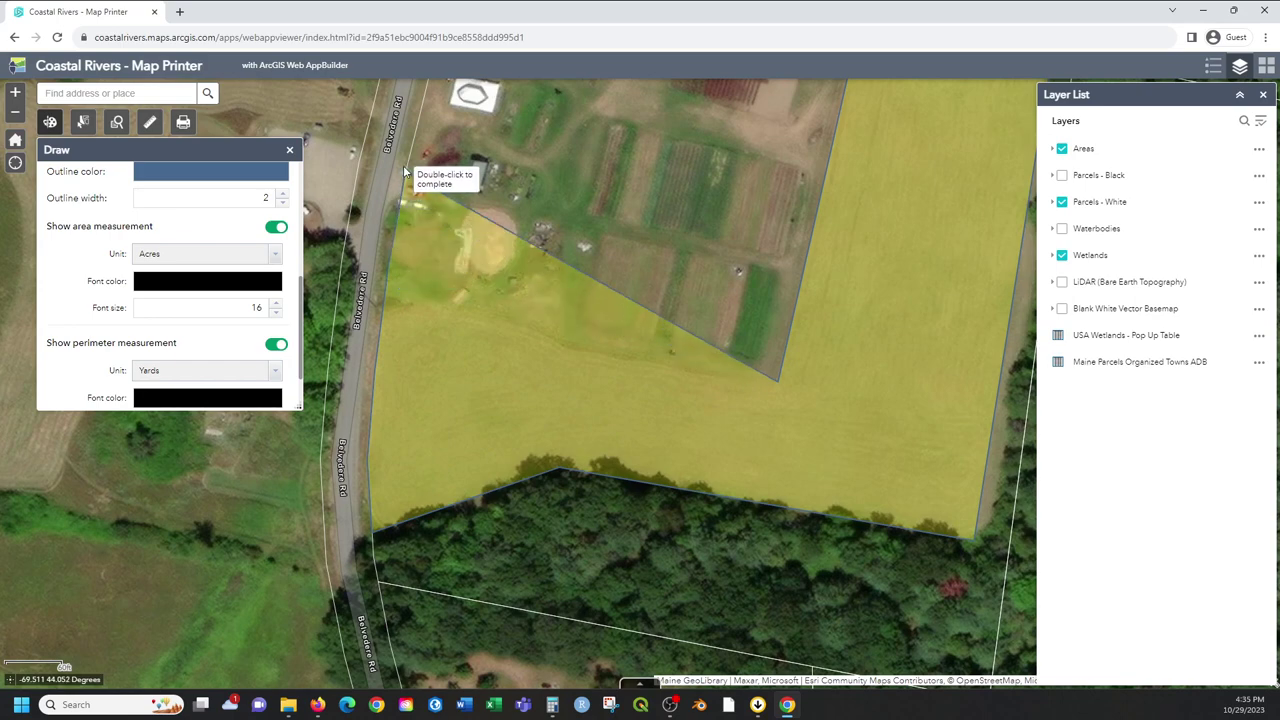
pyautogui.scroll(-2, 400, 409)
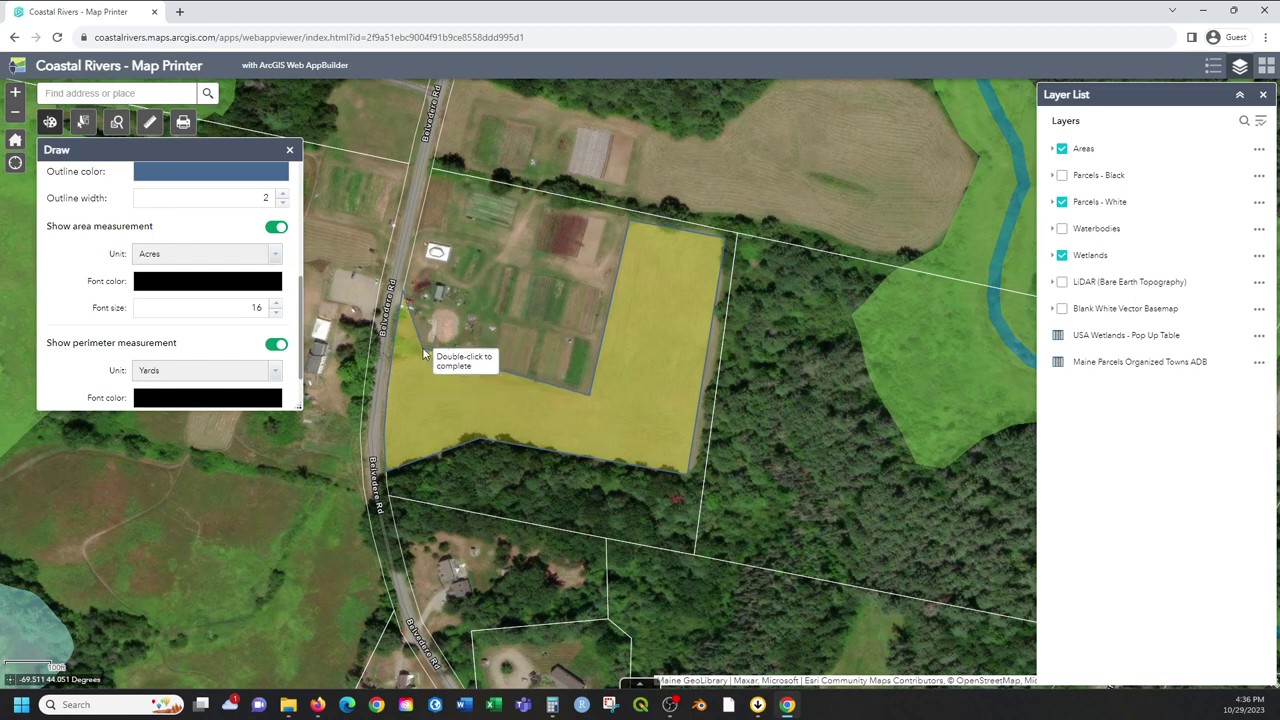
pyautogui.rightClick(424, 352)
pyautogui.click(450, 10)
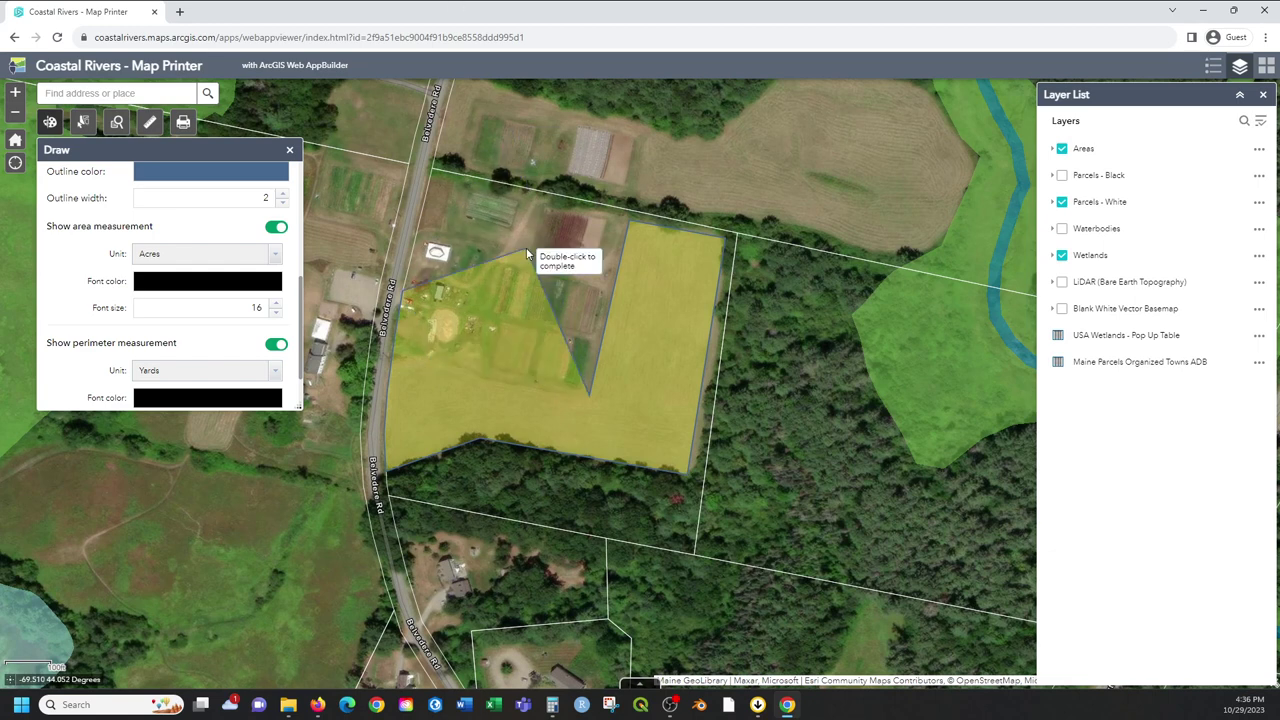
pyautogui.press('Escape')
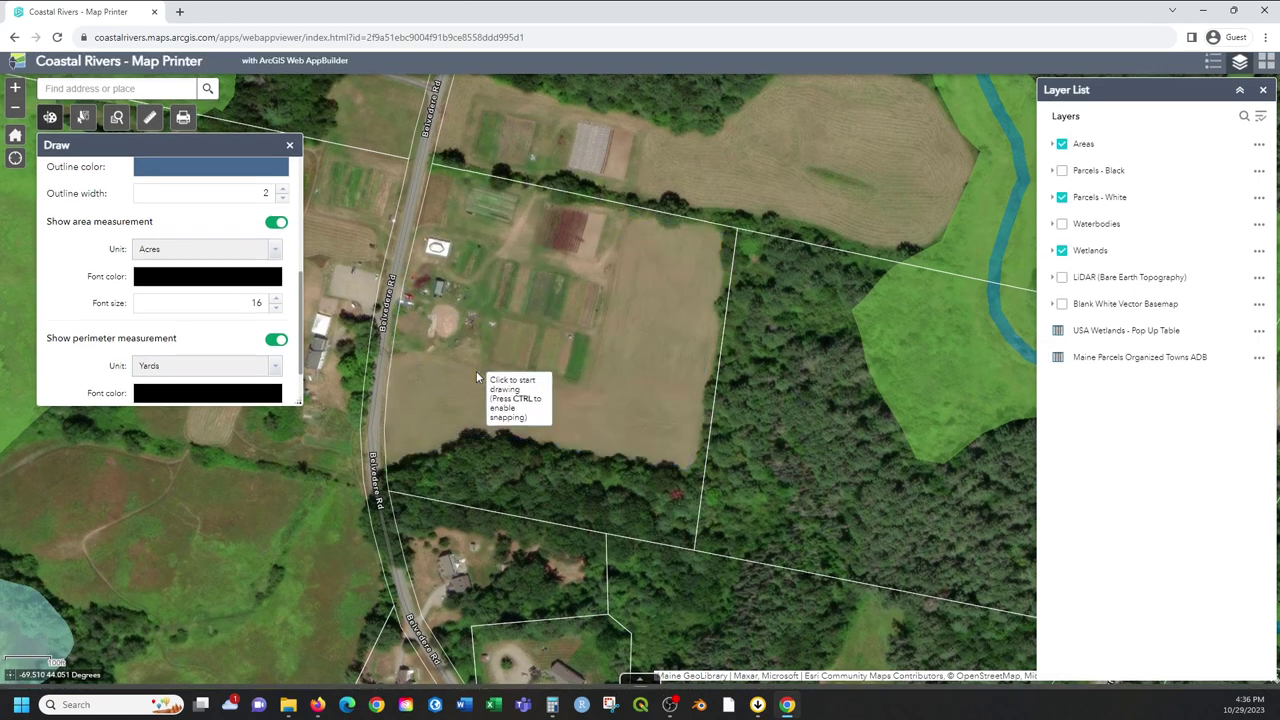
# Draw an L-shaped polygon of about 4.1 acres over the open field east and south of the garden plots, ending at Belvedere Rd.
pyautogui.click(591, 392)
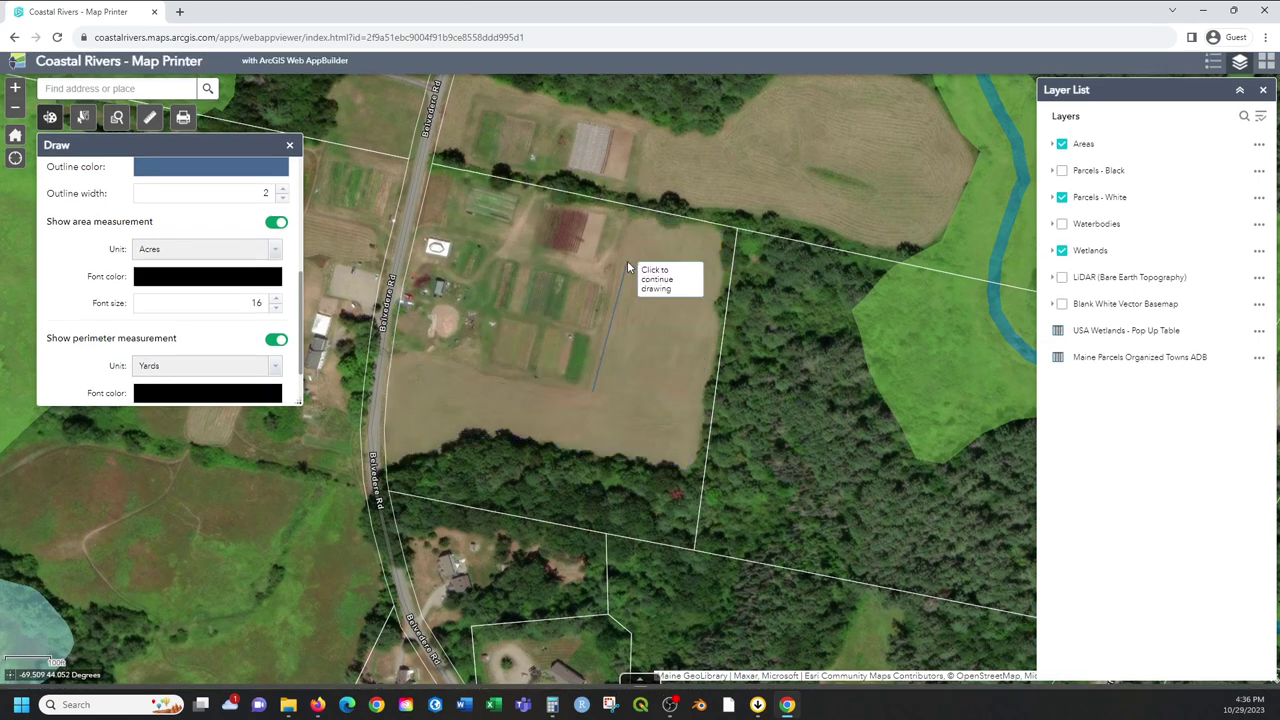
pyautogui.click(628, 218)
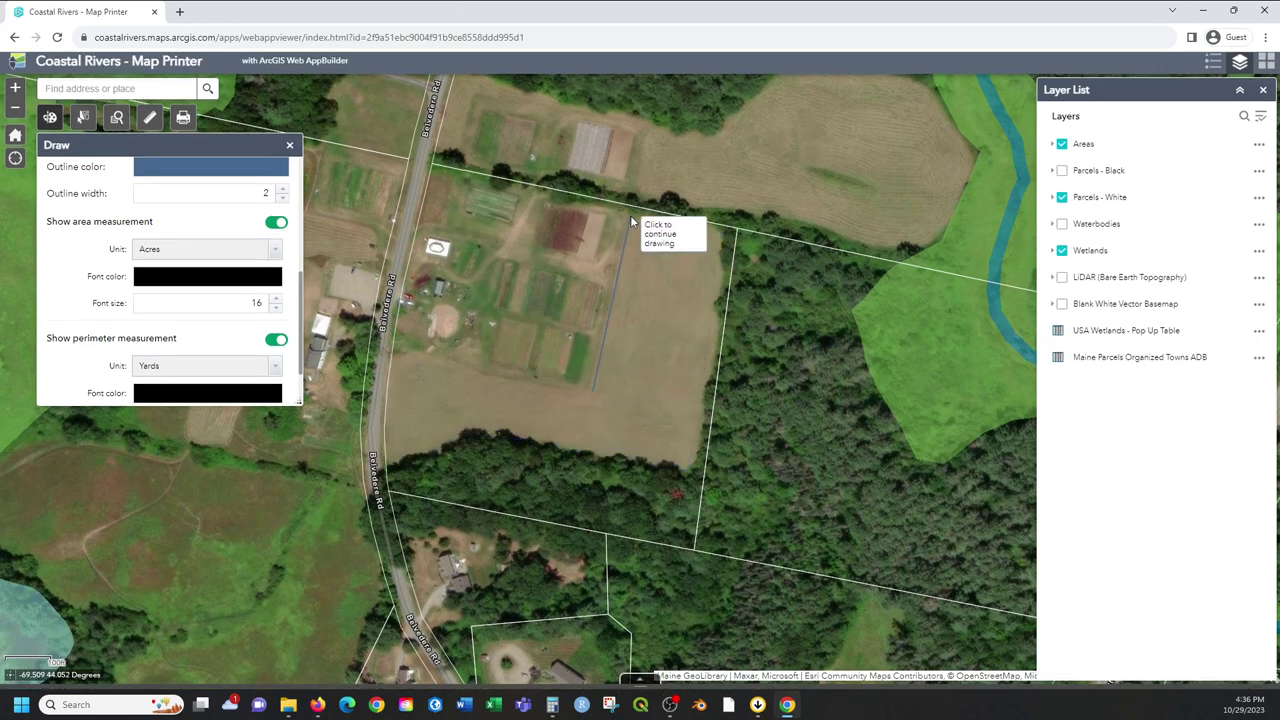
pyautogui.click(720, 232)
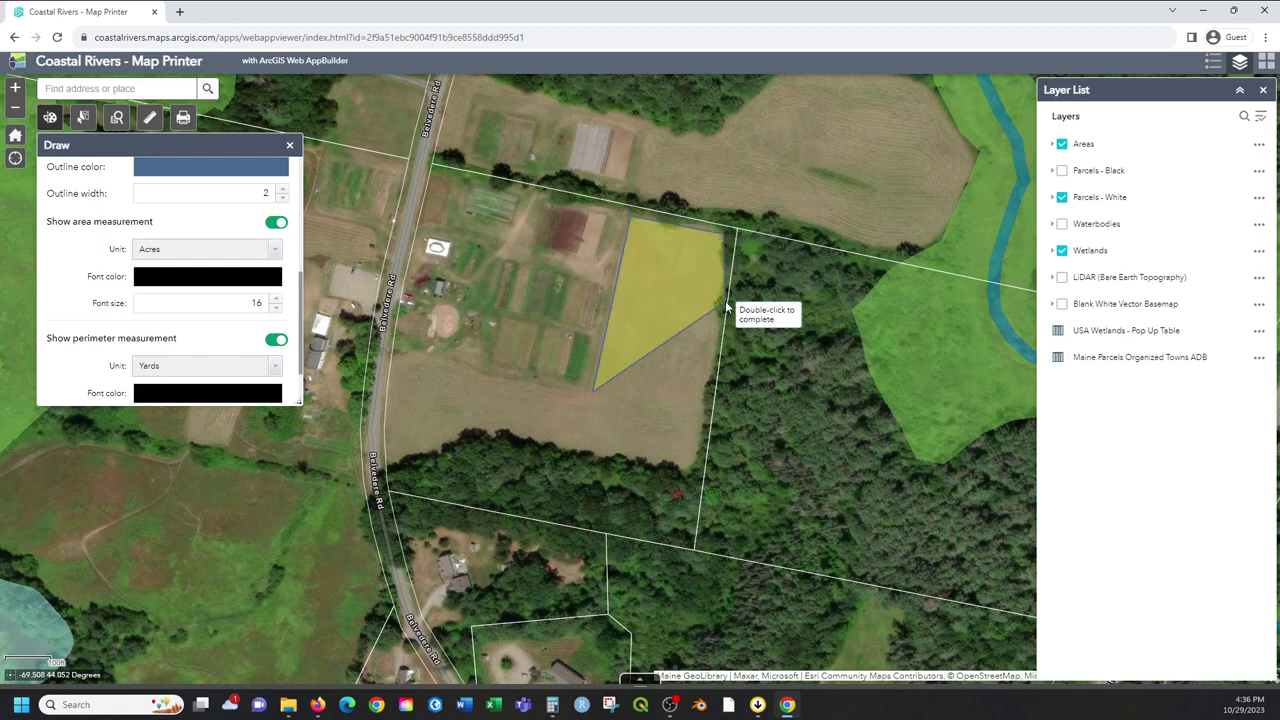
pyautogui.click(688, 472)
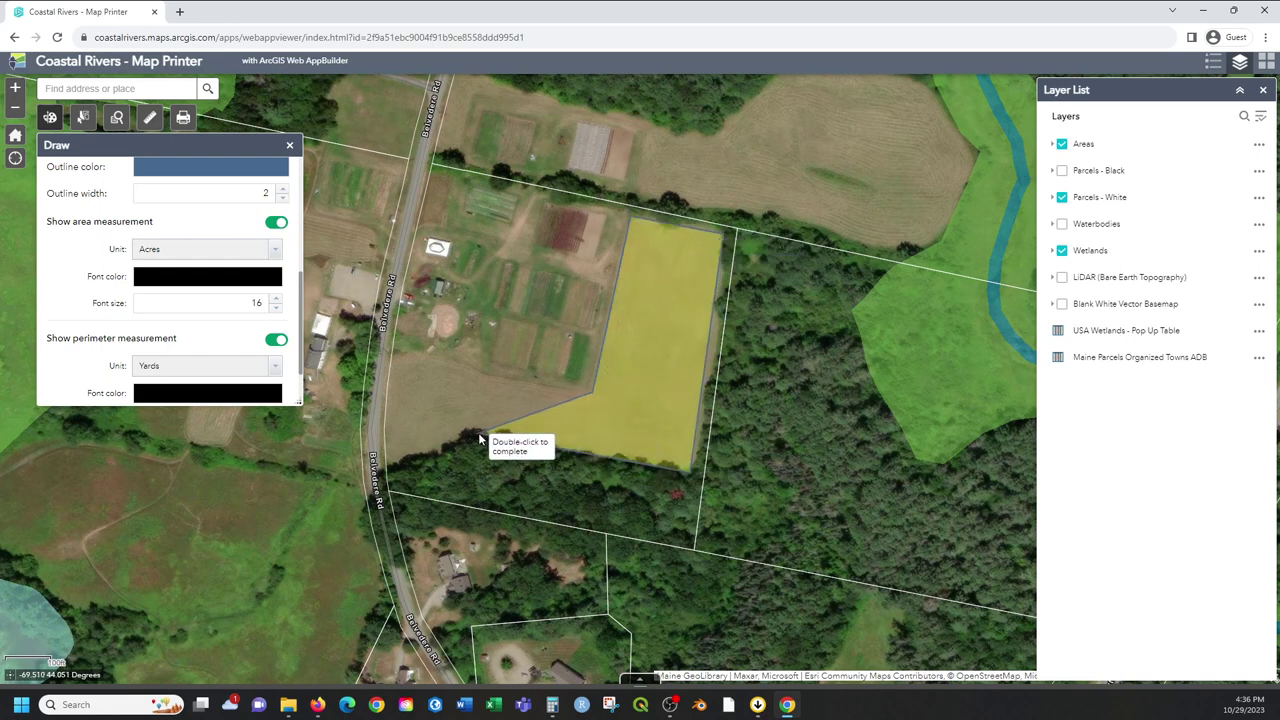
pyautogui.click(386, 462)
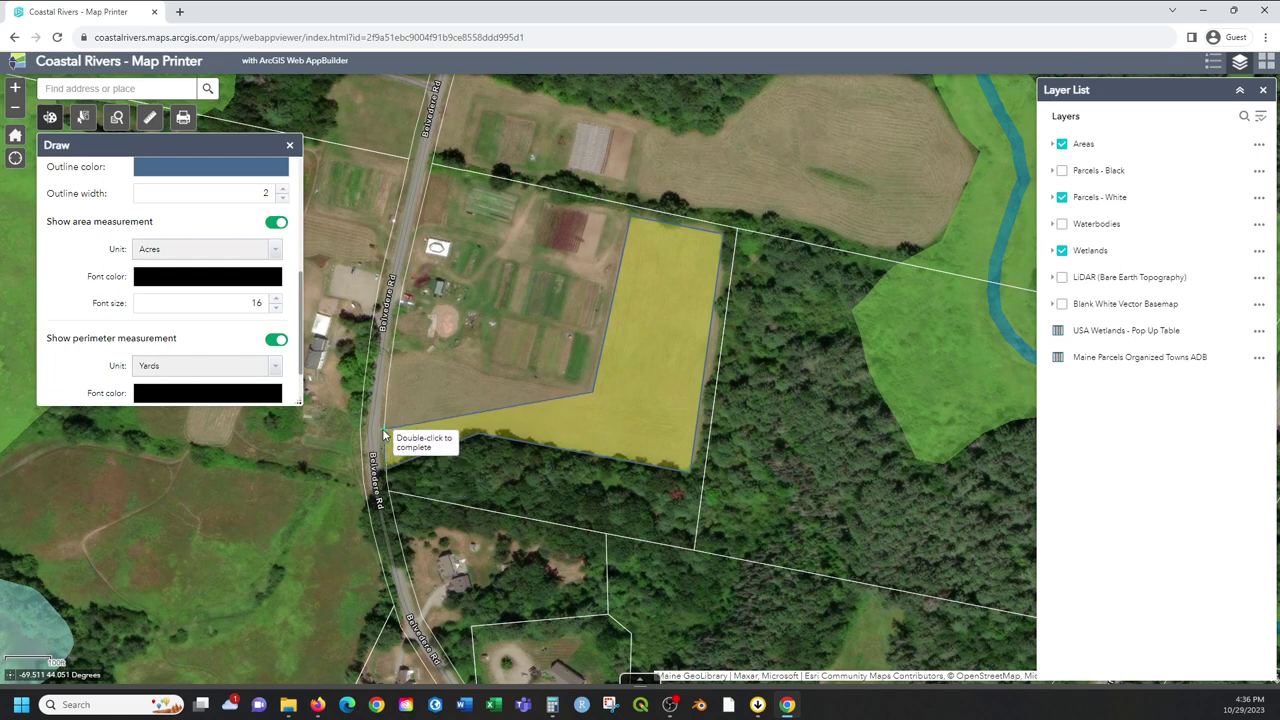
pyautogui.click(394, 356)
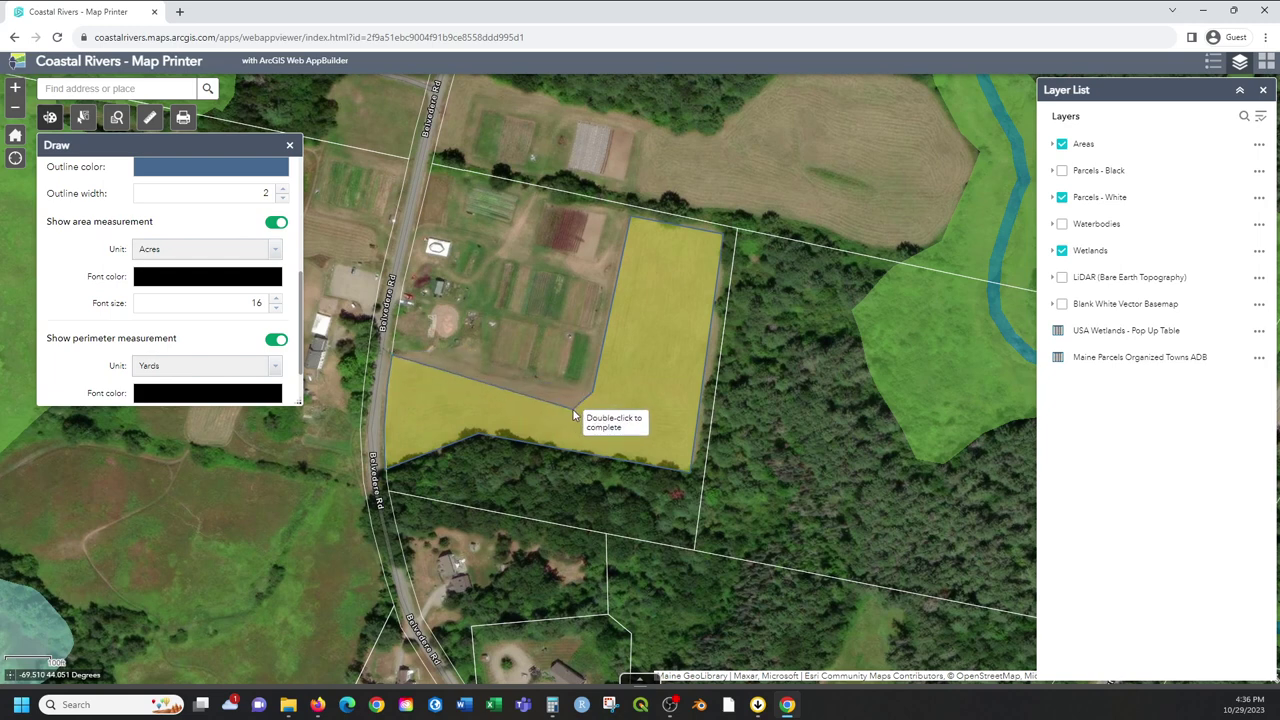
pyautogui.doubleClick(483, 378)
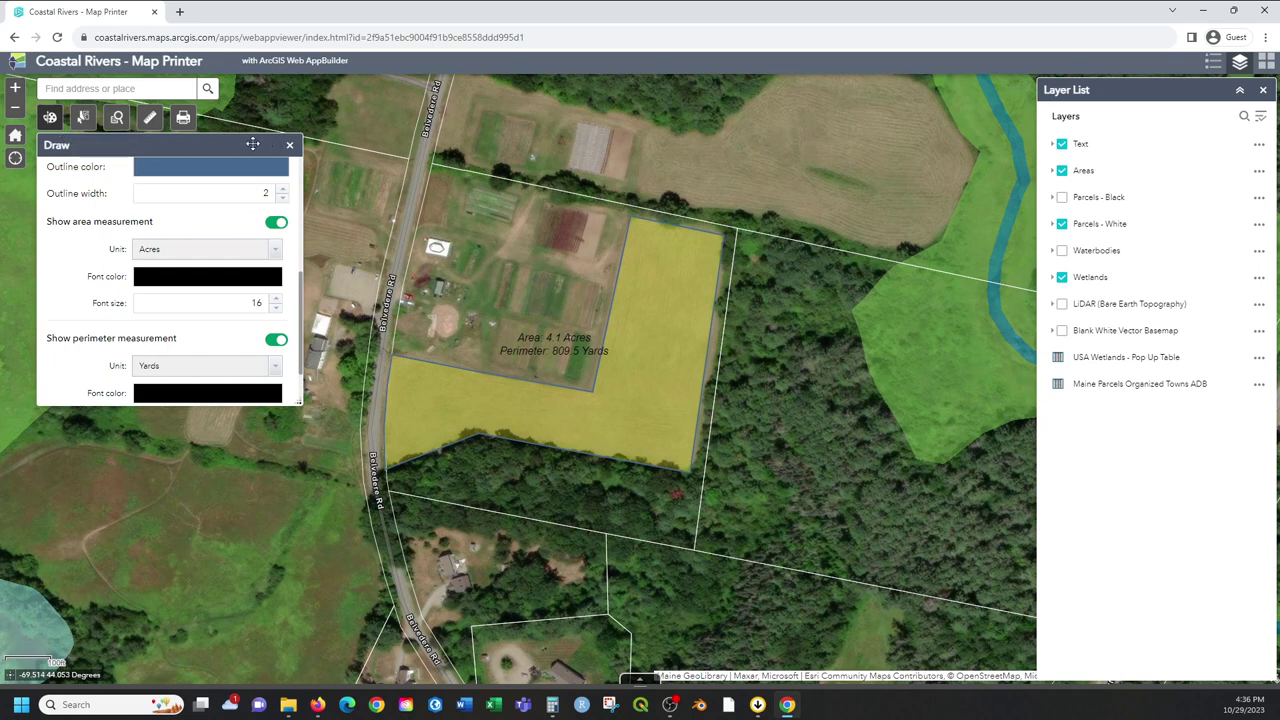
# Start a point drawing and browse the Basic symbols, selecting the plain circle as the point symbol.
pyautogui.moveTo(302, 260); pyautogui.dragTo(309, 234)
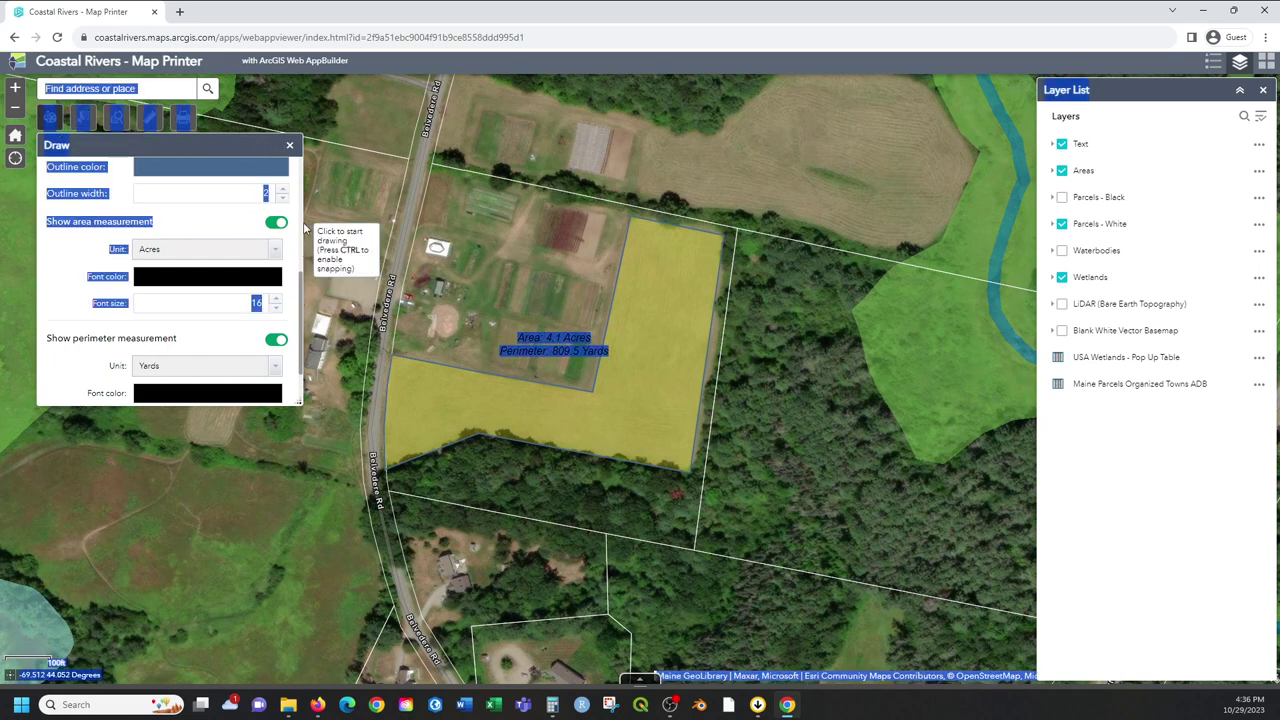
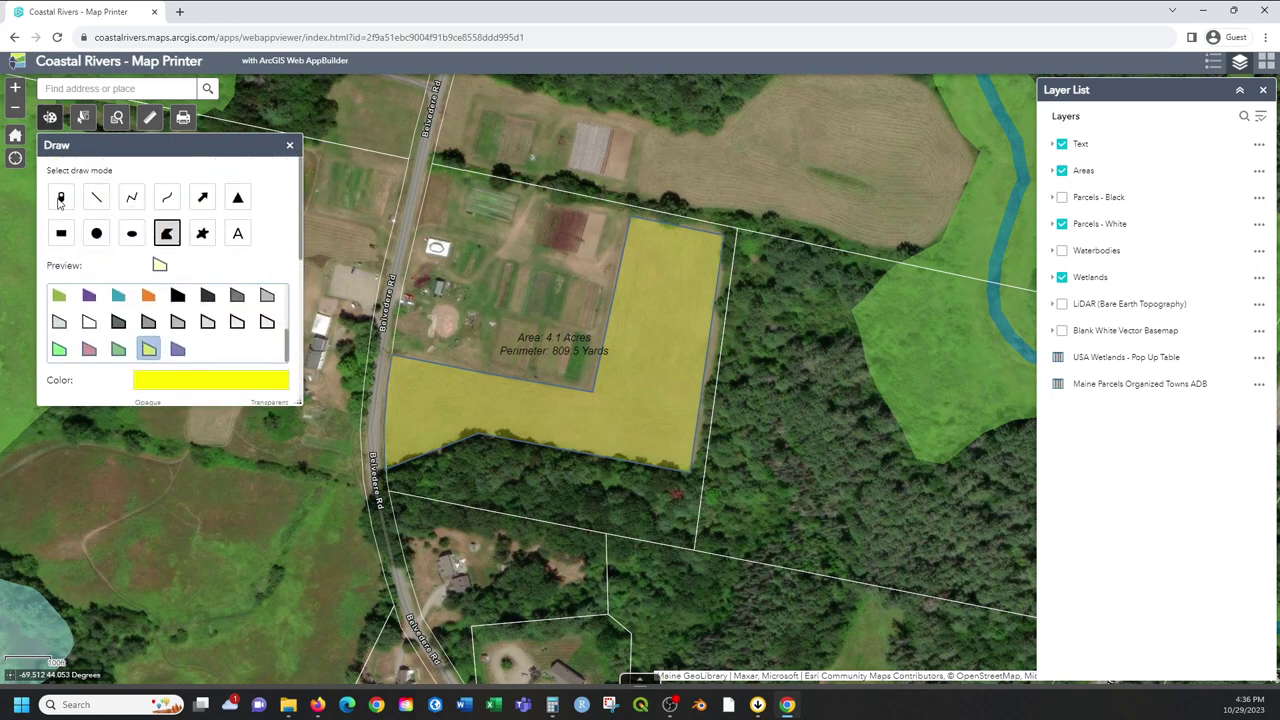
pyautogui.click(60, 199)
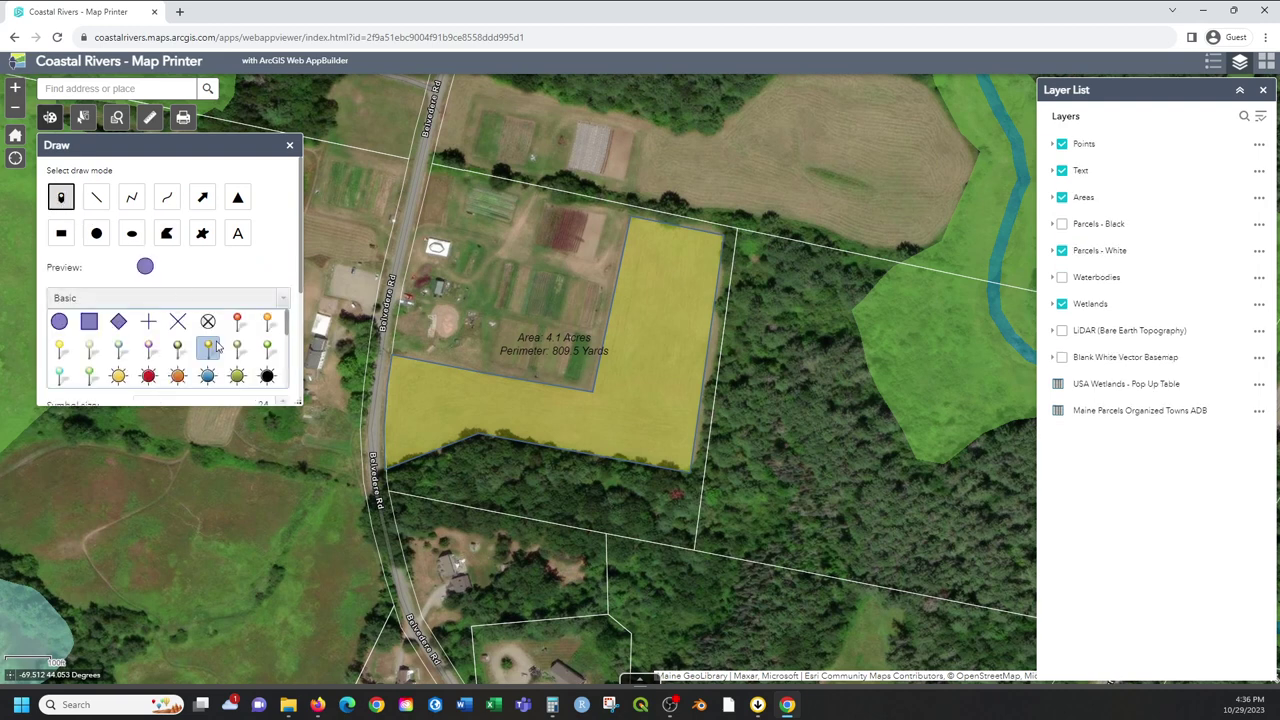
pyautogui.scroll(-5, 217, 344)
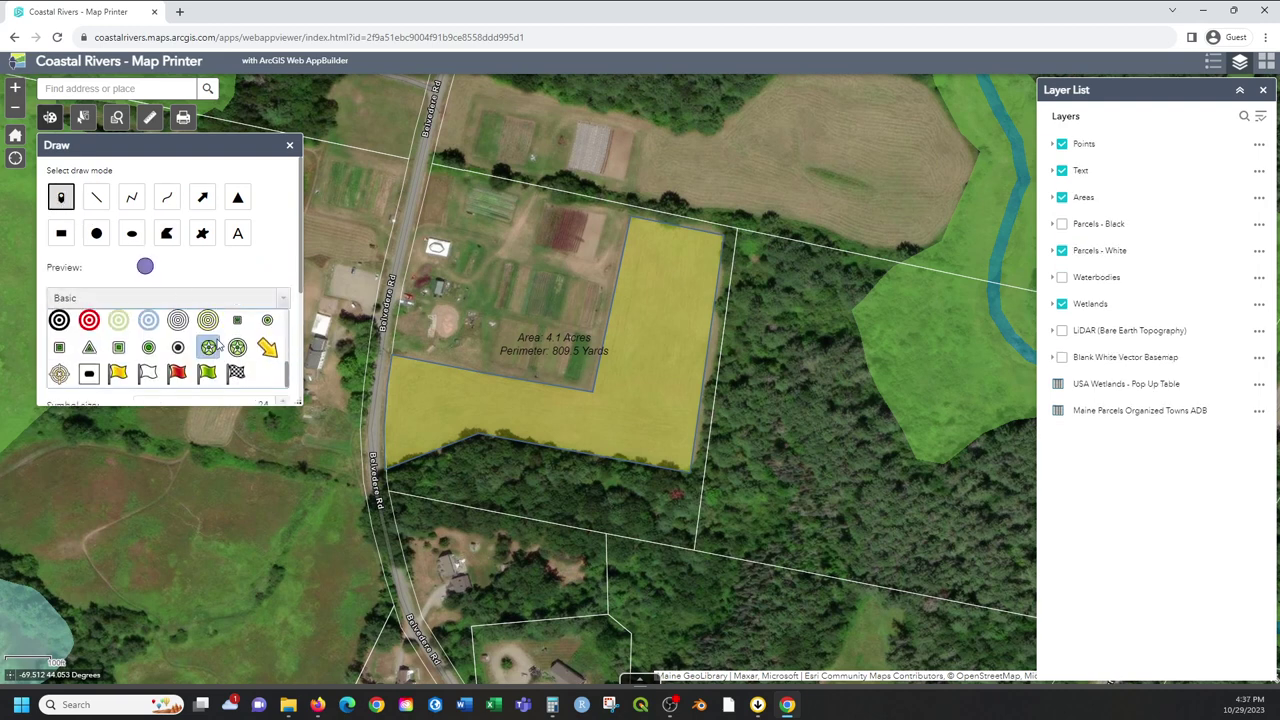
pyautogui.scroll(5, 217, 344)
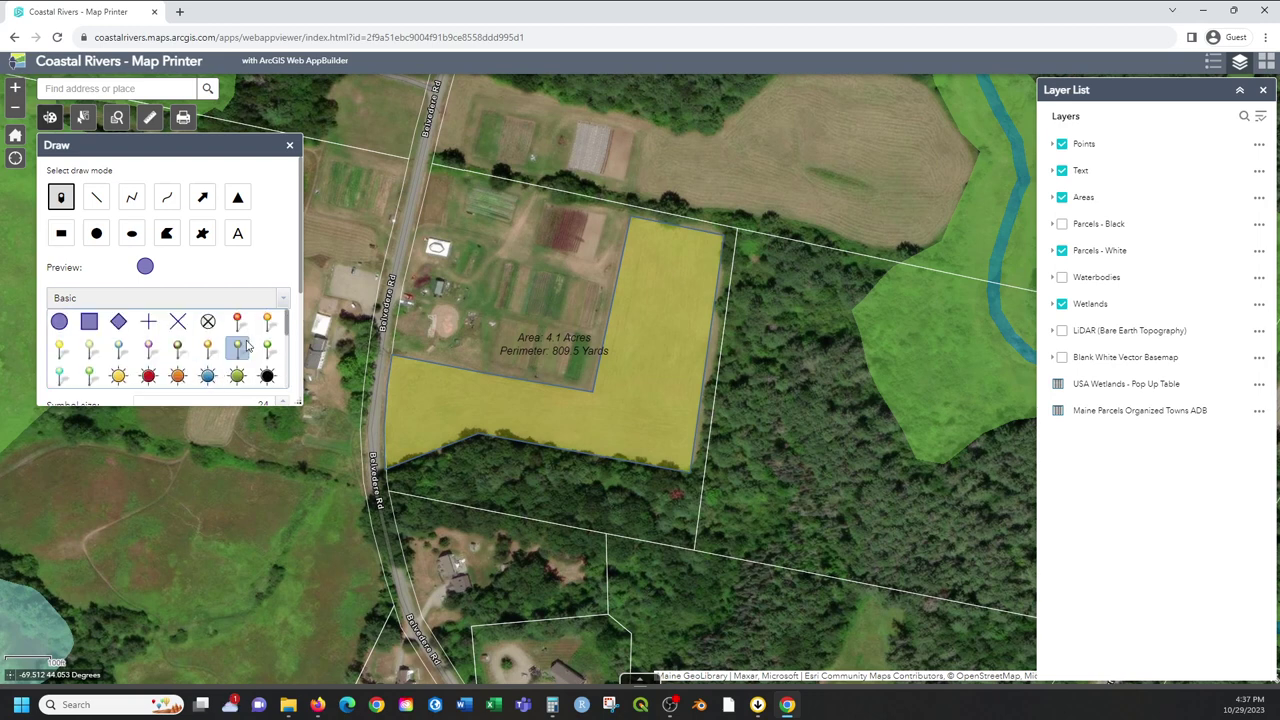
pyautogui.scroll(-5, 258, 345)
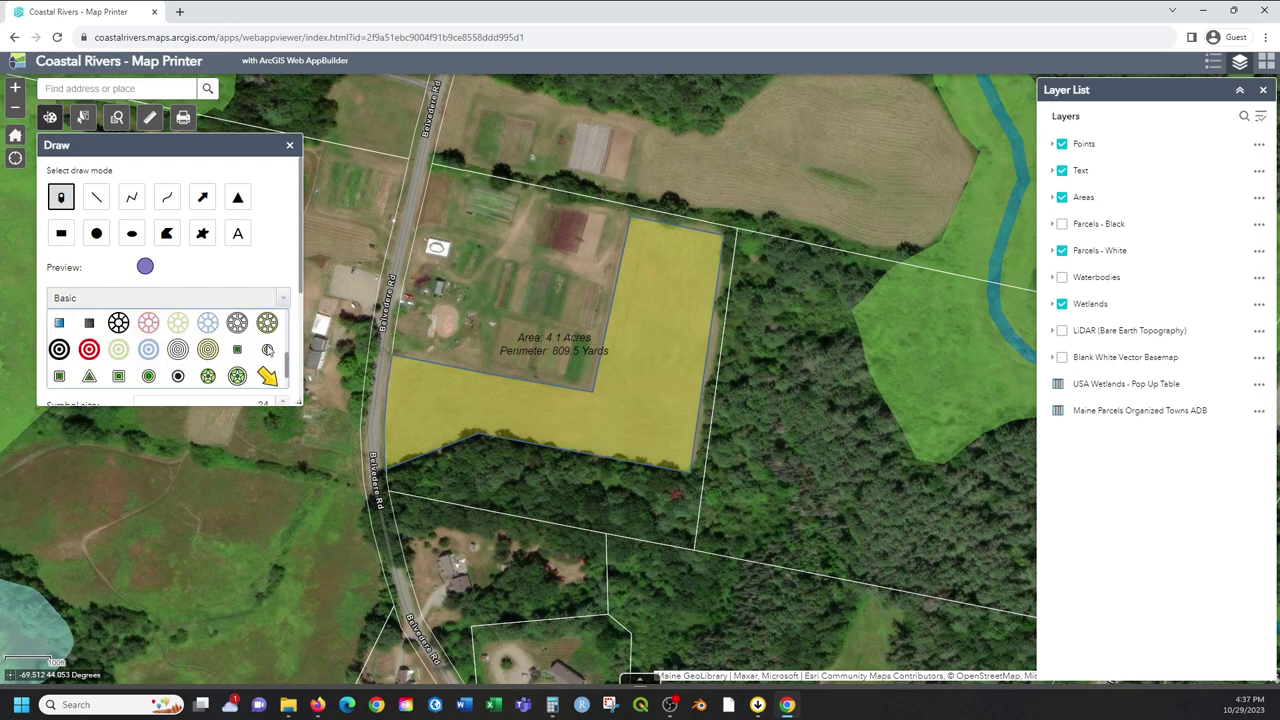
pyautogui.scroll(5, 263, 368)
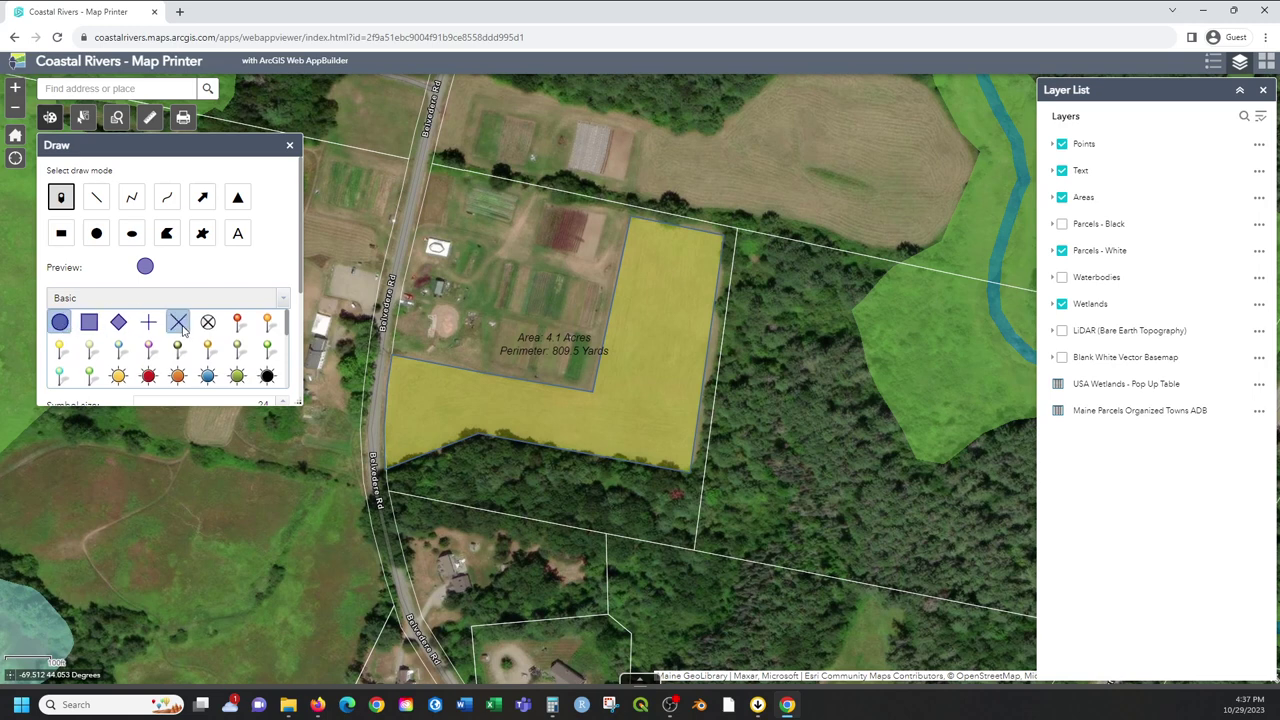
pyautogui.scroll(-2, 288, 272)
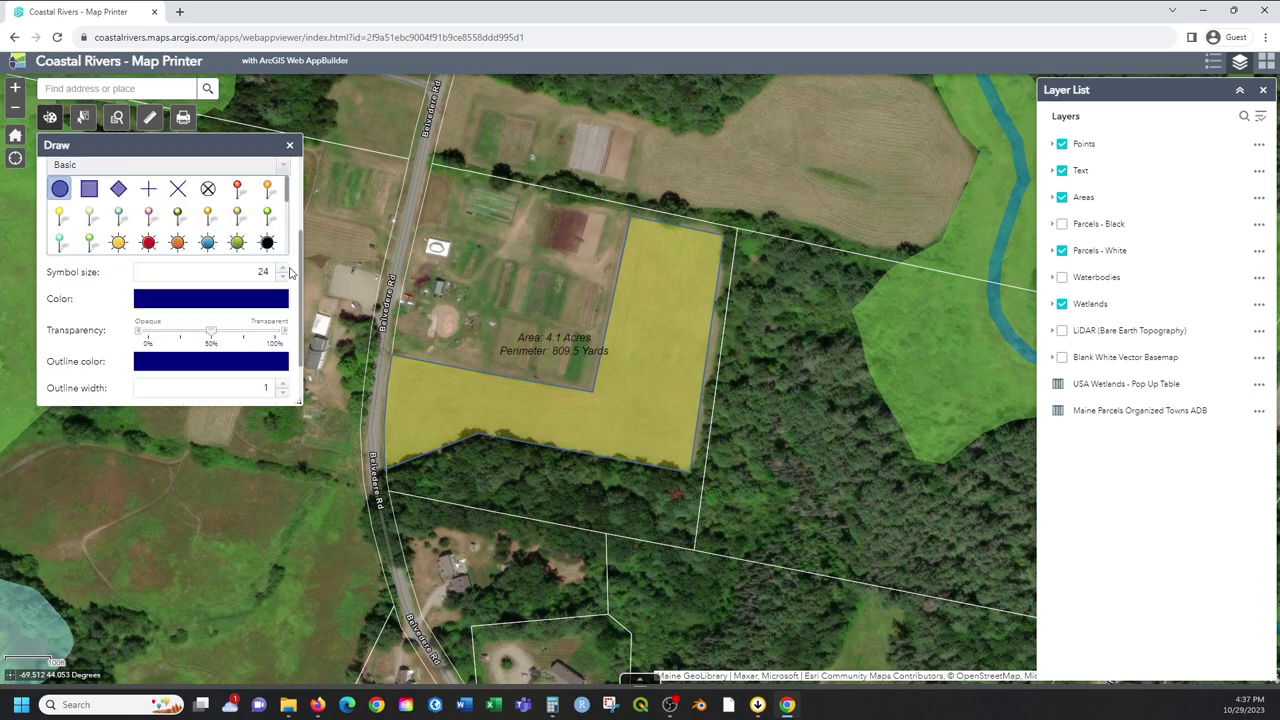
# Set the circle's fill color to turquoise #53cfcb and place the point on the bare round patch beside Belvedere Rd, north of the yellow polygon.
pyautogui.click(211, 305)
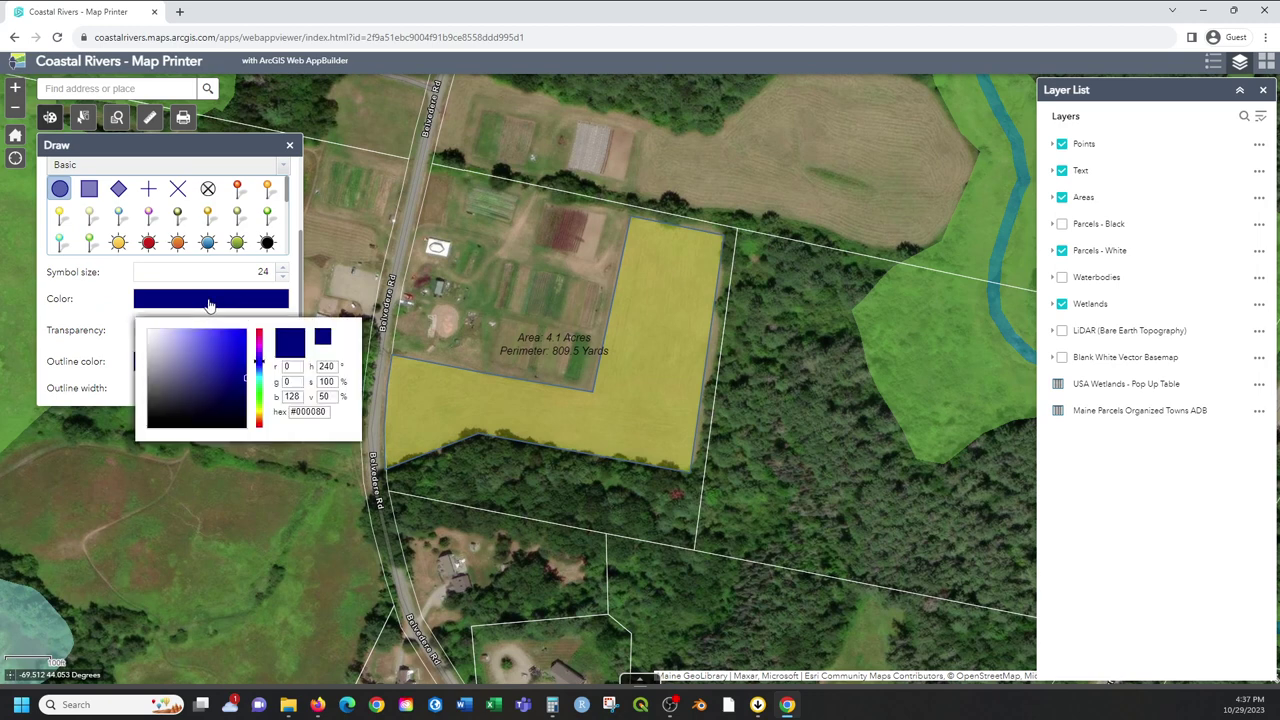
pyautogui.click(258, 374)
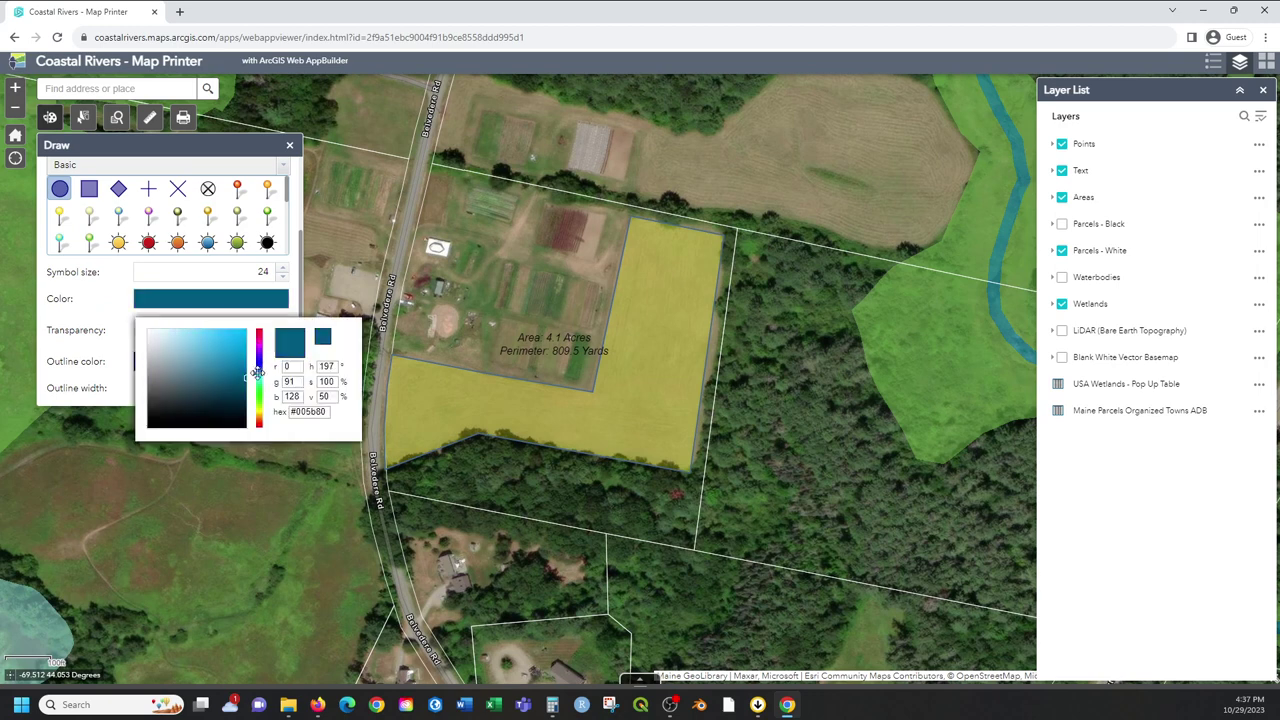
pyautogui.moveTo(258, 374); pyautogui.dragTo(258, 380)
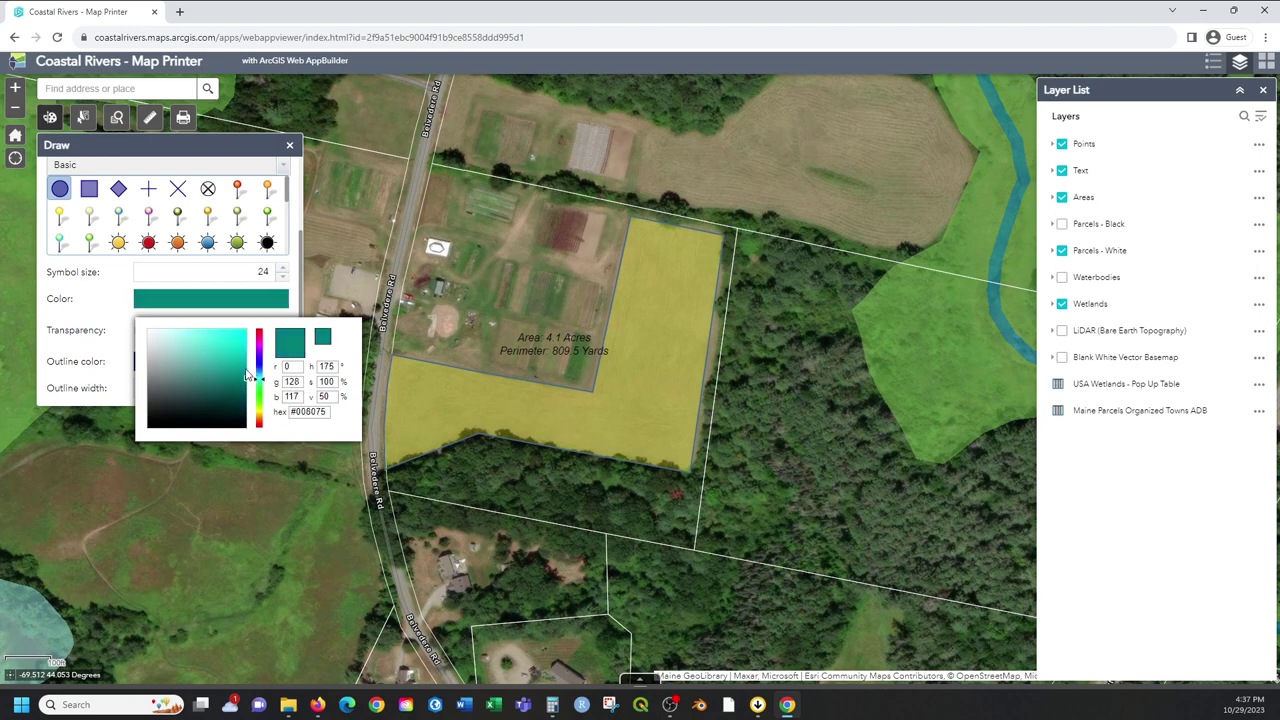
pyautogui.click(218, 343)
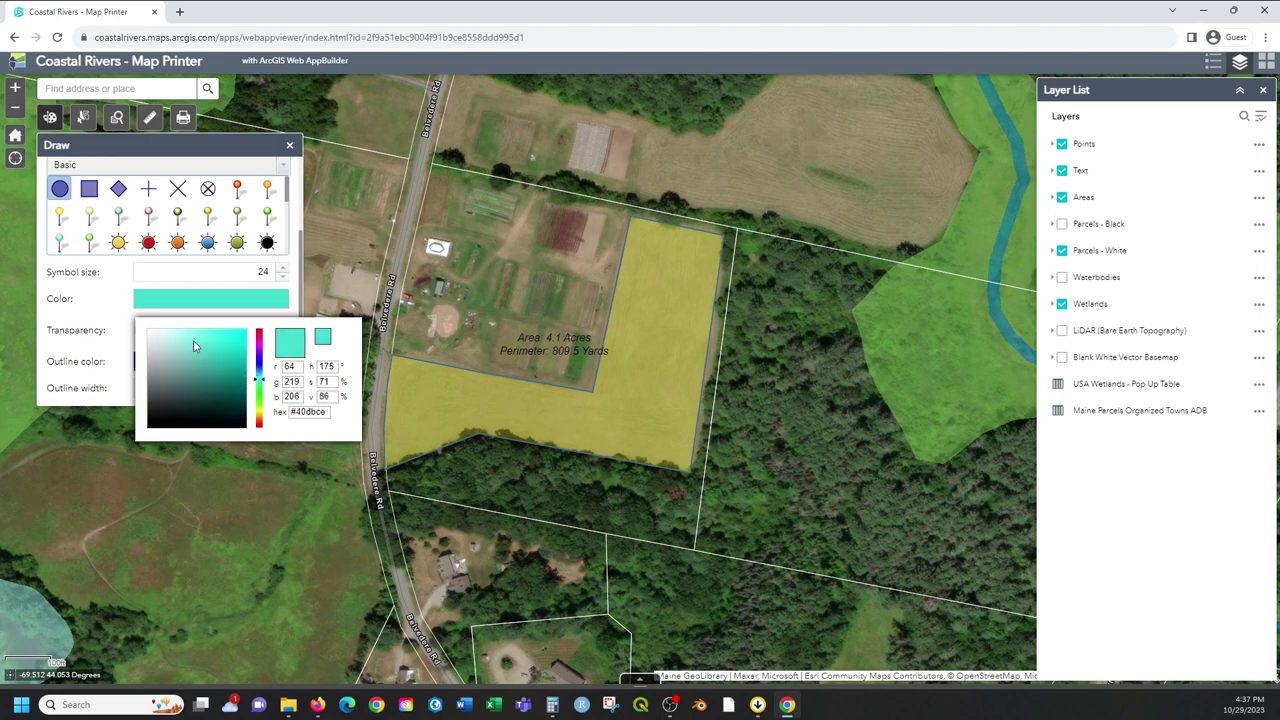
pyautogui.click(226, 346)
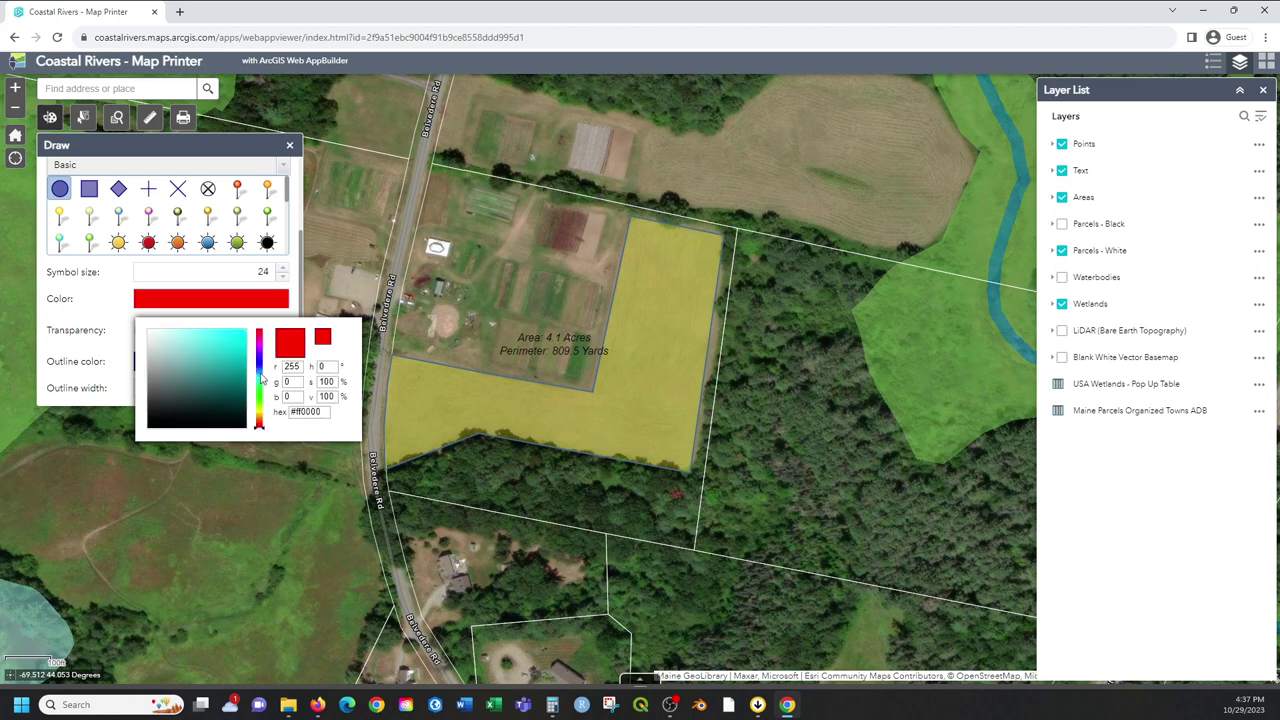
pyautogui.moveTo(260, 383)
pyautogui.mouseDown()
pyautogui.moveTo(272, 428)
pyautogui.moveTo(258, 377)
pyautogui.mouseUp()
pyautogui.click(206, 346)
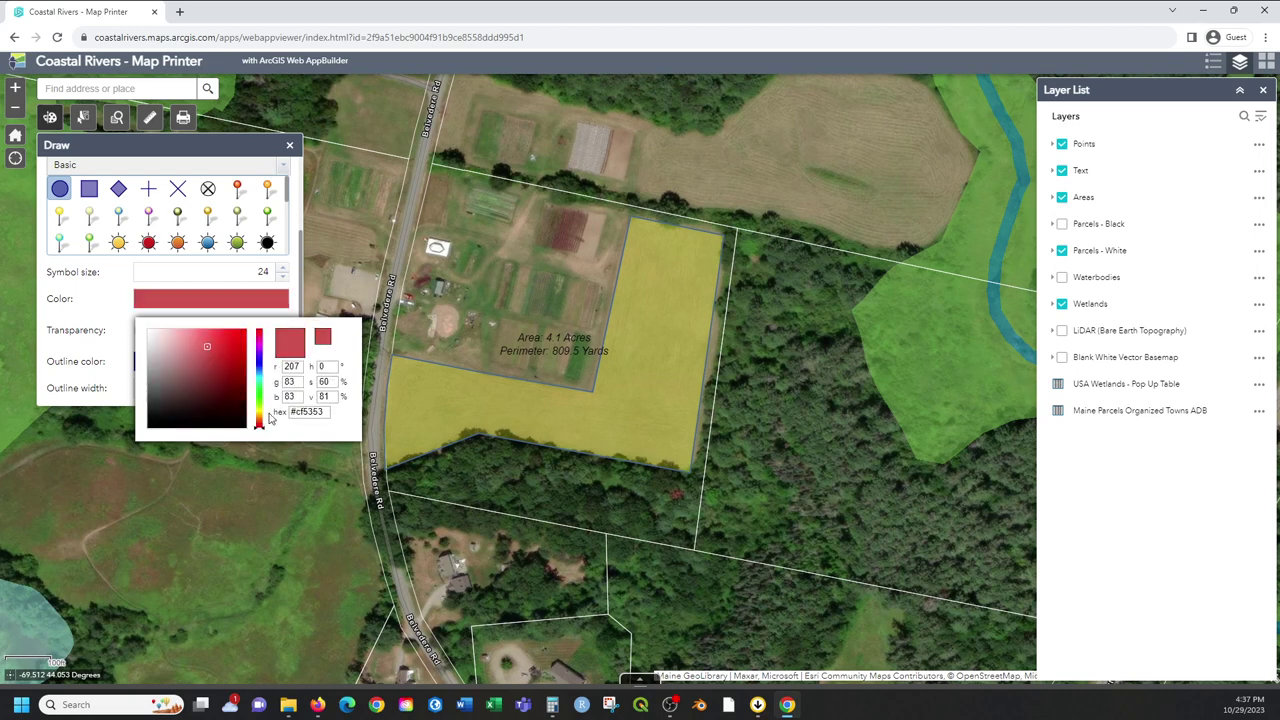
pyautogui.moveTo(259, 425); pyautogui.dragTo(259, 376)
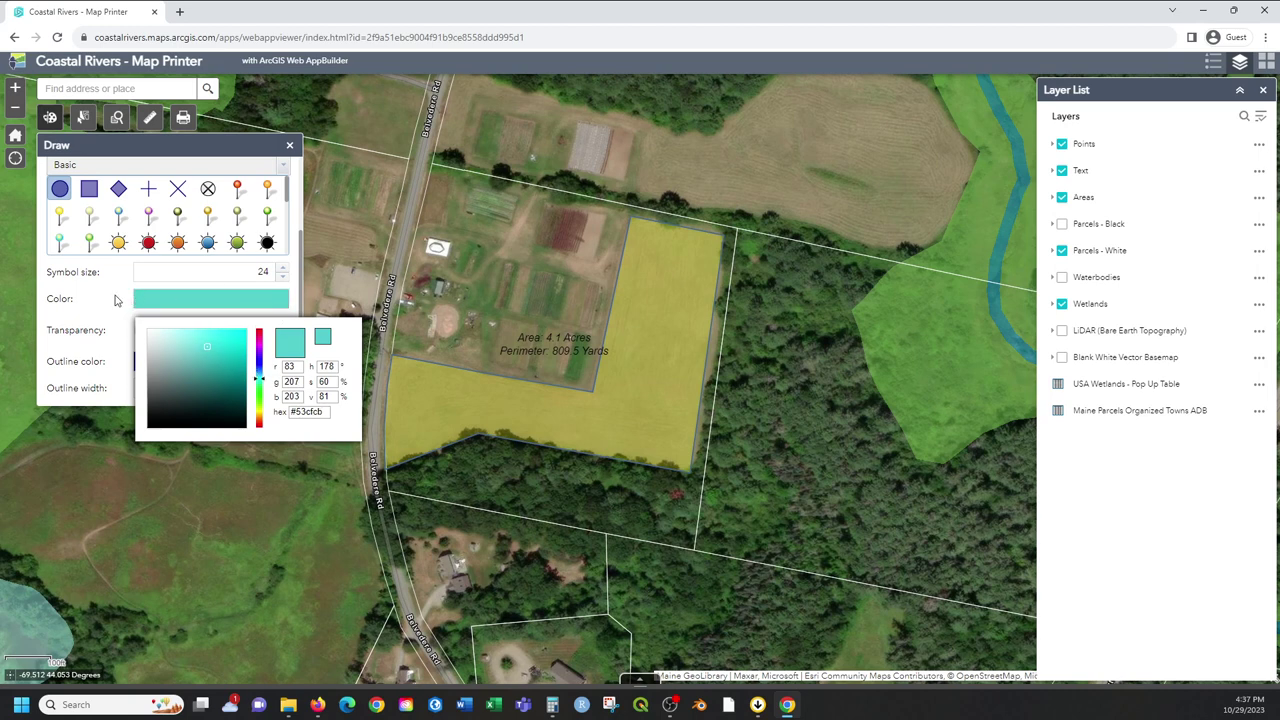
pyautogui.click(120, 301)
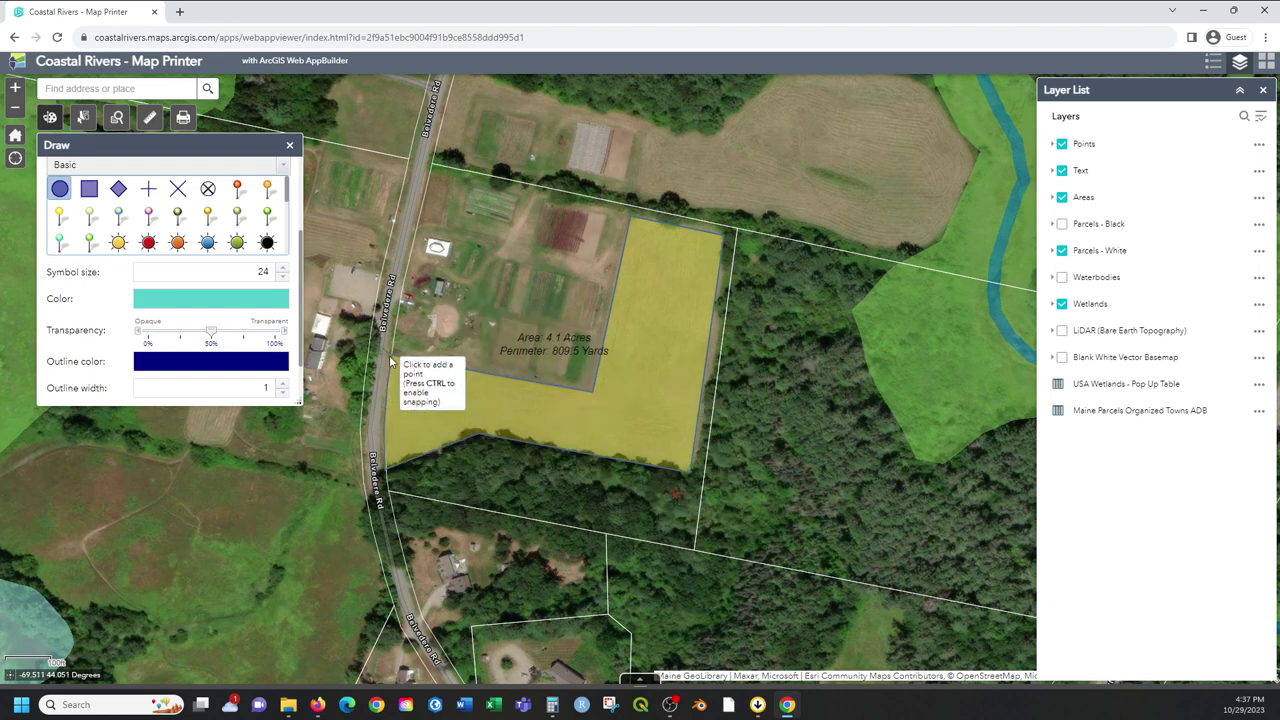
pyautogui.click(439, 317)
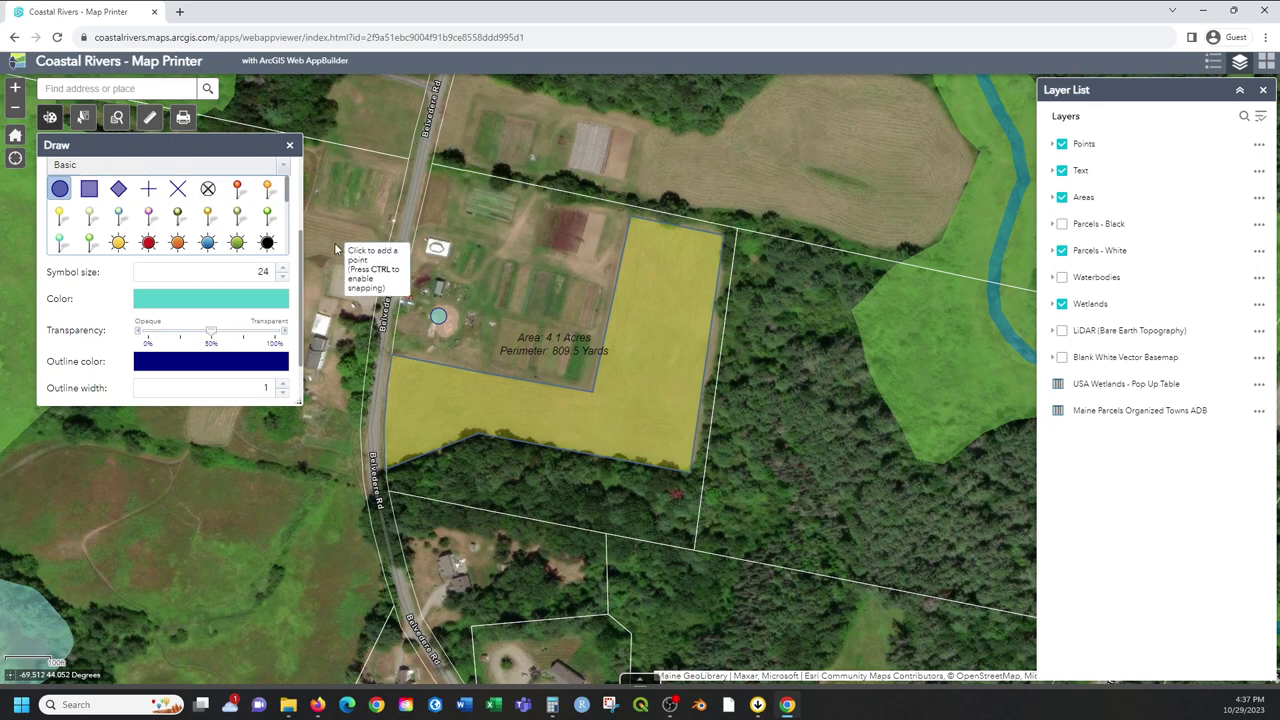
# Start a text label reading "Parking Area" and set its font color to bright blue.
pyautogui.moveTo(301, 268); pyautogui.dragTo(306, 174)
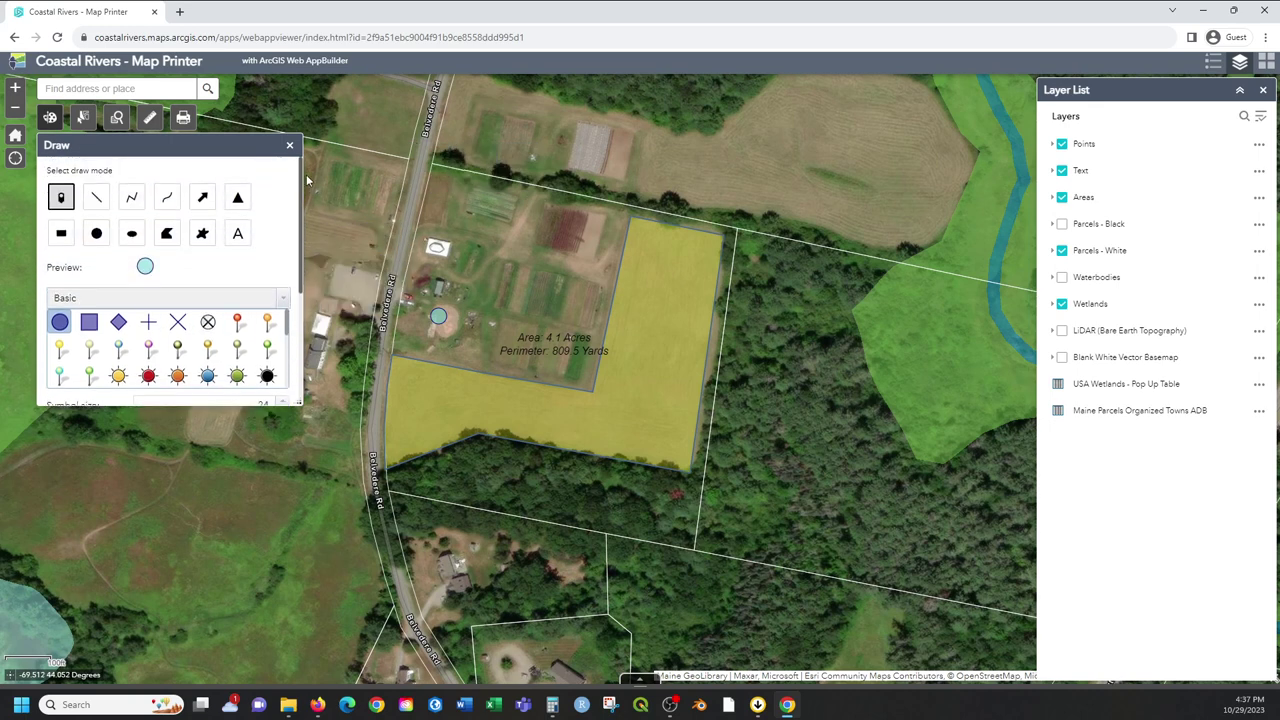
pyautogui.click(239, 236)
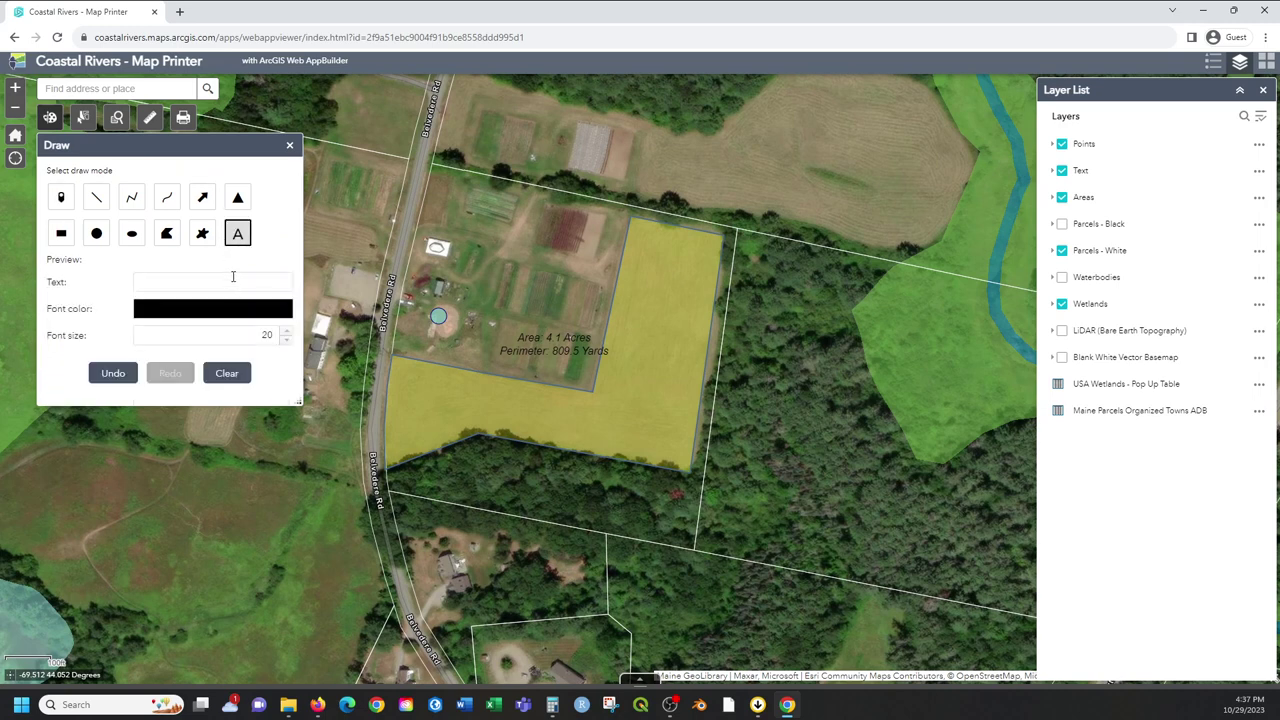
pyautogui.write('Parking Area')
pyautogui.click(247, 309)
pyautogui.moveTo(264, 438); pyautogui.dragTo(262, 381)
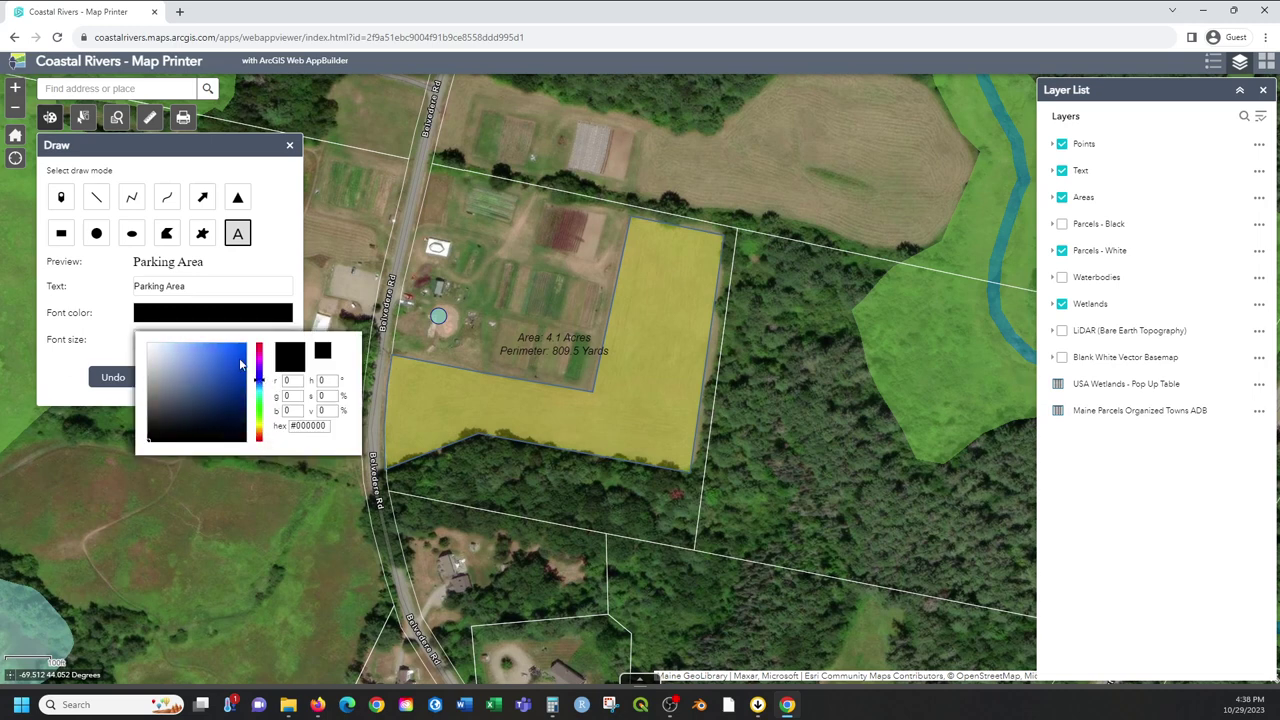
pyautogui.moveTo(145, 441); pyautogui.dragTo(245, 346)
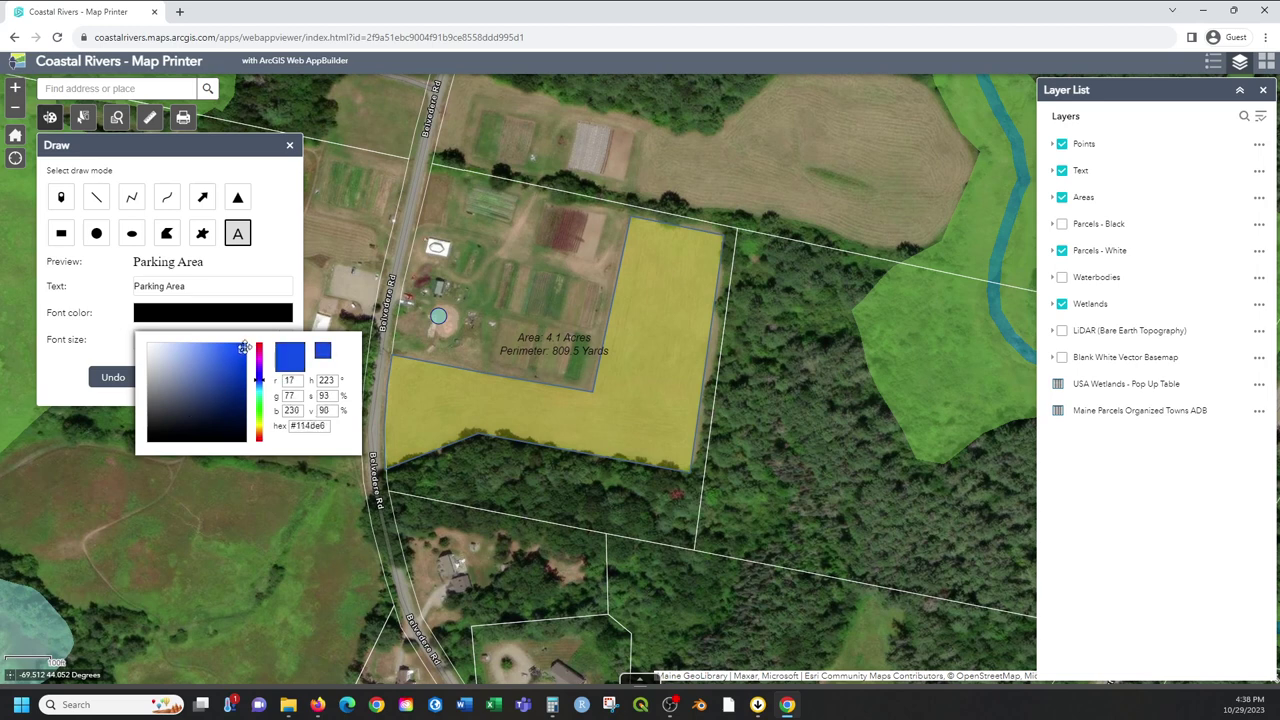
pyautogui.click(287, 246)
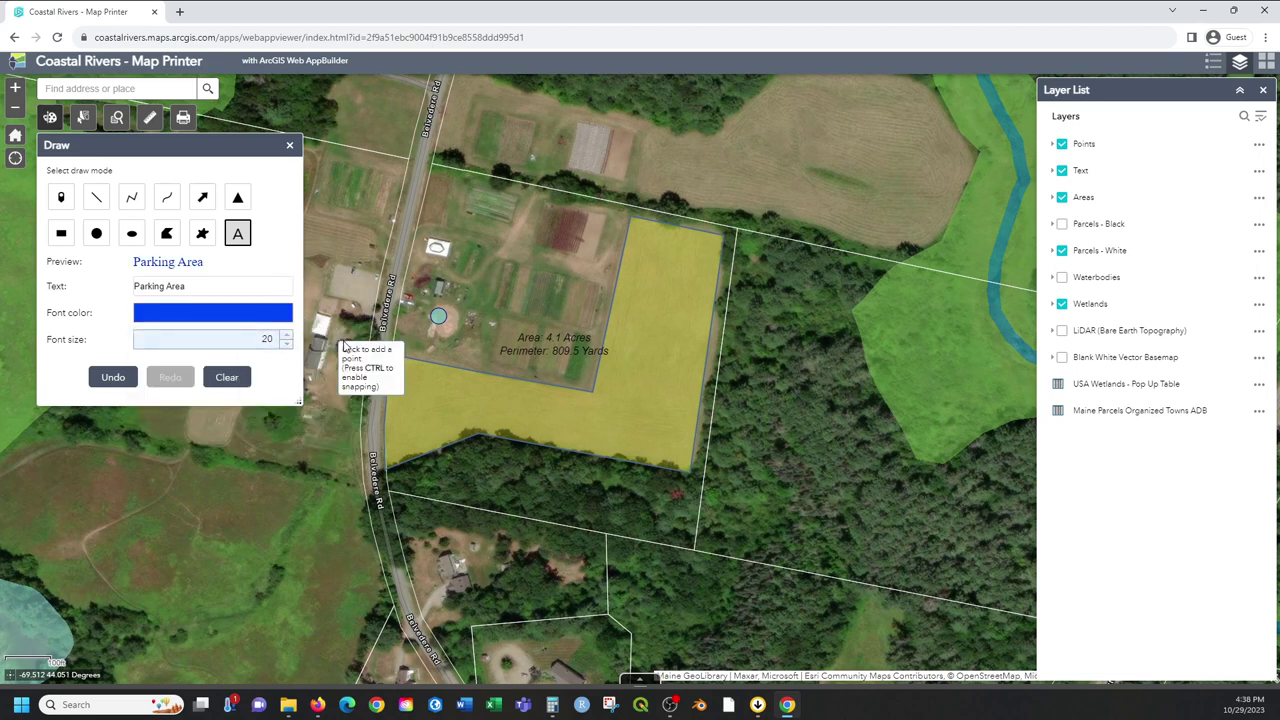
# Place the Parking Area label, undo that placement, place it again just above the turquoise point, and close the drawing tool.
pyautogui.click(408, 281)
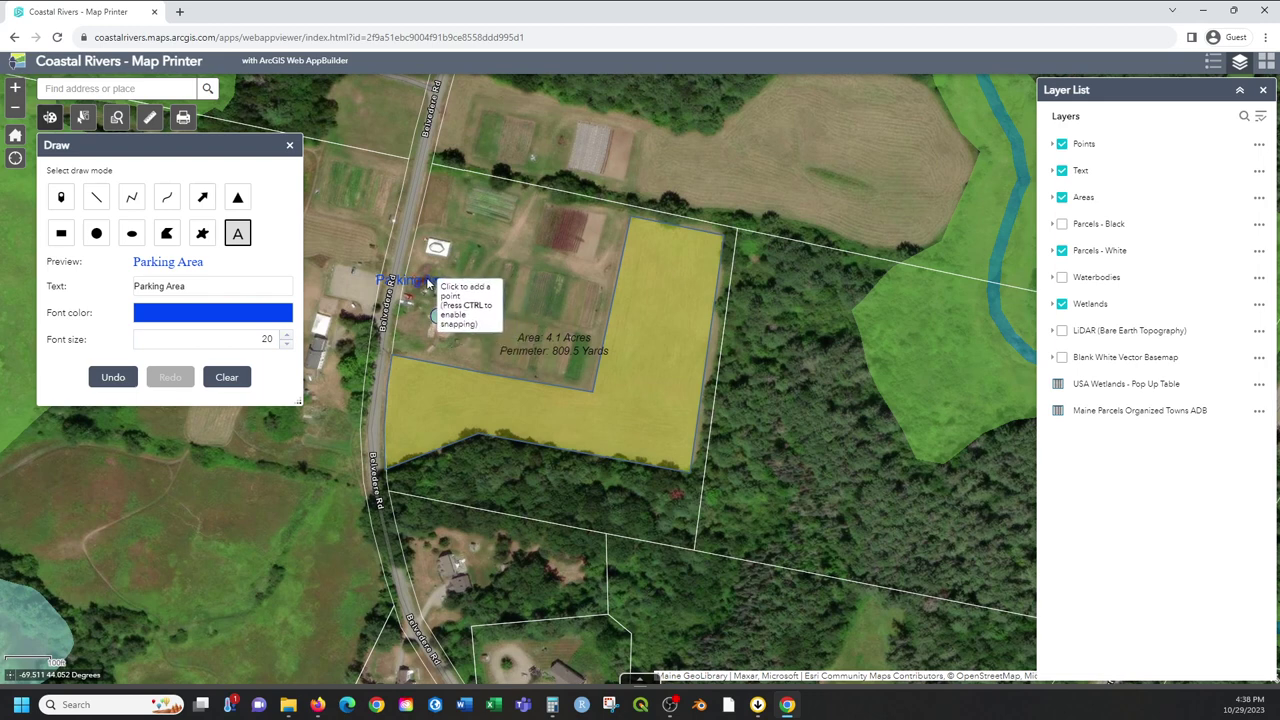
pyautogui.click(115, 378)
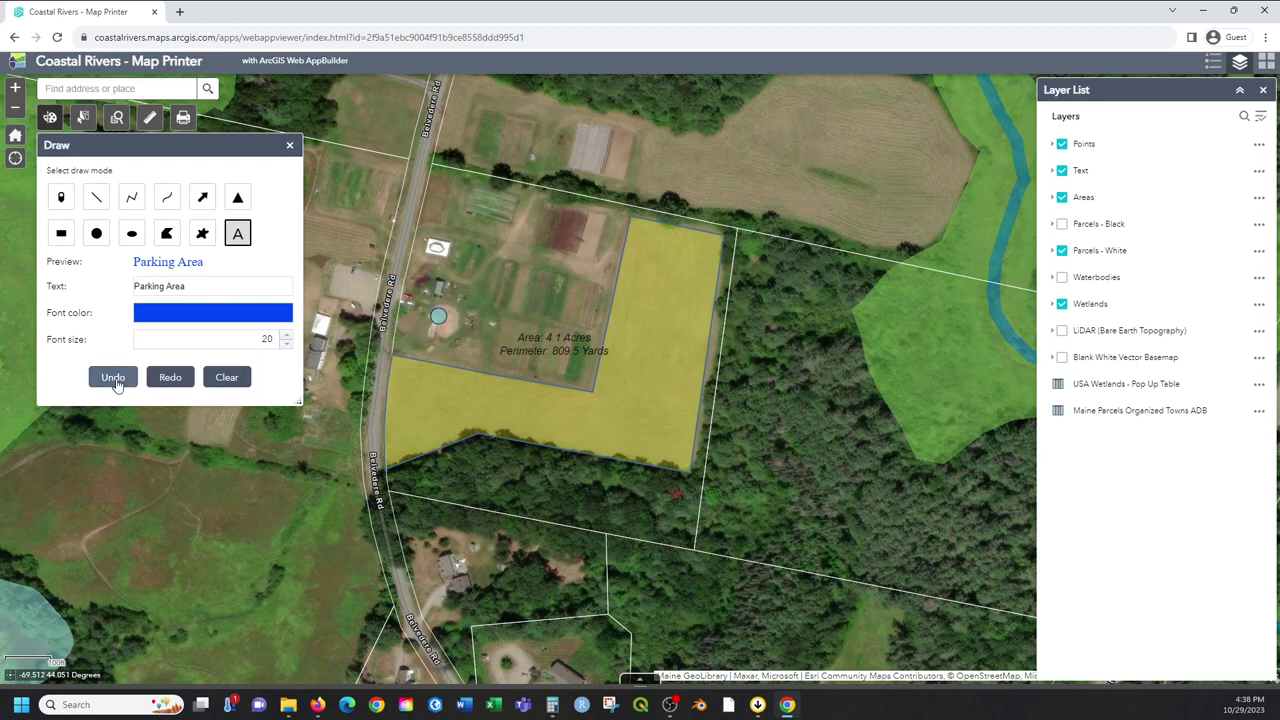
pyautogui.click(455, 292)
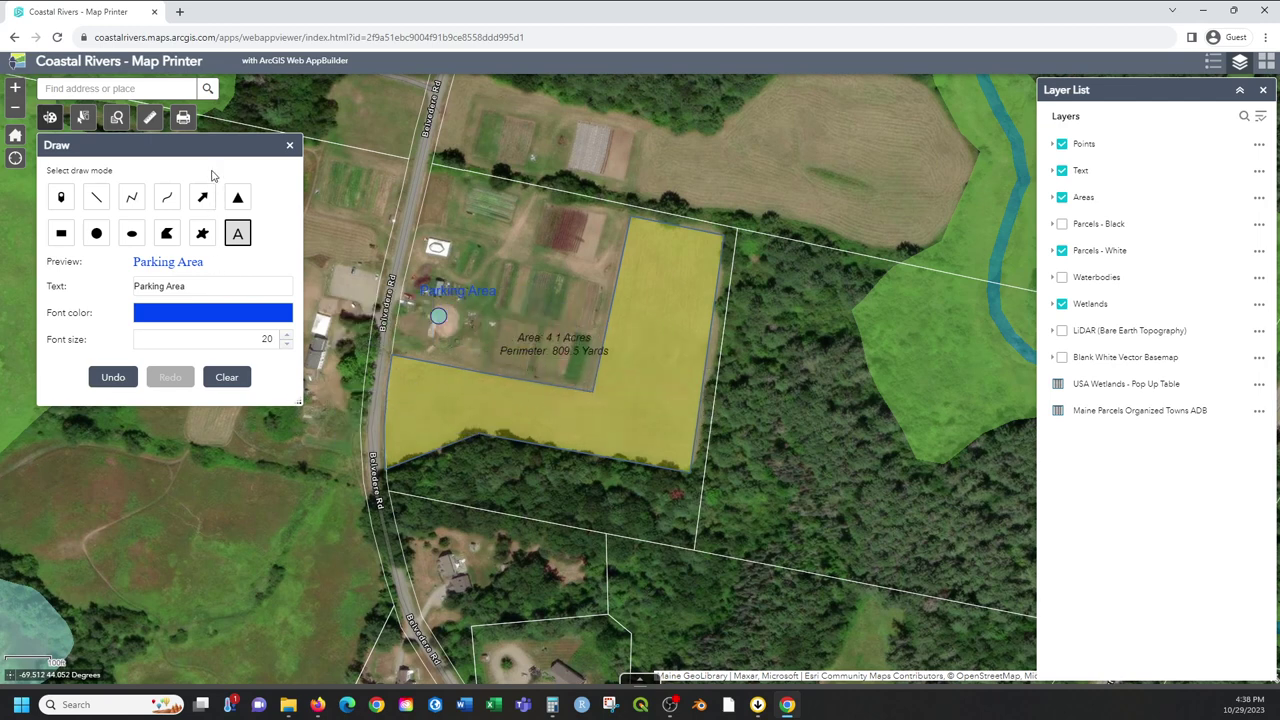
pyautogui.click(290, 146)
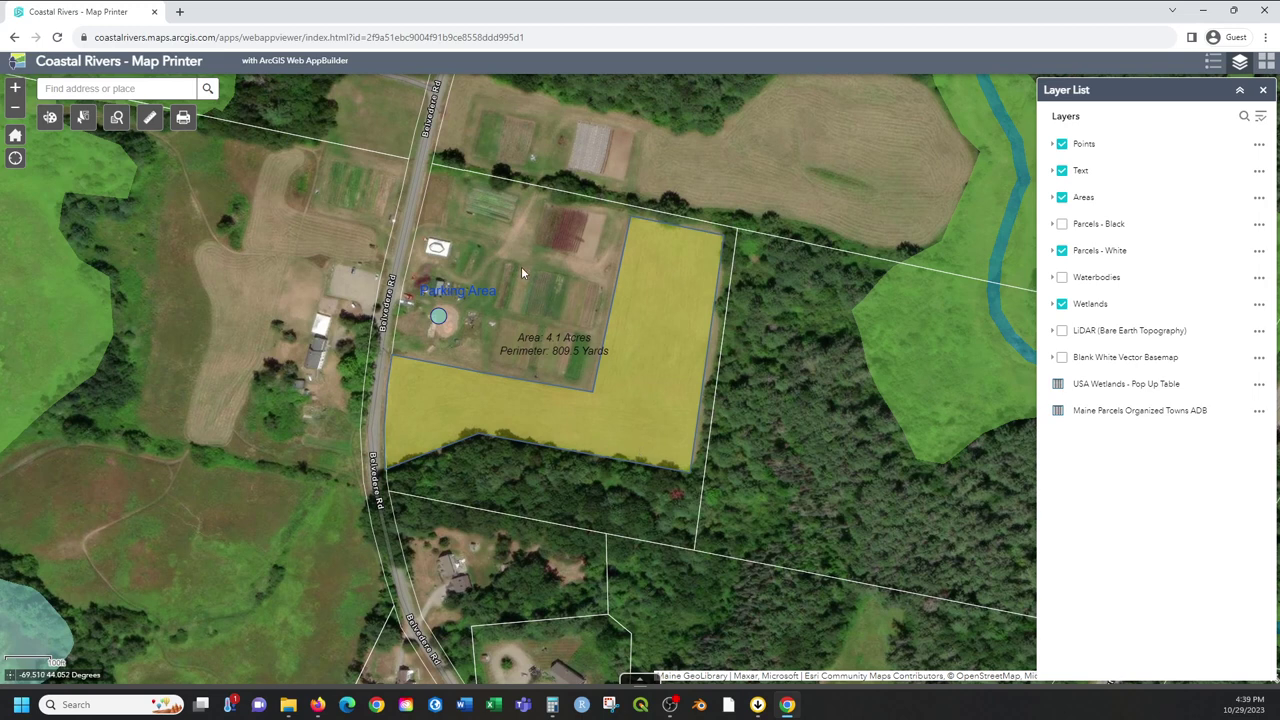
# Set up a print titled "Farming Plans" with the Tabloid ANSI B Landscape layout.
pyautogui.click(183, 119)
pyautogui.tripleClick(296, 180)
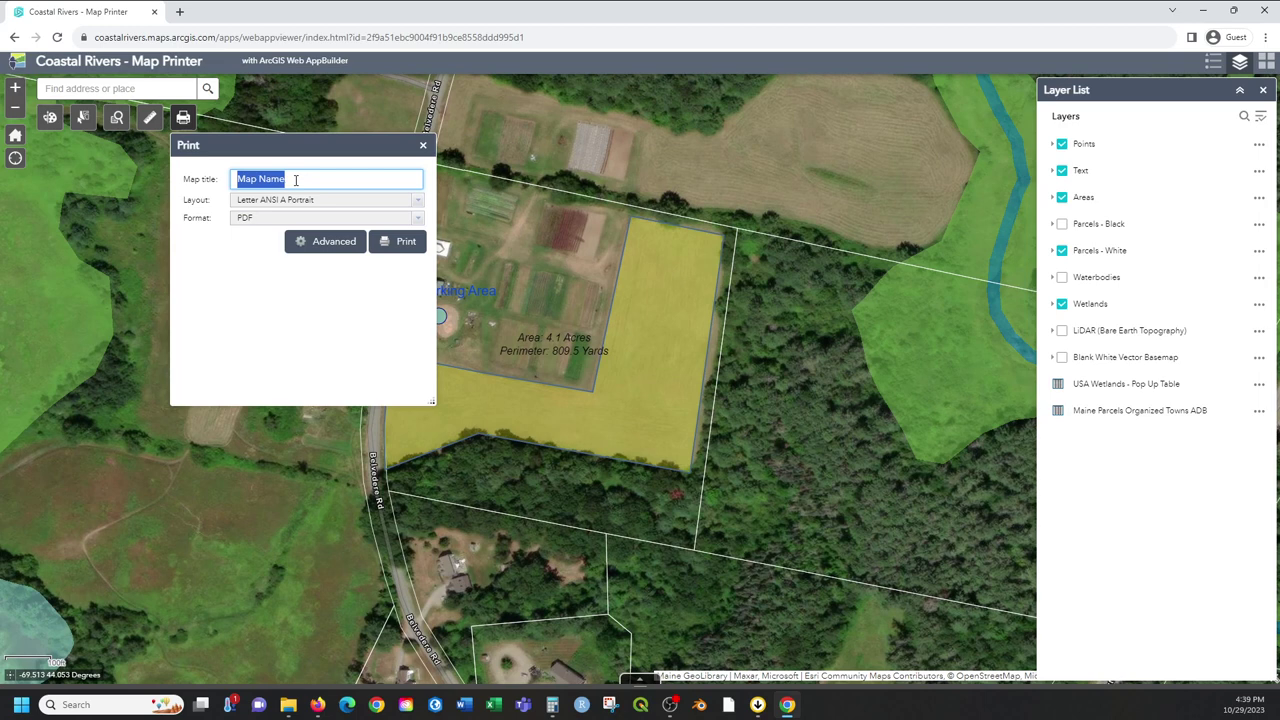
pyautogui.write('Farming Plans')
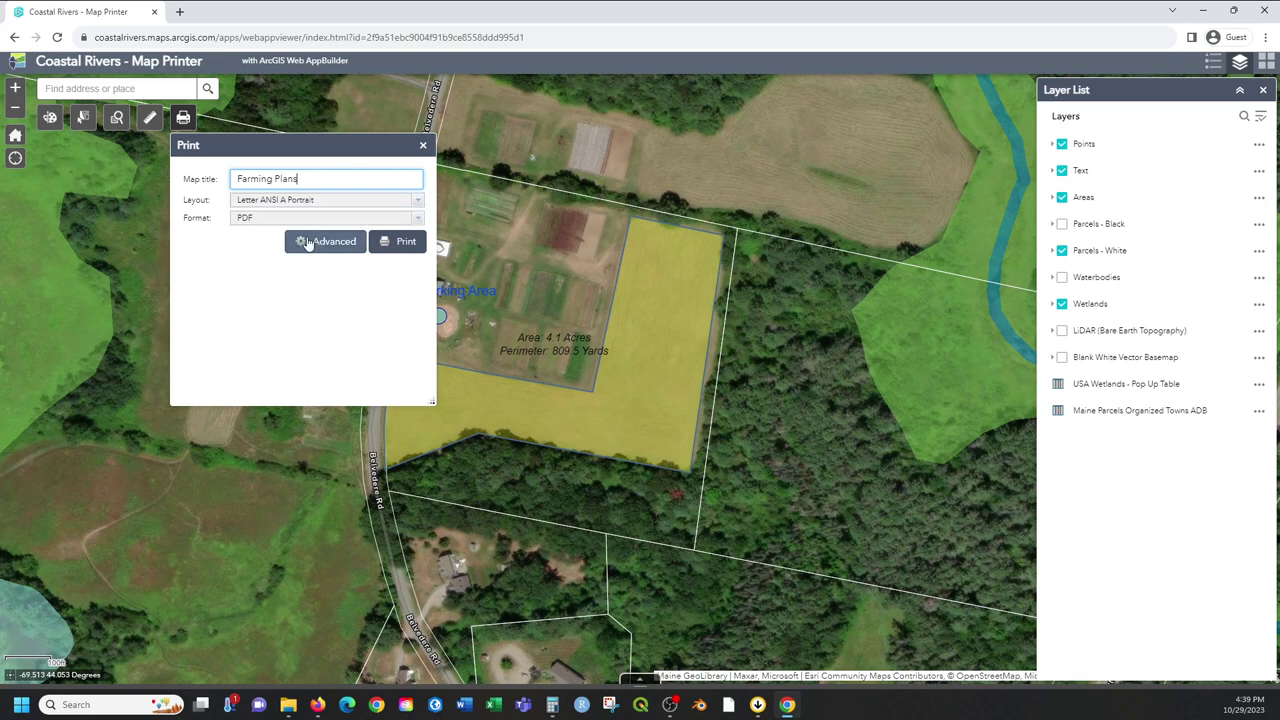
pyautogui.click(418, 203)
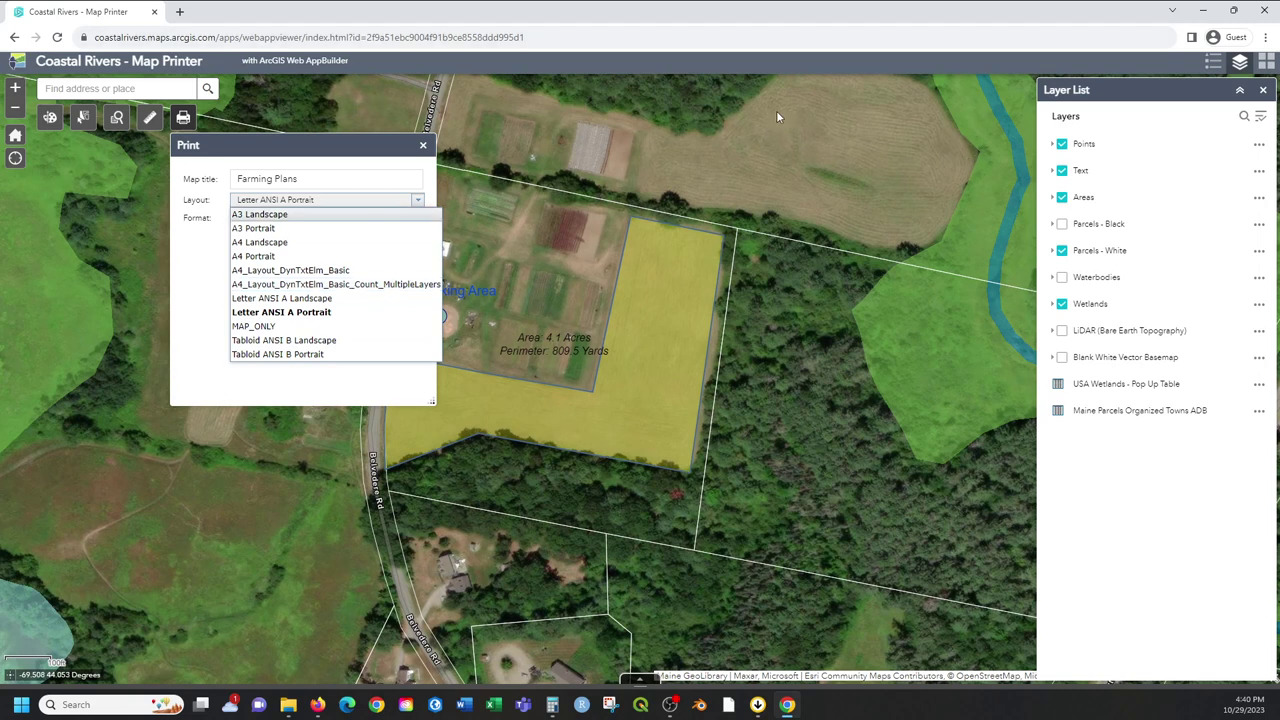
pyautogui.click(307, 344)
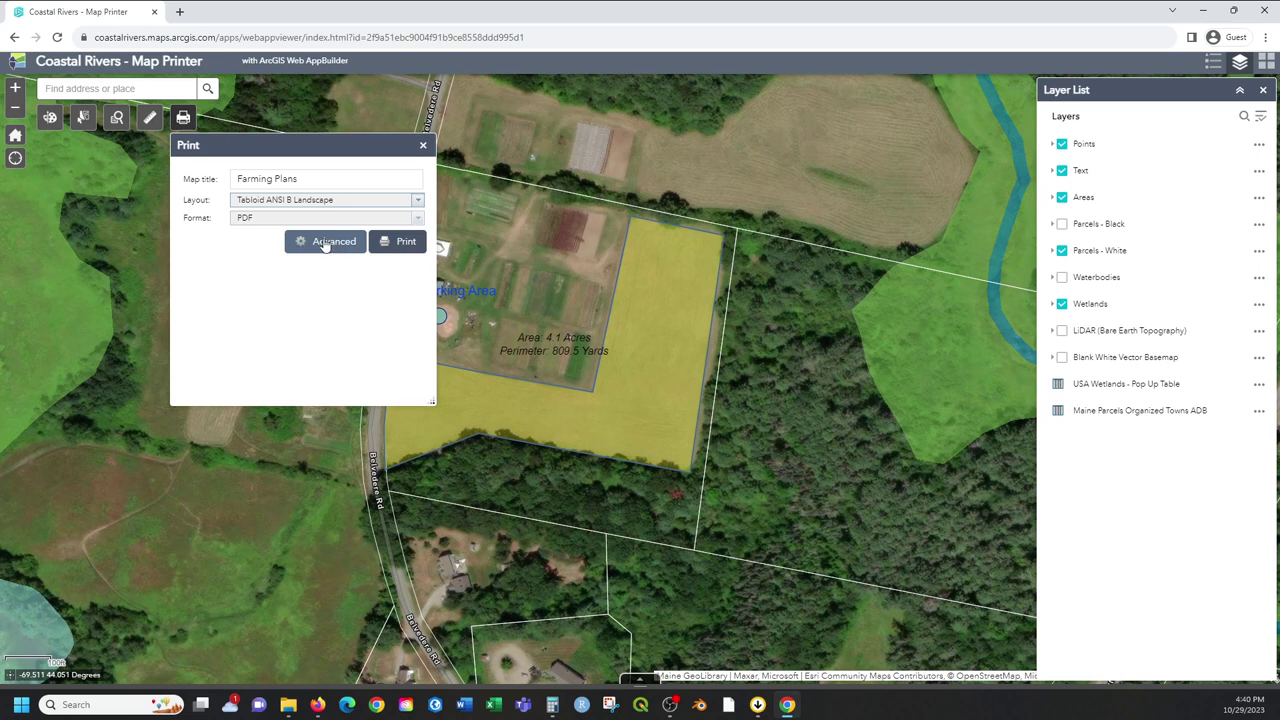
# Set the advanced print options to preserve the map extent.
pyautogui.click(323, 243)
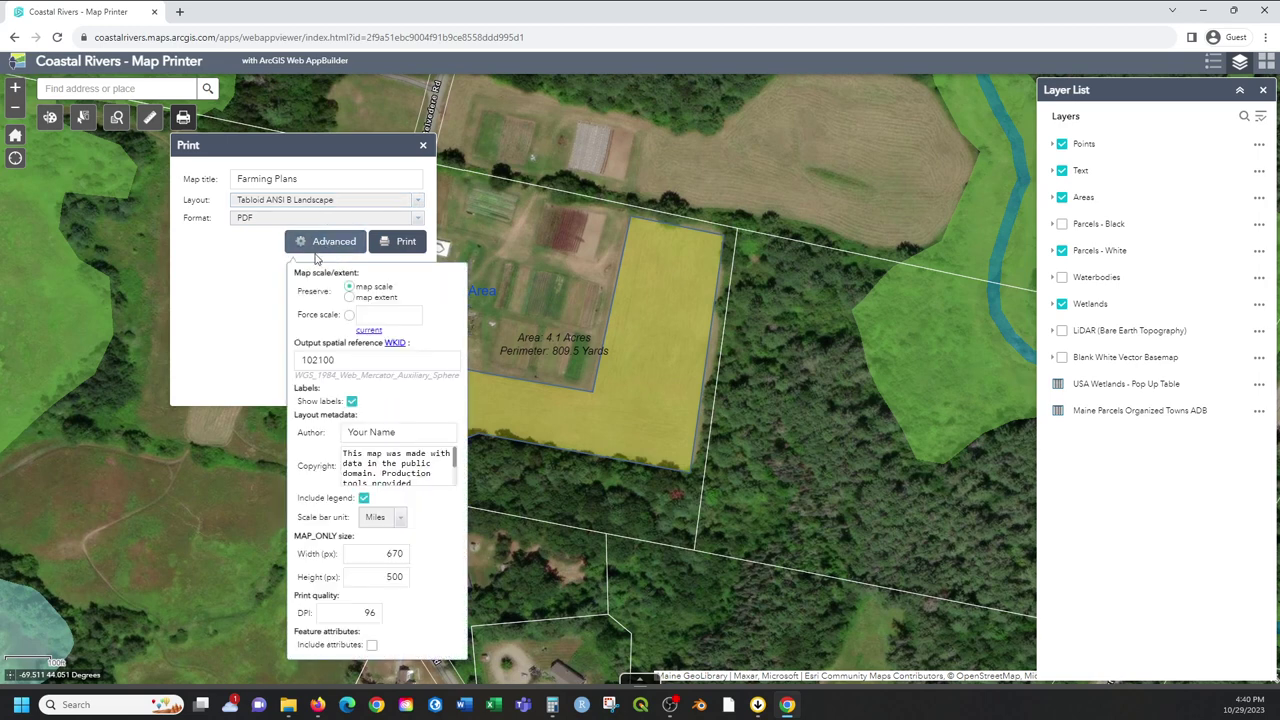
pyautogui.click(366, 314)
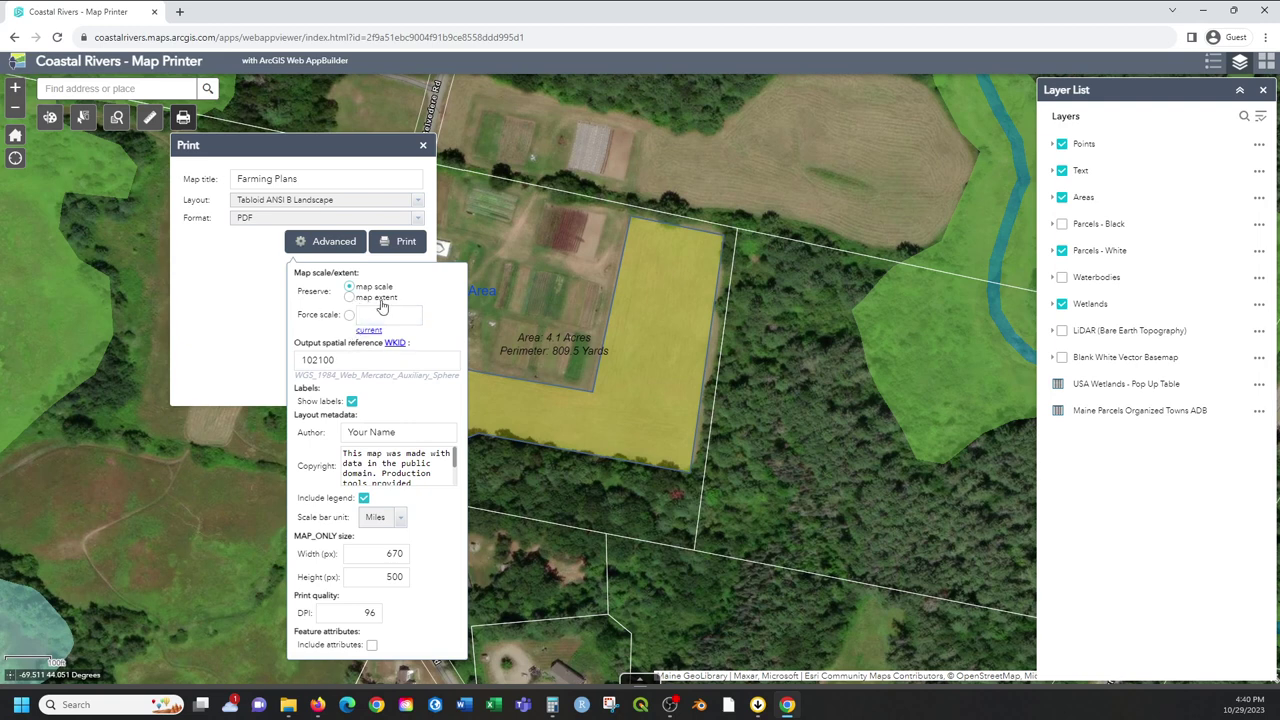
pyautogui.click(349, 298)
# Set the print's output spatial reference WKID to 26919.
pyautogui.click(367, 360)
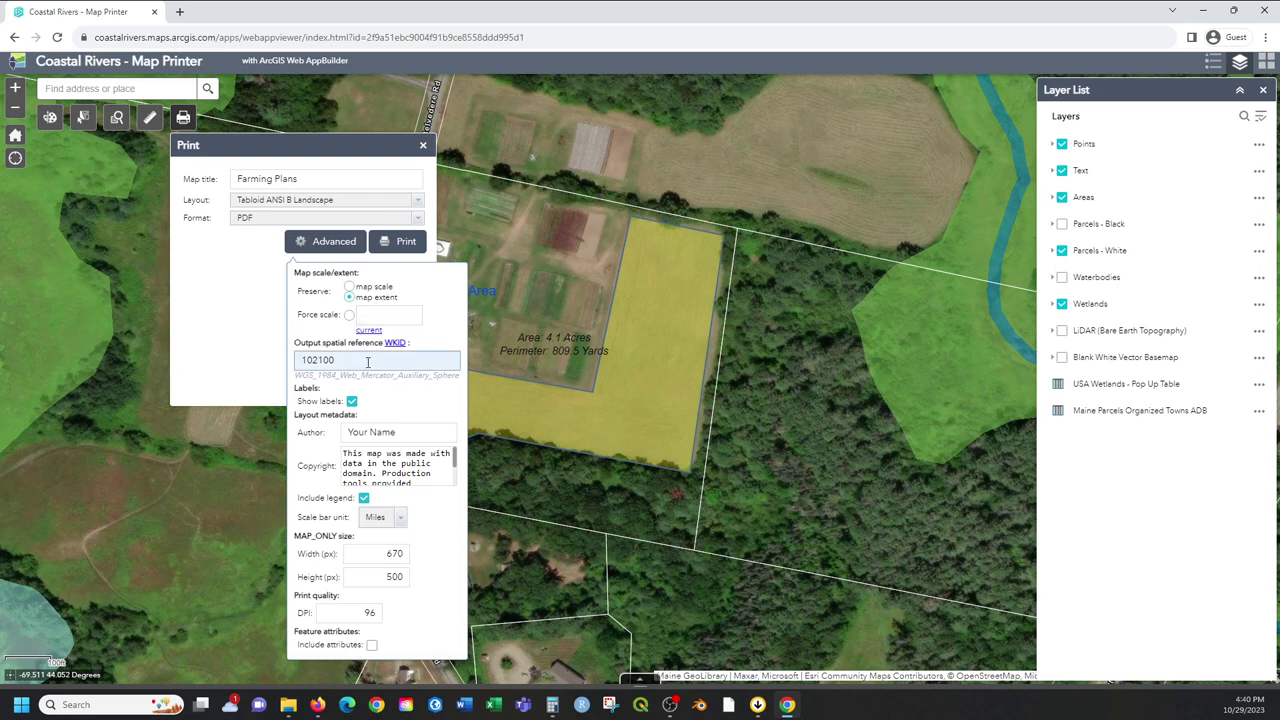
pyautogui.moveTo(367, 362); pyautogui.dragTo(283, 360)
pyautogui.click(374, 362)
pyautogui.moveTo(374, 362); pyautogui.dragTo(288, 361)
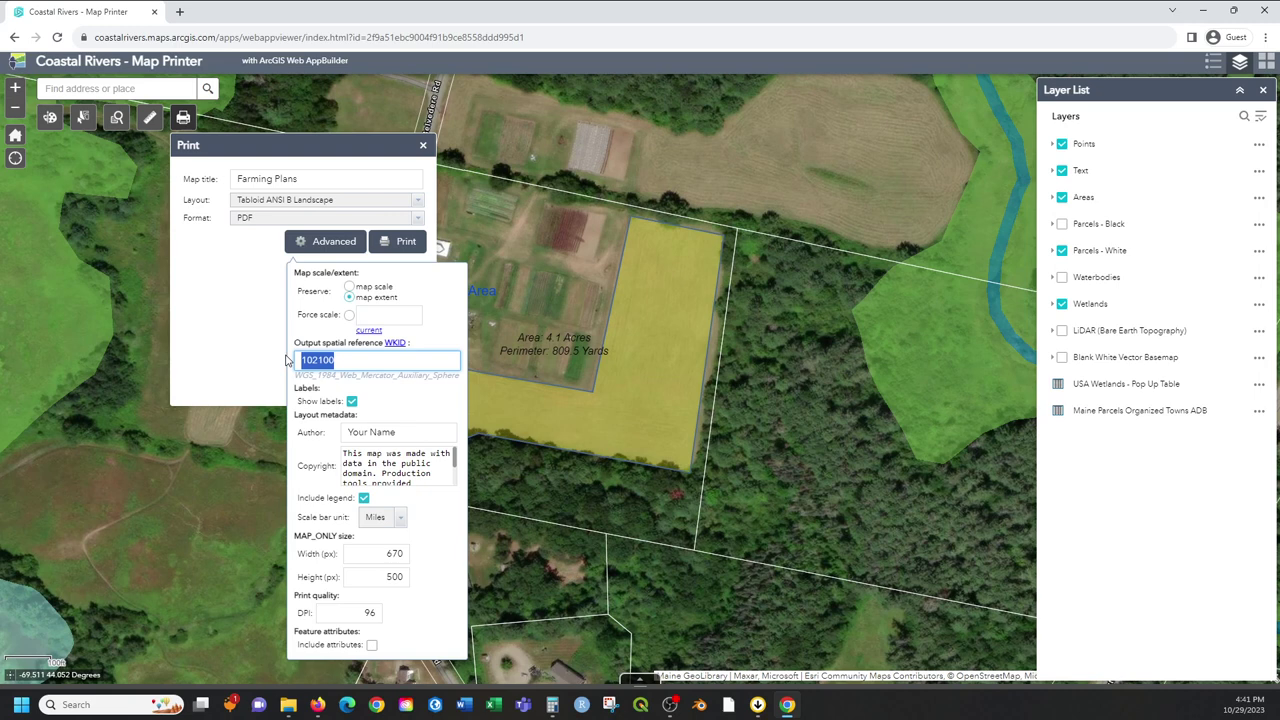
pyautogui.write('26919')
pyautogui.click(285, 360)
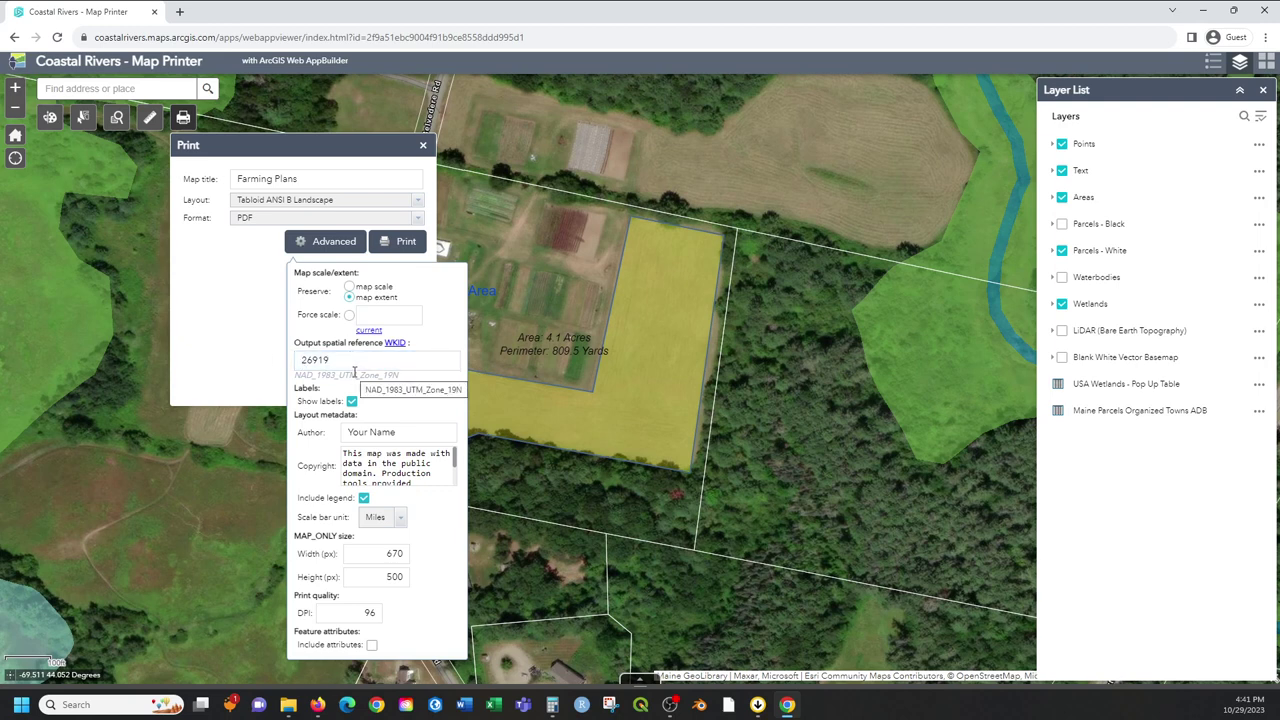
# Enter the author's name in the layout metadata and set the print quality to 300 DPI.
pyautogui.tripleClick(412, 430)
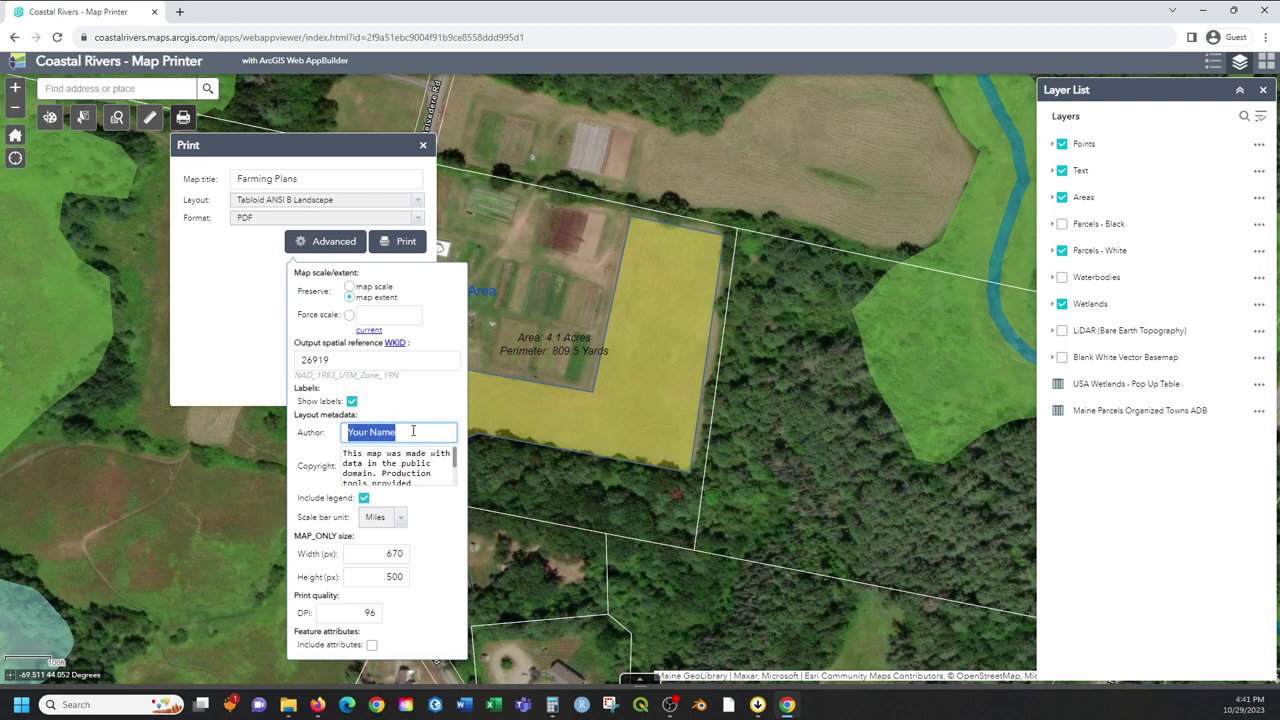
pyautogui.write('Ben Meader')
pyautogui.doubleClick(369, 612)
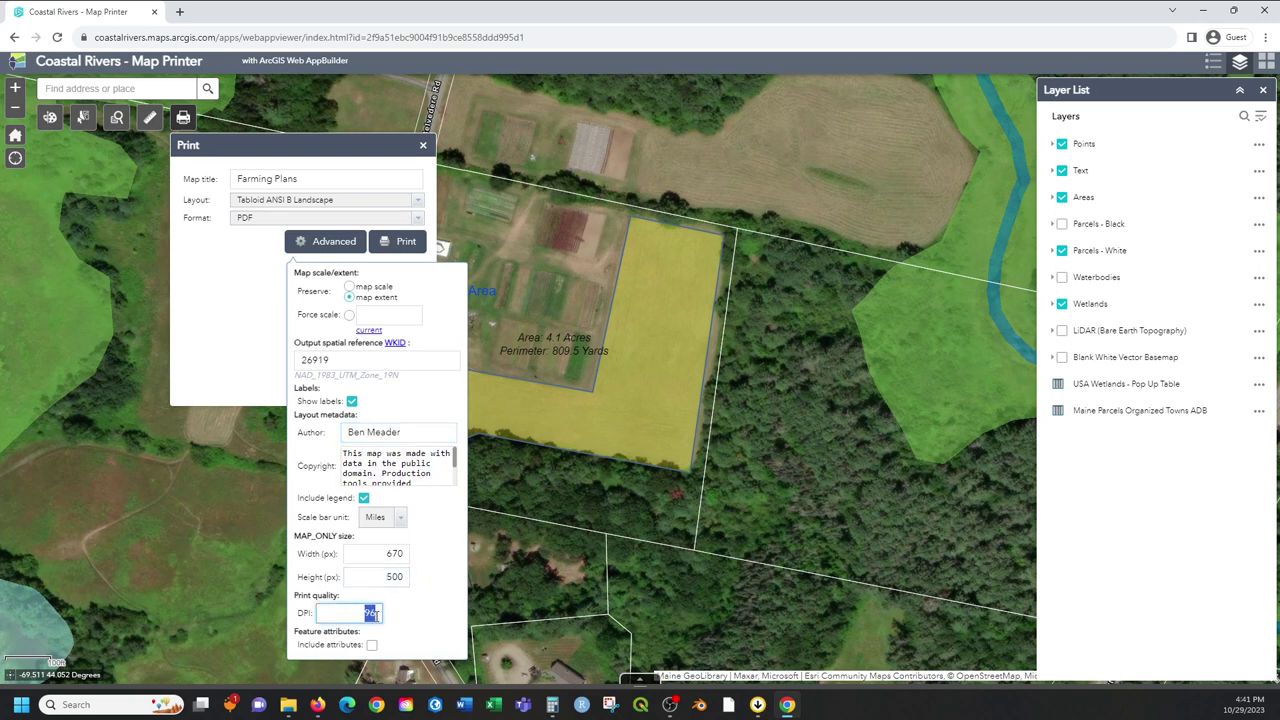
pyautogui.write('300')
pyautogui.click(255, 362)
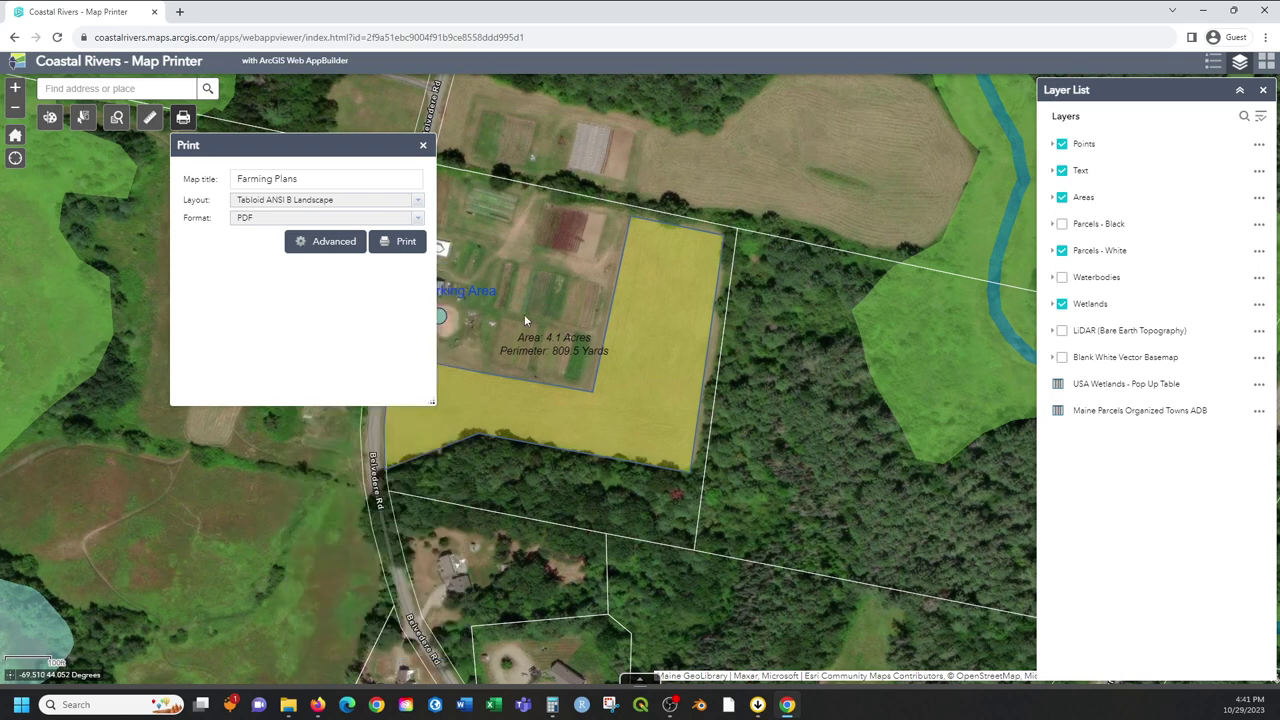
# Create the Farming Plans print and open the resulting PDF.
pyautogui.click(405, 245)
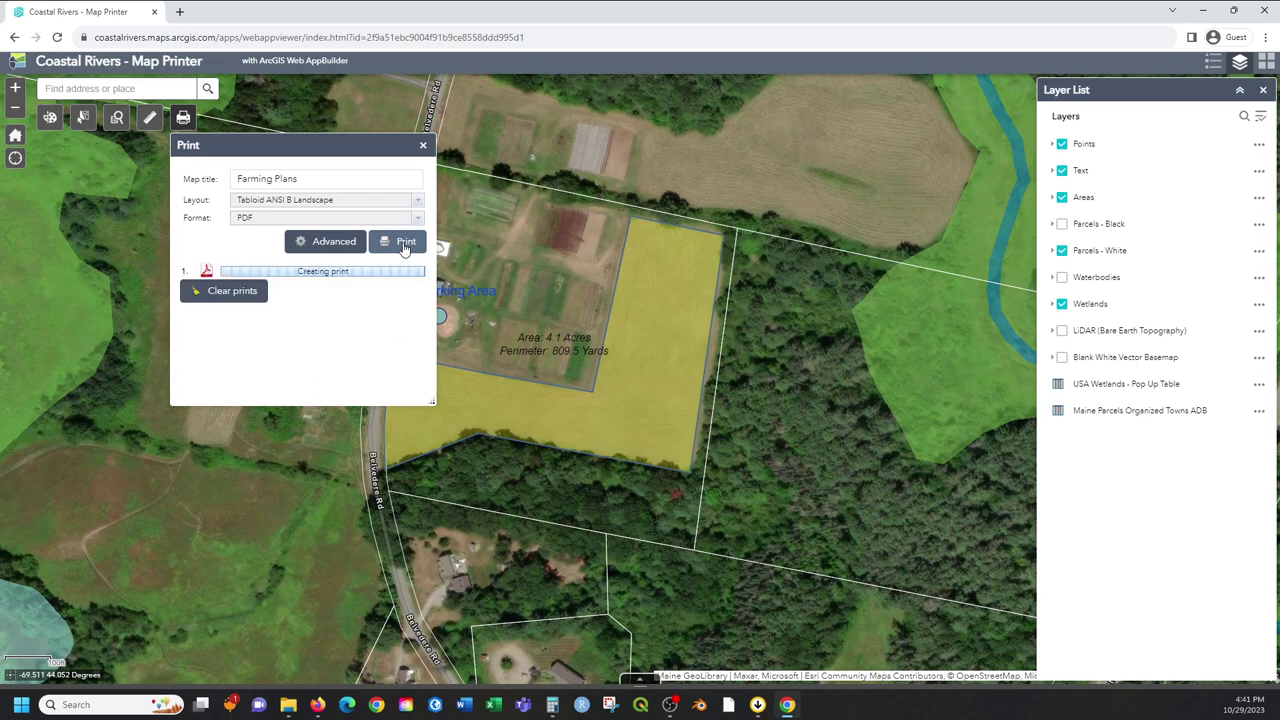
pyautogui.click(261, 275)
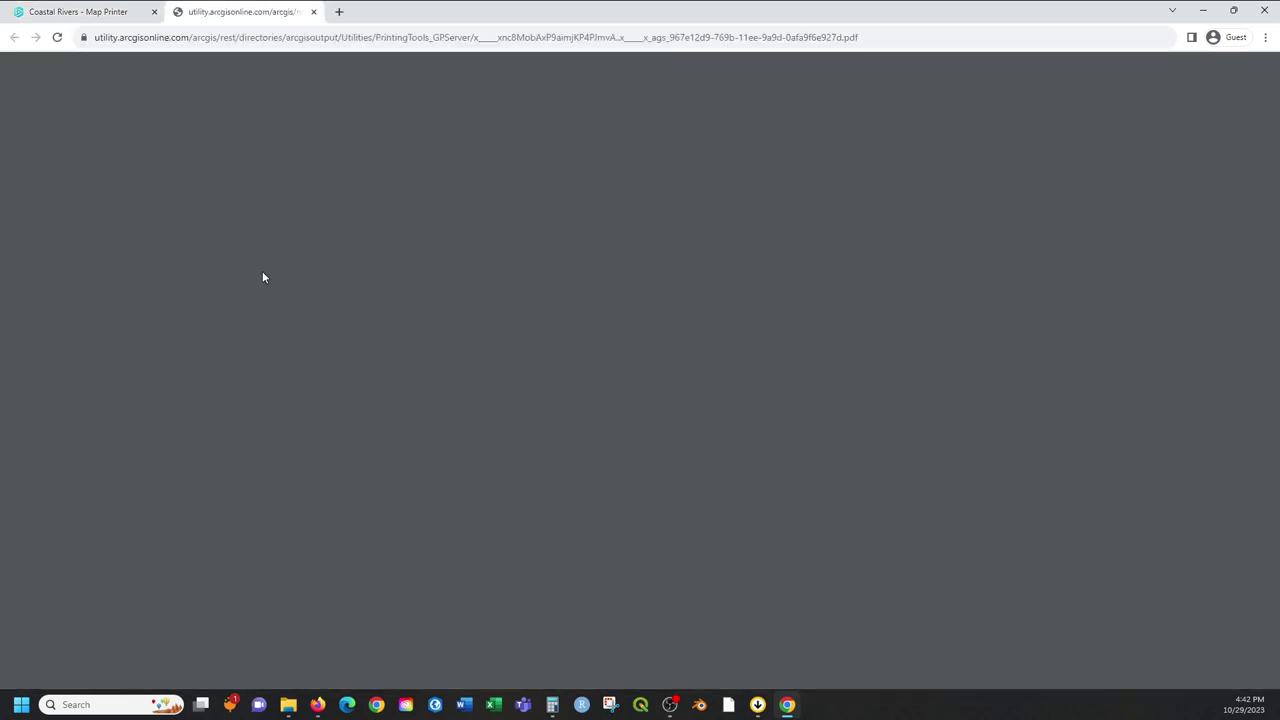